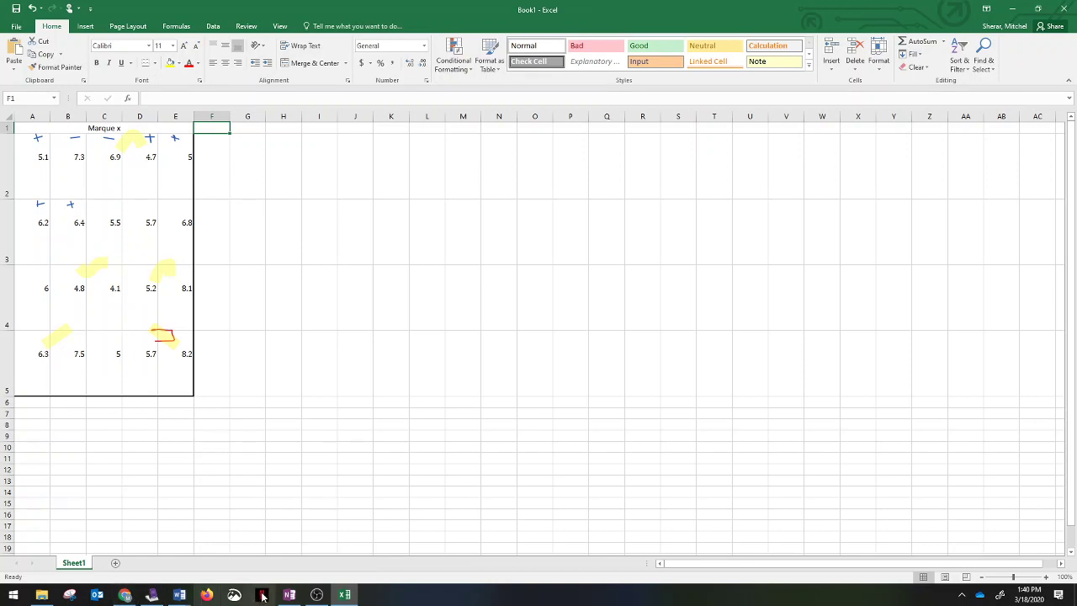
# Copy the Marque Y values from the Word document 5.1 Exploration des données into the Excel sheet starting at F2.
pyautogui.click(179, 594)
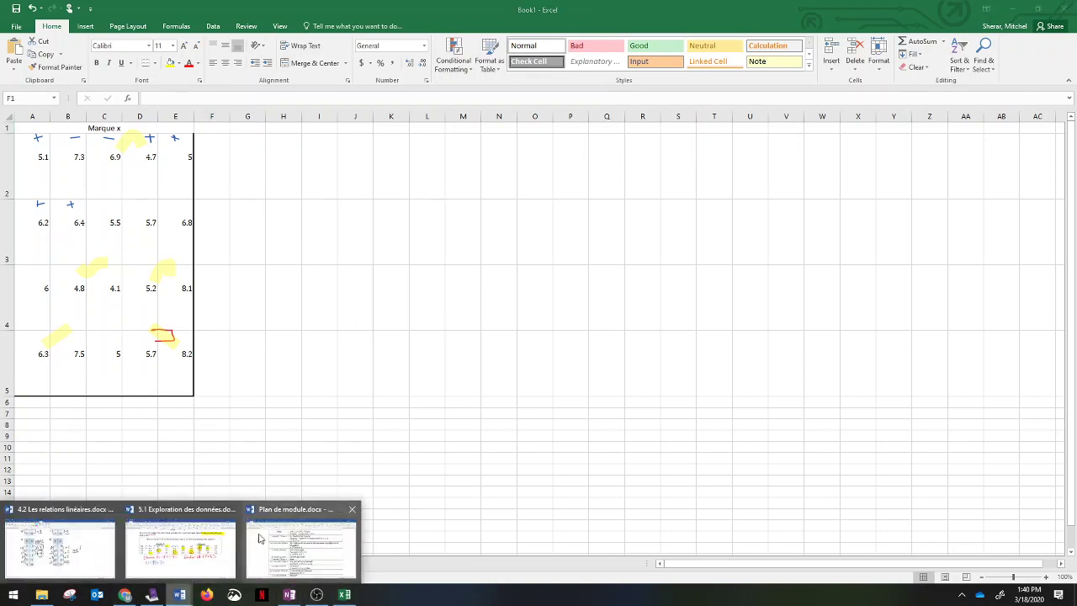
pyautogui.click(181, 547)
pyautogui.moveTo(549, 265); pyautogui.dragTo(890, 330)
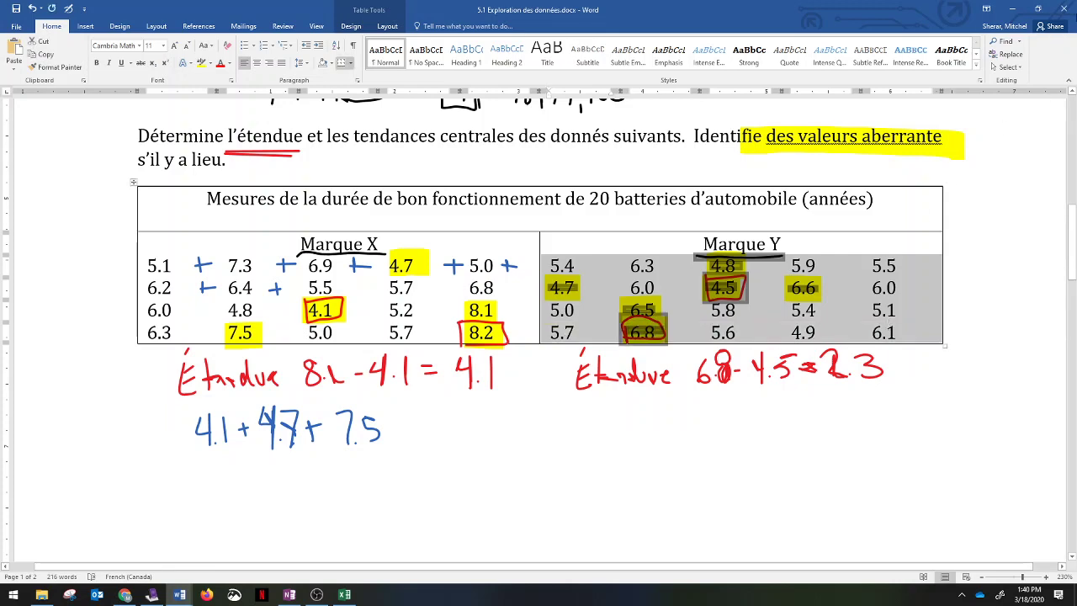
pyautogui.hotkey('alt', 'Tab')
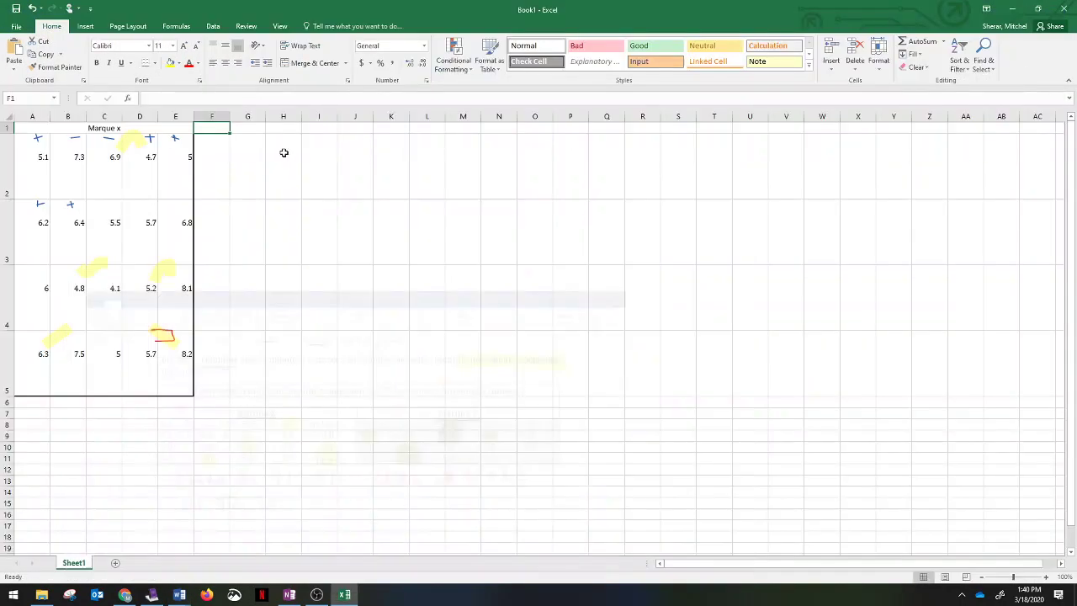
pyautogui.click(217, 137)
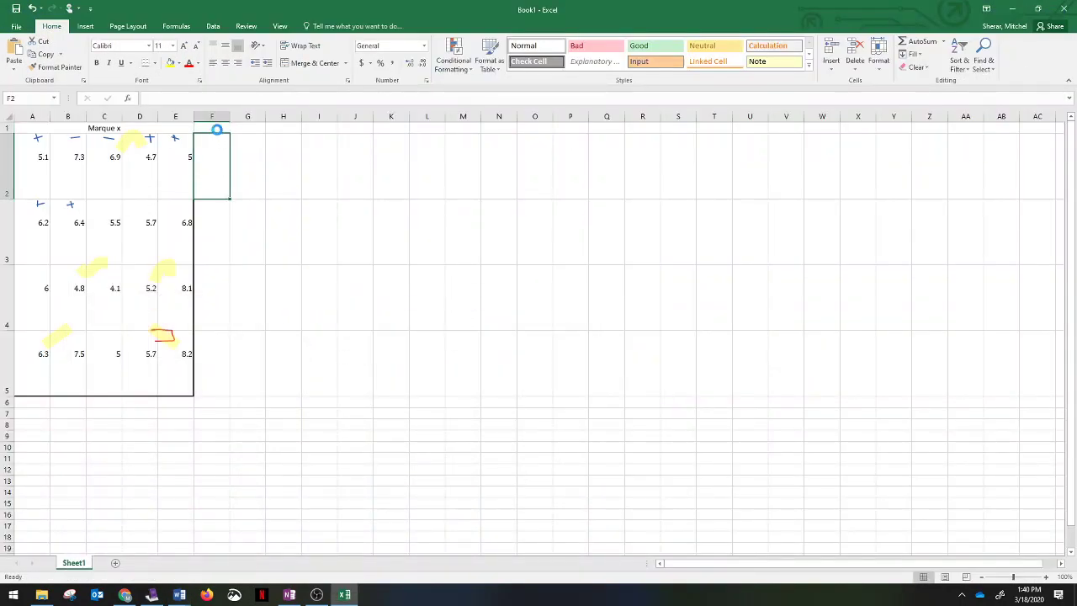
pyautogui.write('5.4\t6.3\t4.8\t5.9\t5.5 4.7\t6\t4.5\t6.6\t6 5\t6.5\t5.8\t5.4\t5.1 5.7\t6.8\t5.6\t4.9\t6.1')
# Enter the heading "Marque y" in F1 above the second block of values.
pyautogui.press('Up')
pyautogui.keyDown('shift'); pyautogui.click(354, 128); pyautogui.keyUp('shift')
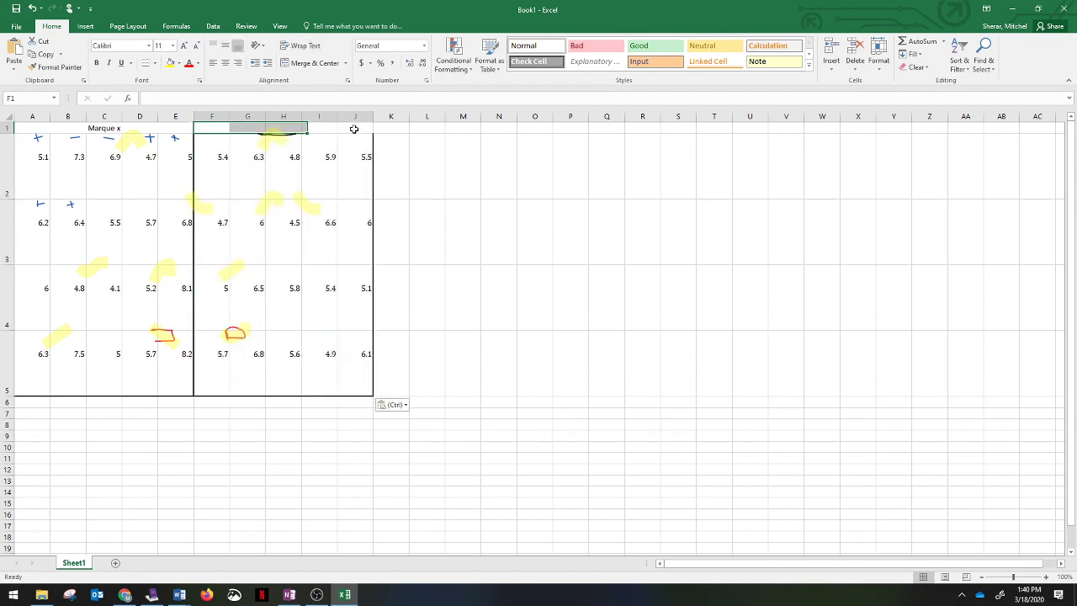
pyautogui.write('Marque')
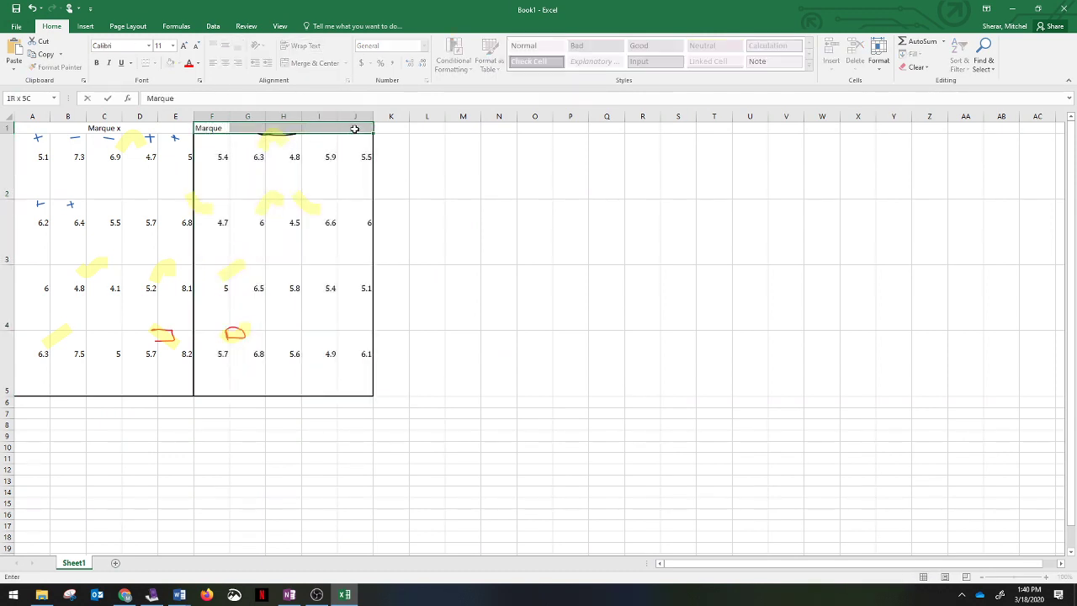
pyautogui.write(' y')
pyautogui.press('Return')
# Calculate the average of the Marque x values A2:E5 in cell A6 with the AVERAGE function.
pyautogui.click(39, 401)
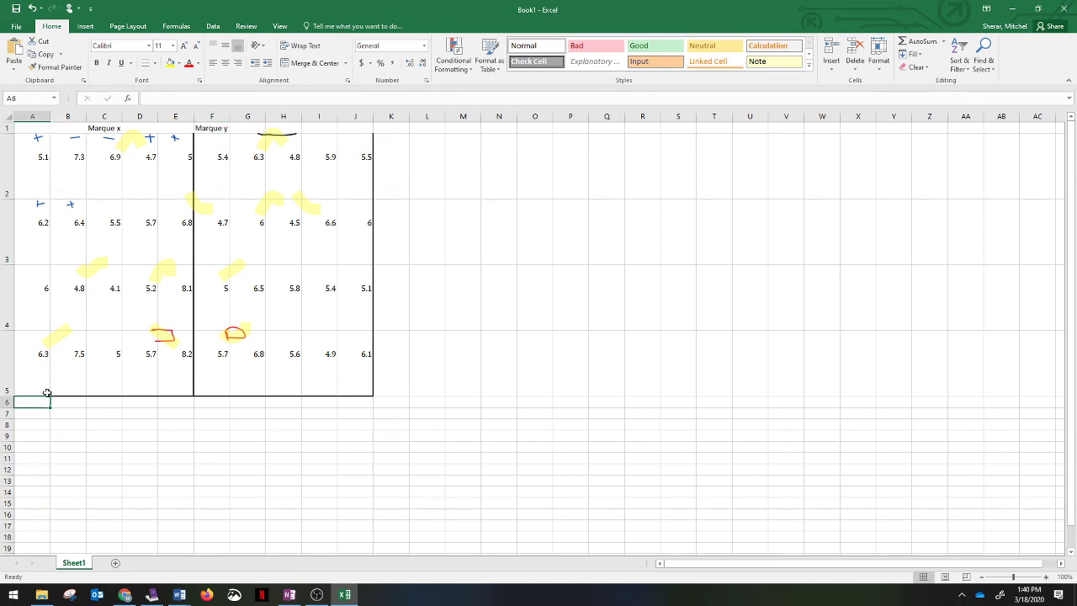
pyautogui.write('=a')
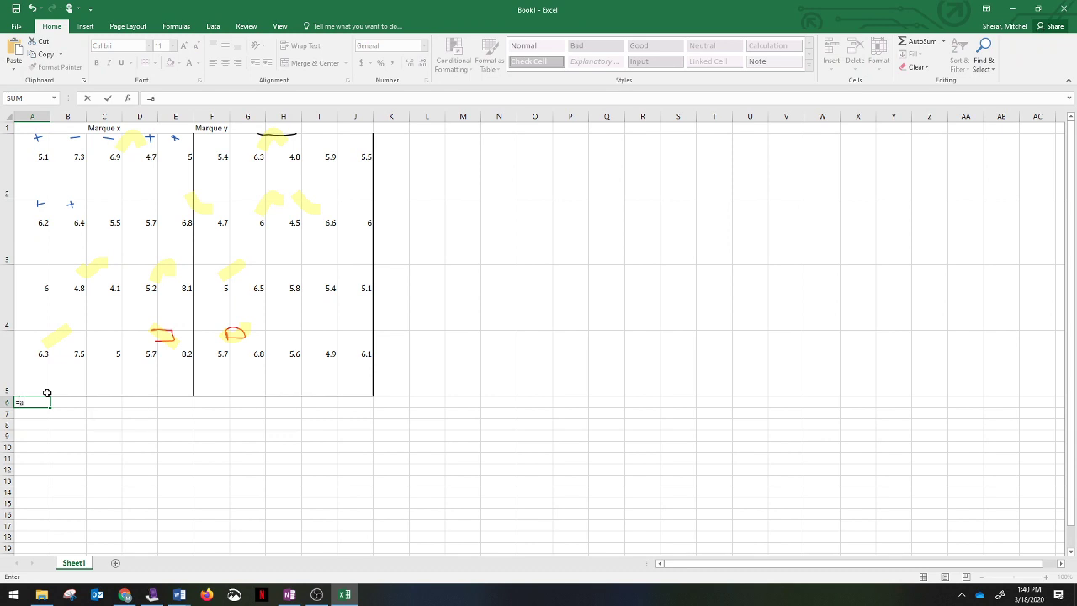
pyautogui.write('verage(')
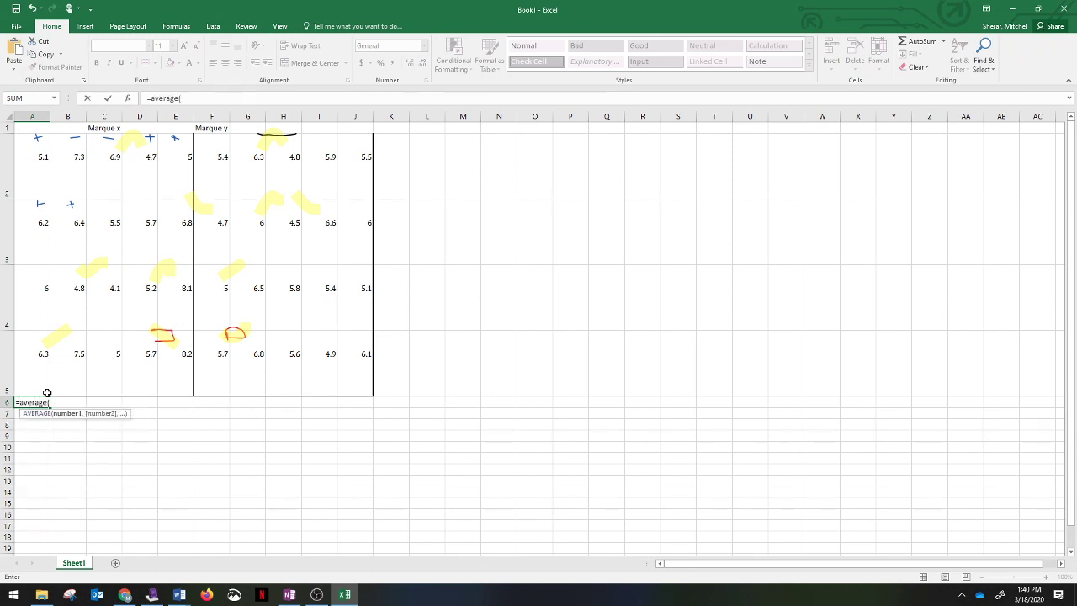
pyautogui.click(47, 393)
pyautogui.hotkey('shift', 'Right')
pyautogui.hotkey('shift', 'Right')
pyautogui.hotkey('shift', 'Right')
pyautogui.hotkey('shift', 'Right')
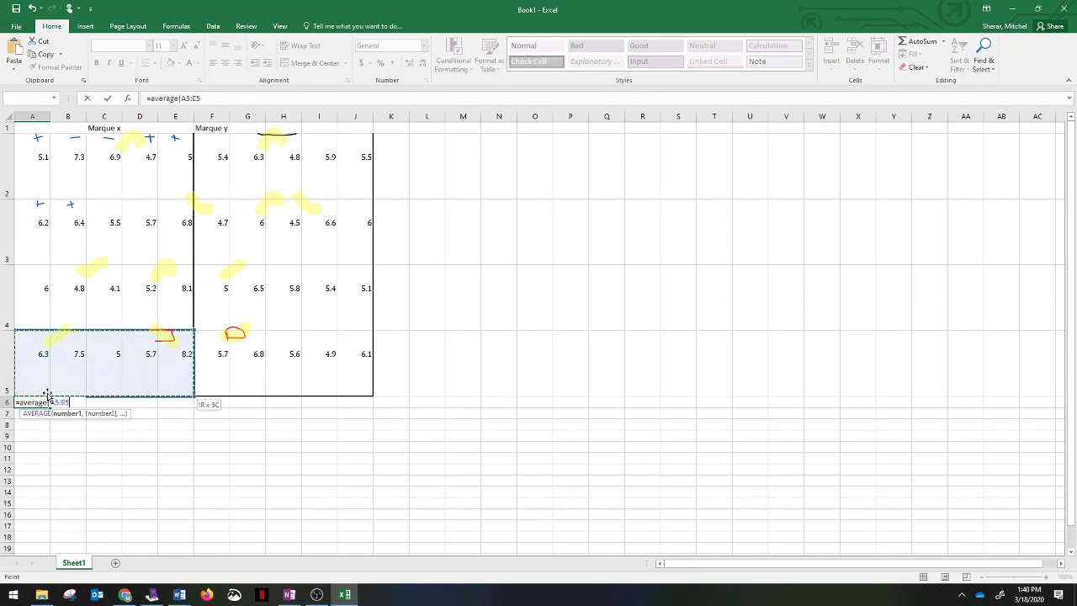
pyautogui.hotkey('shift', 'Up')
pyautogui.hotkey('shift', 'Up')
pyautogui.hotkey('shift', 'Up')
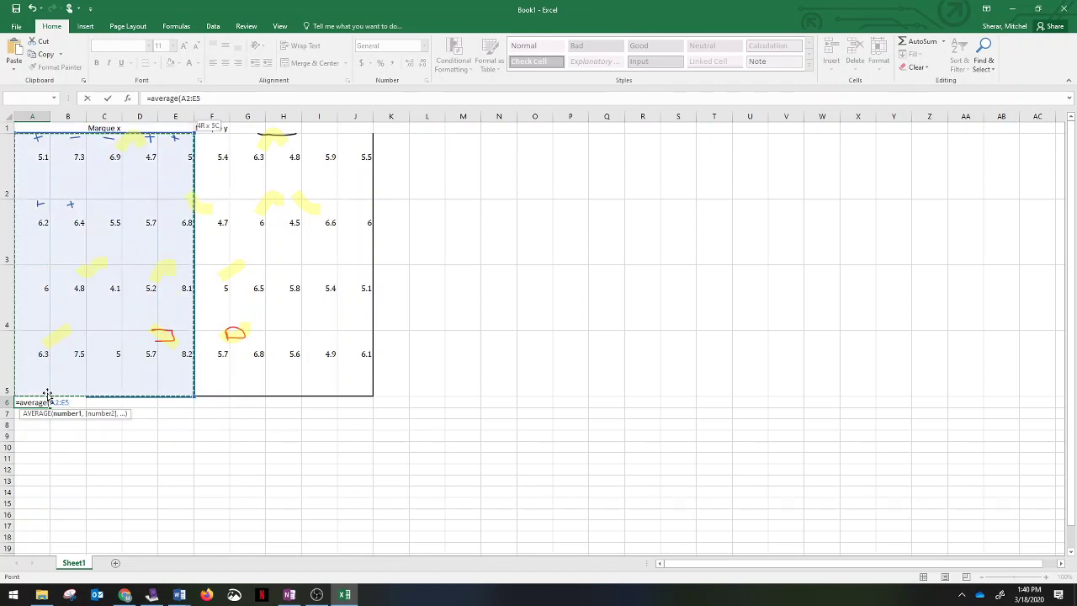
pyautogui.press('Return')
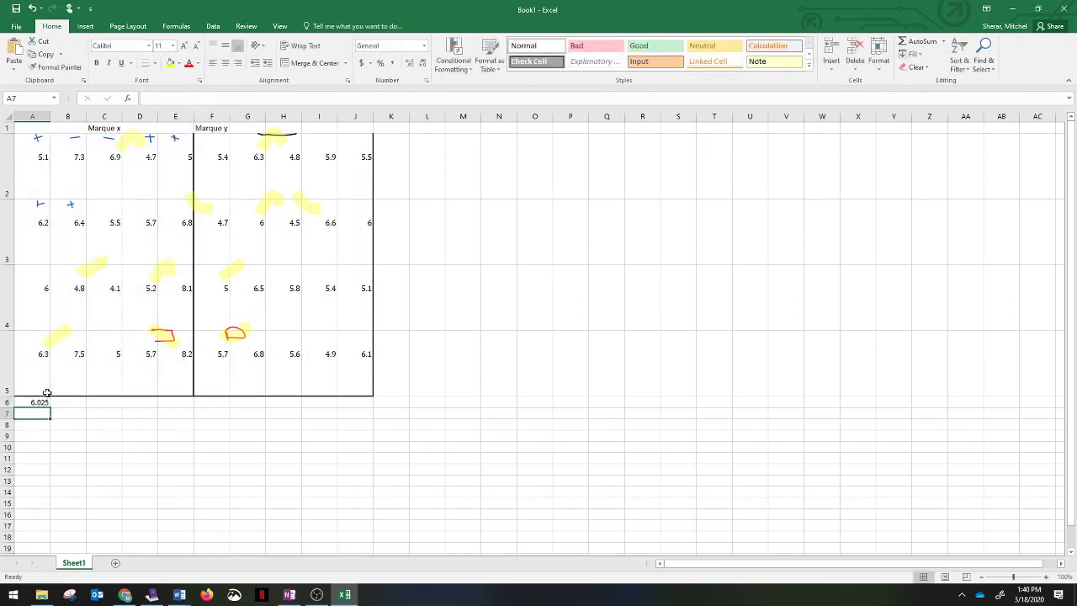
pyautogui.press('Up')
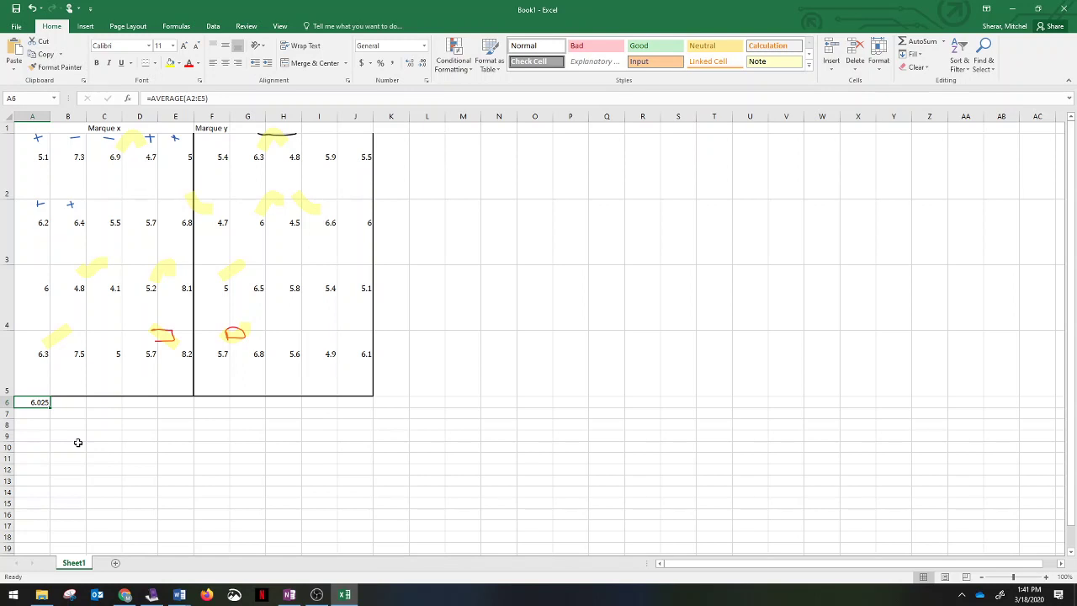
# Calculate the sum of the Marque x values A2:E5 in cell B6 with the SUM function.
pyautogui.click(66, 402)
pyautogui.write('=')
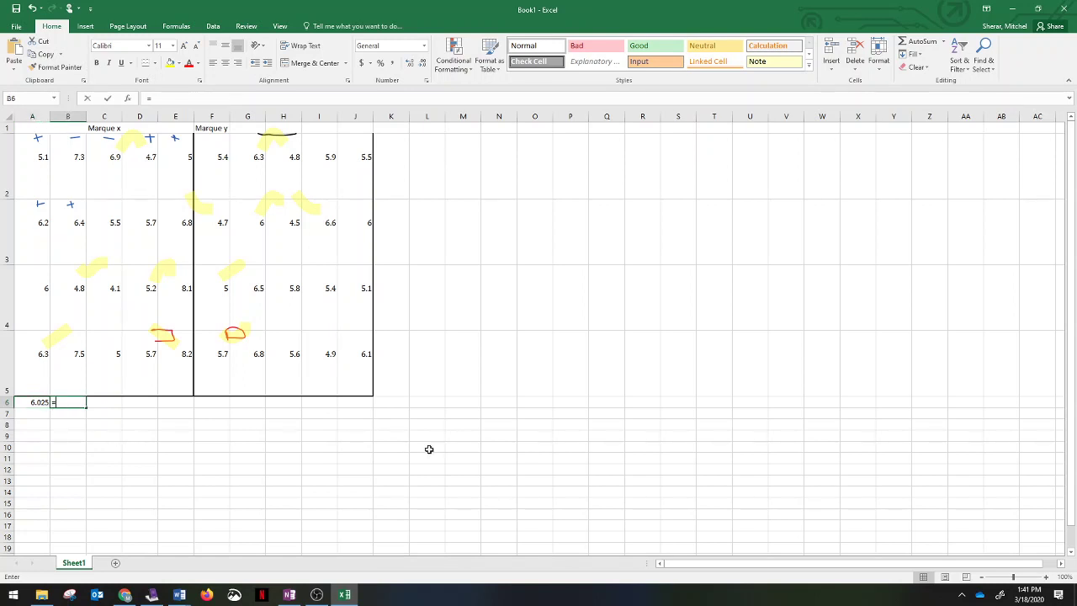
pyautogui.write('sum(')
pyautogui.press('Up')
pyautogui.press('Right')
pyautogui.press('Right')
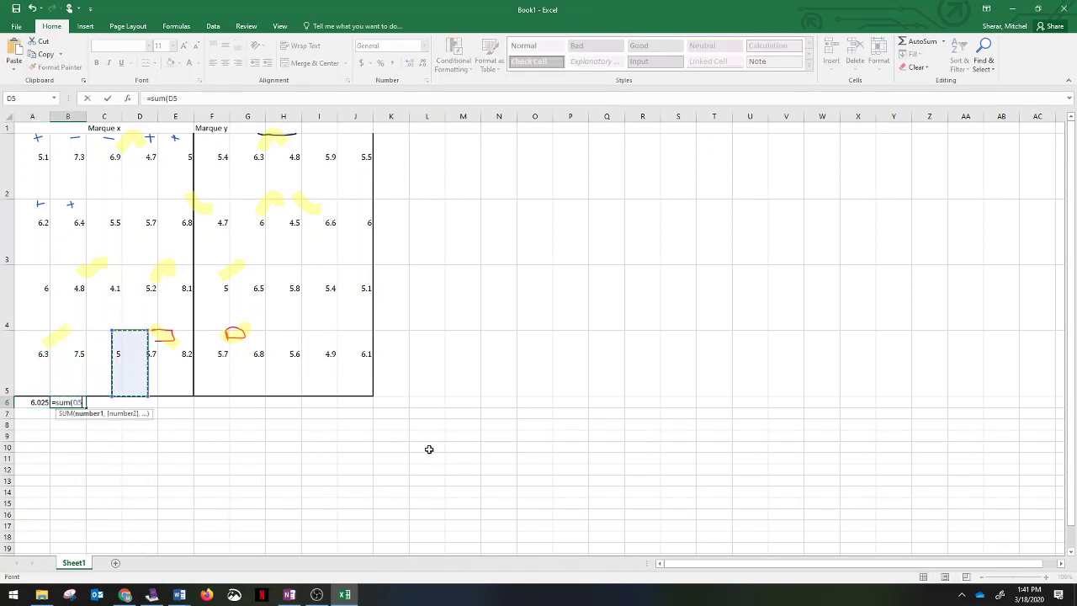
pyautogui.press('Right')
pyautogui.hotkey('shift', 'Up')
pyautogui.hotkey('shift', 'Up')
pyautogui.hotkey('shift', 'Up')
pyautogui.hotkey('shift', 'Left')
pyautogui.hotkey('shift', 'Left')
pyautogui.hotkey('shift', 'Left')
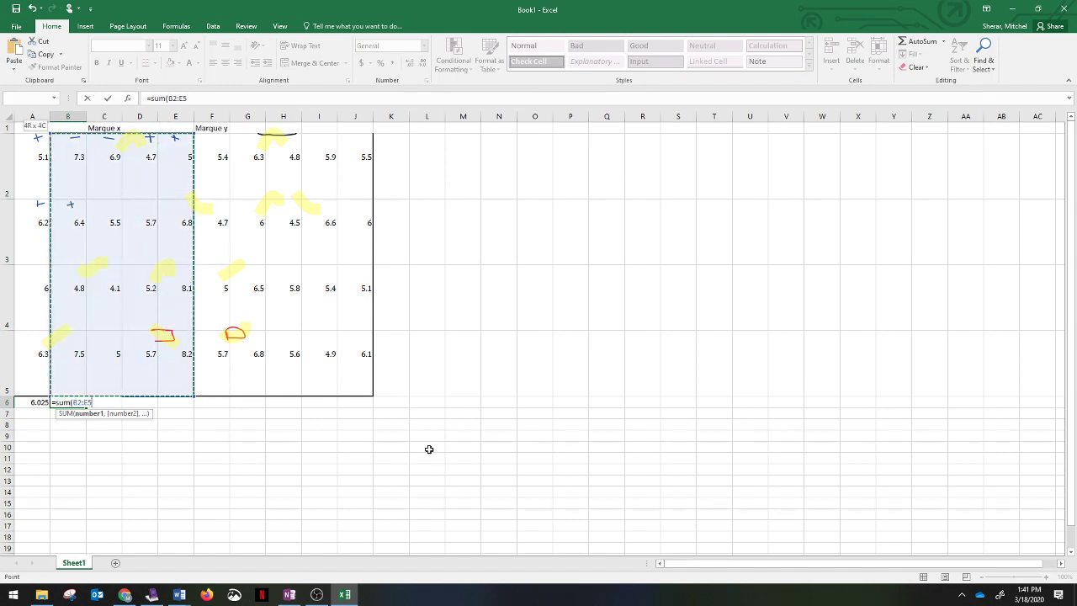
pyautogui.press('Return')
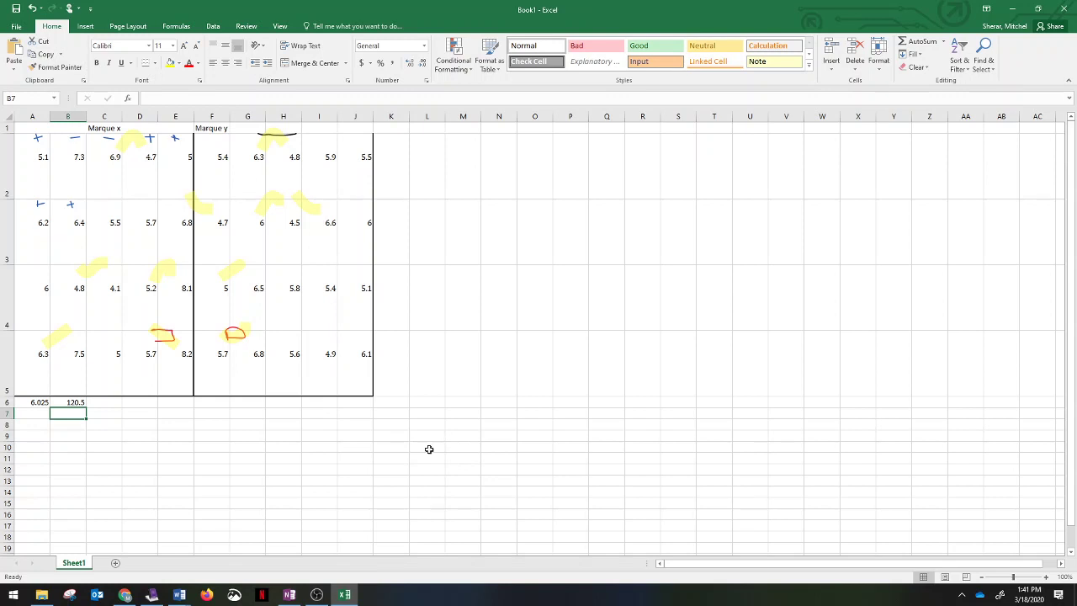
# Divide the sum in B6 by 20 in cell C6.
pyautogui.press('Up')
pyautogui.press('Right')
pyautogui.write('=B6/20')
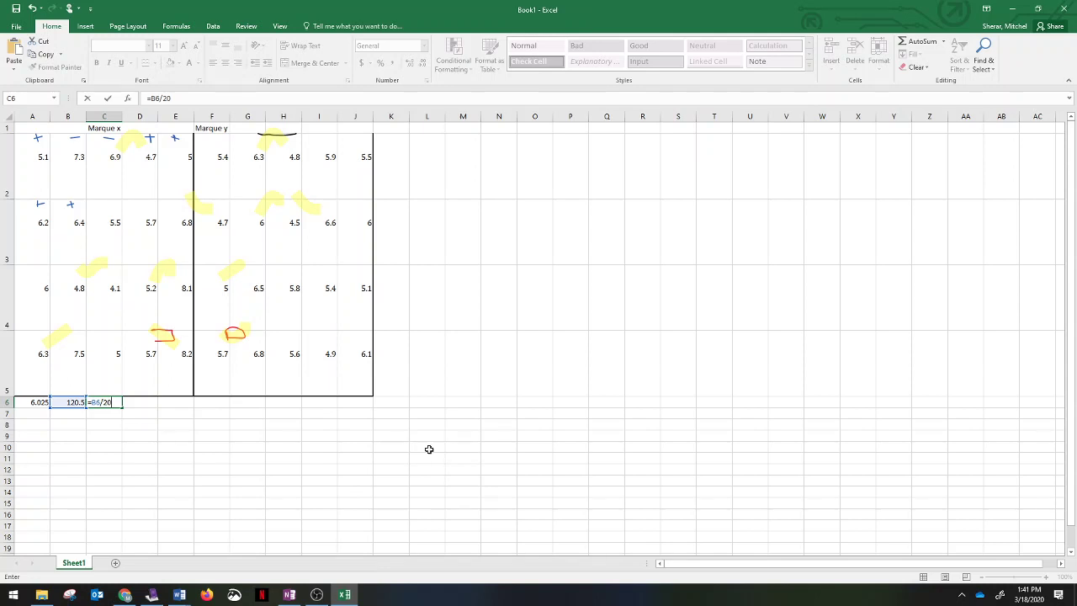
pyautogui.press('Return')
# Calculate the mode of the Marque x block A1:E5 in cell A7 with the MODE function.
pyautogui.press('Left')
pyautogui.press('Left')
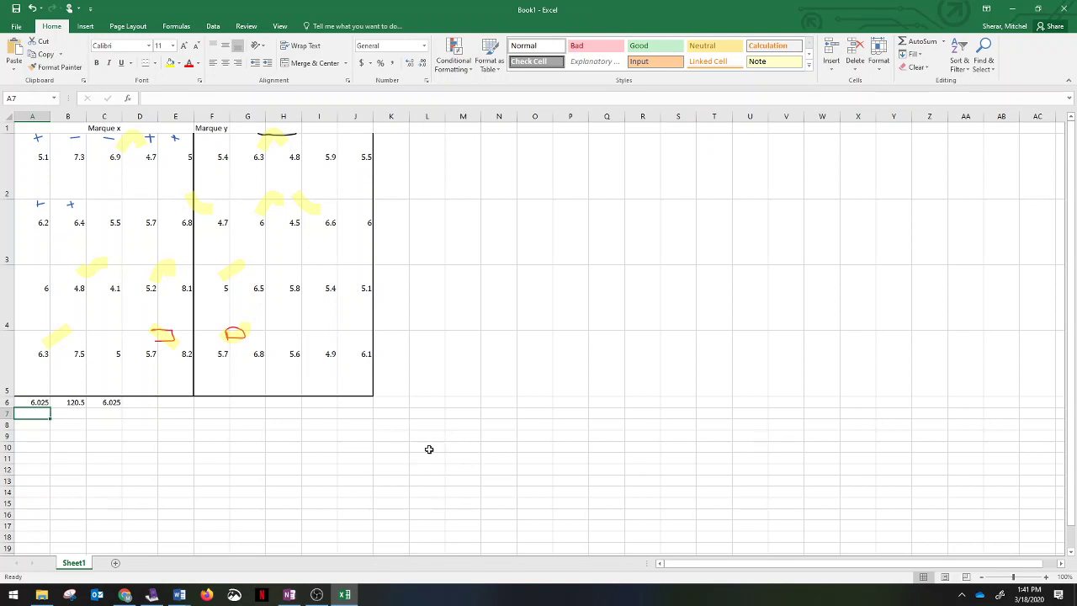
pyautogui.write('=mode')
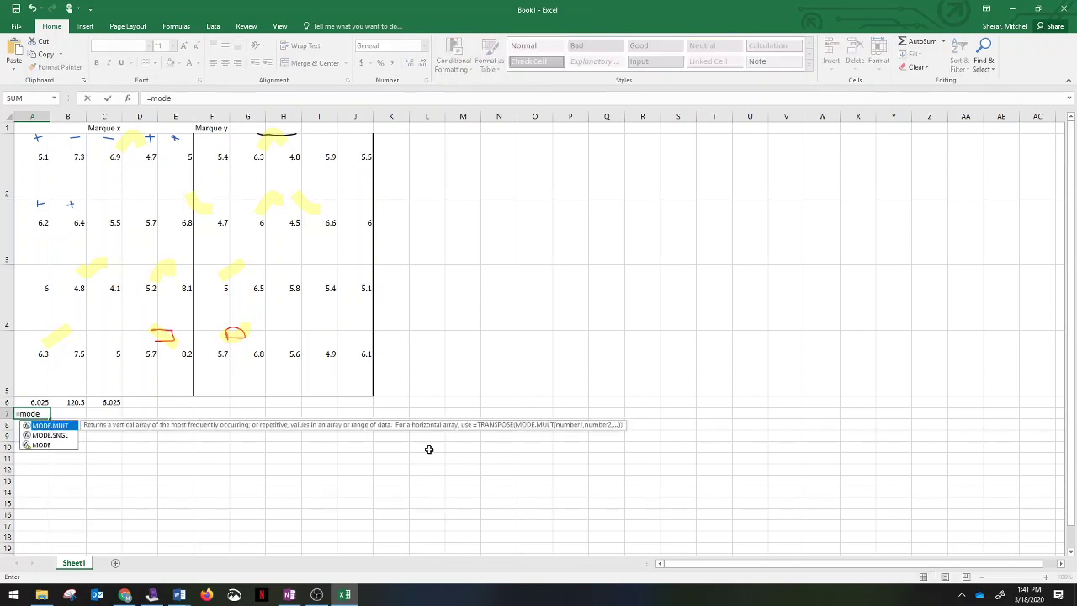
pyautogui.press('Down')
pyautogui.press('Down')
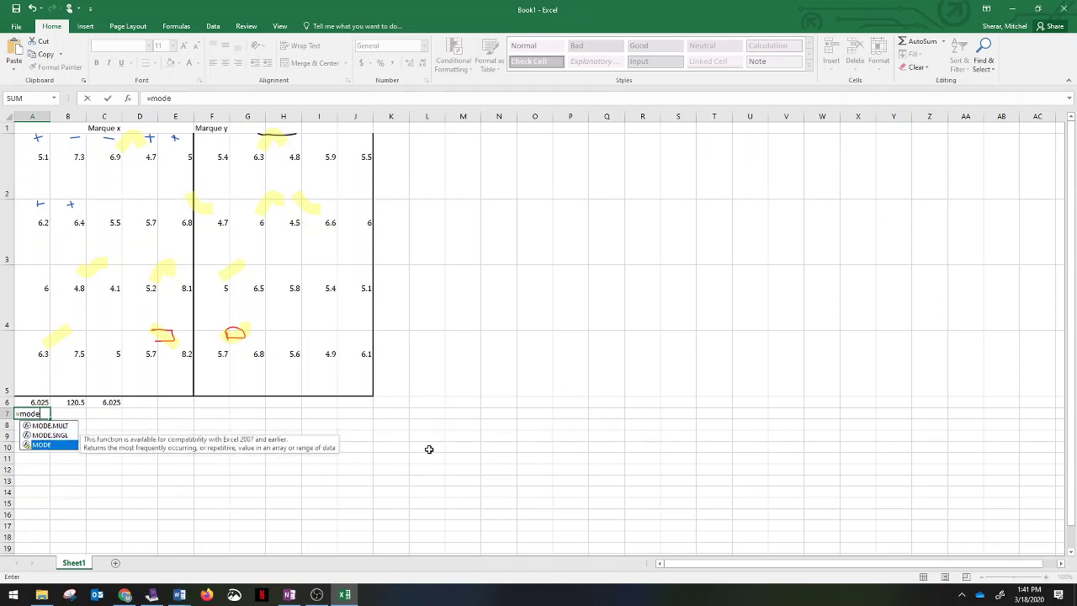
pyautogui.write('(')
pyautogui.press('Up')
pyautogui.press('Up')
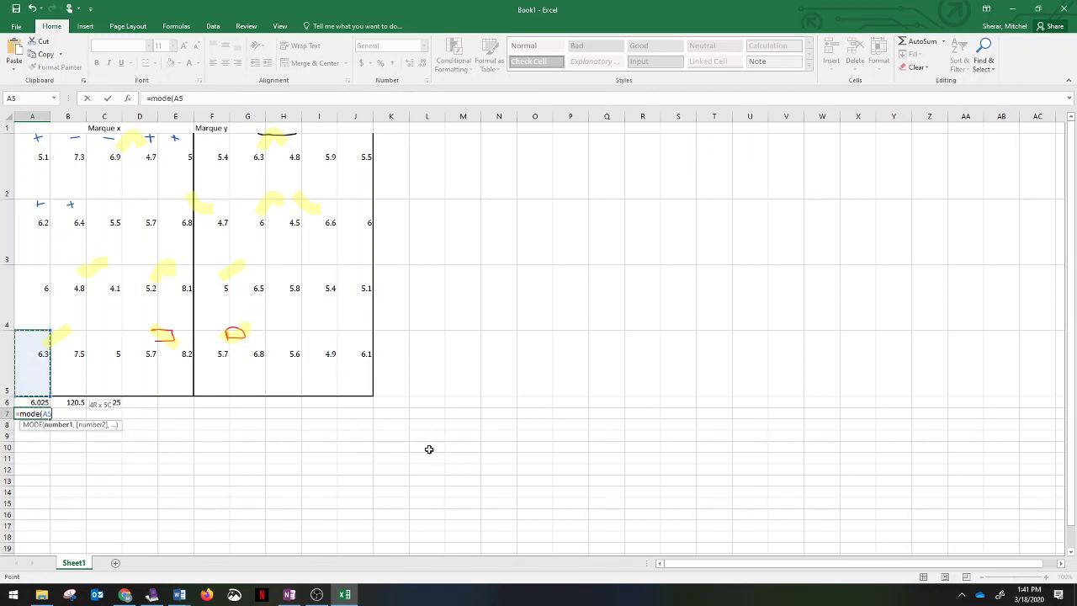
pyautogui.hotkey('shift', 'Right')
pyautogui.hotkey('shift', 'Right')
pyautogui.hotkey('shift', 'Right')
pyautogui.hotkey('shift', 'Right')
pyautogui.hotkey('shift', 'Up')
pyautogui.hotkey('shift', 'Up')
pyautogui.hotkey('shift', 'Up')
pyautogui.hotkey('shift', 'Up')
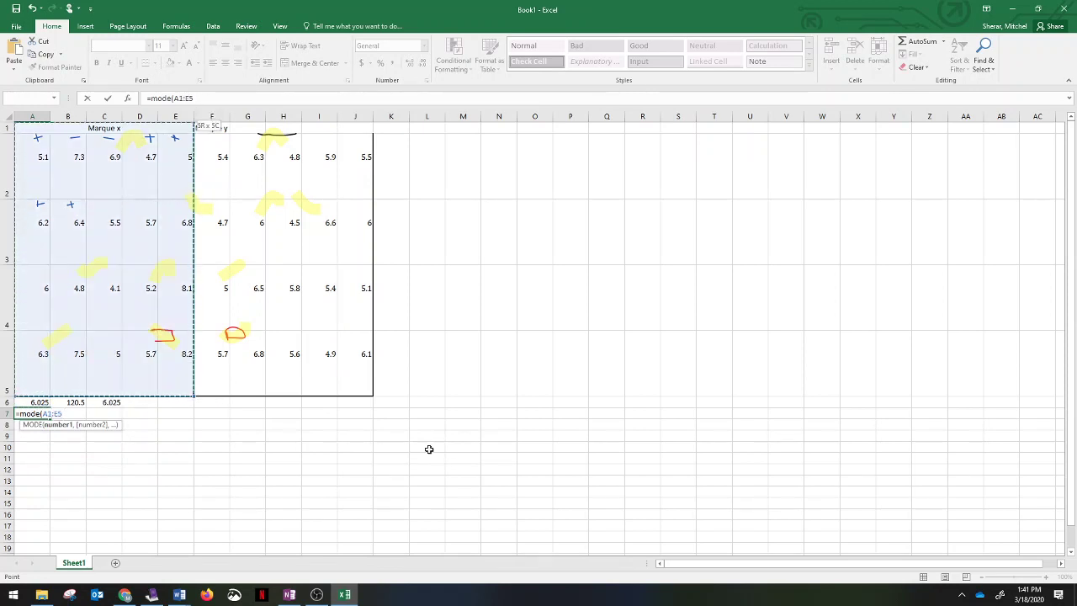
pyautogui.press('Return')
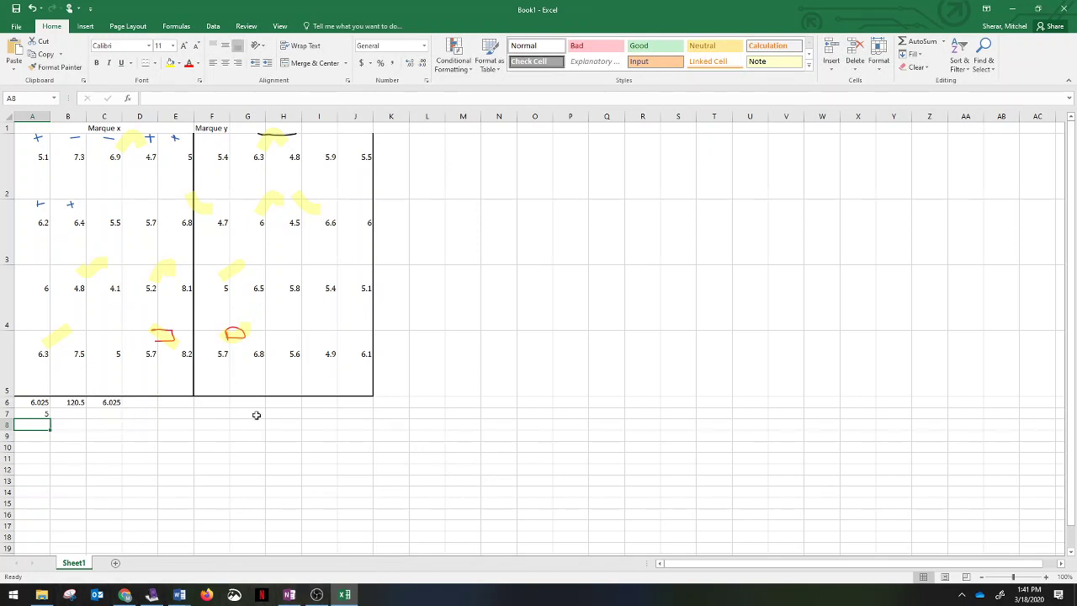
# Switch to the Word document 5.1 Exploration des données and circle both 5.0 values under Marque X with a green pen.
pyautogui.moveTo(188, 599)
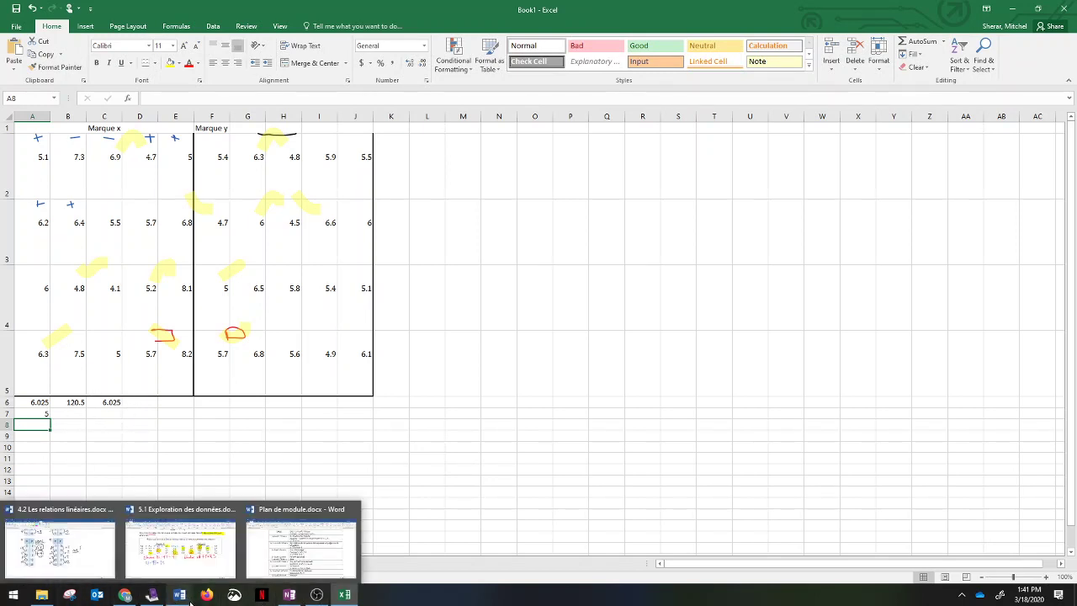
pyautogui.click(282, 511)
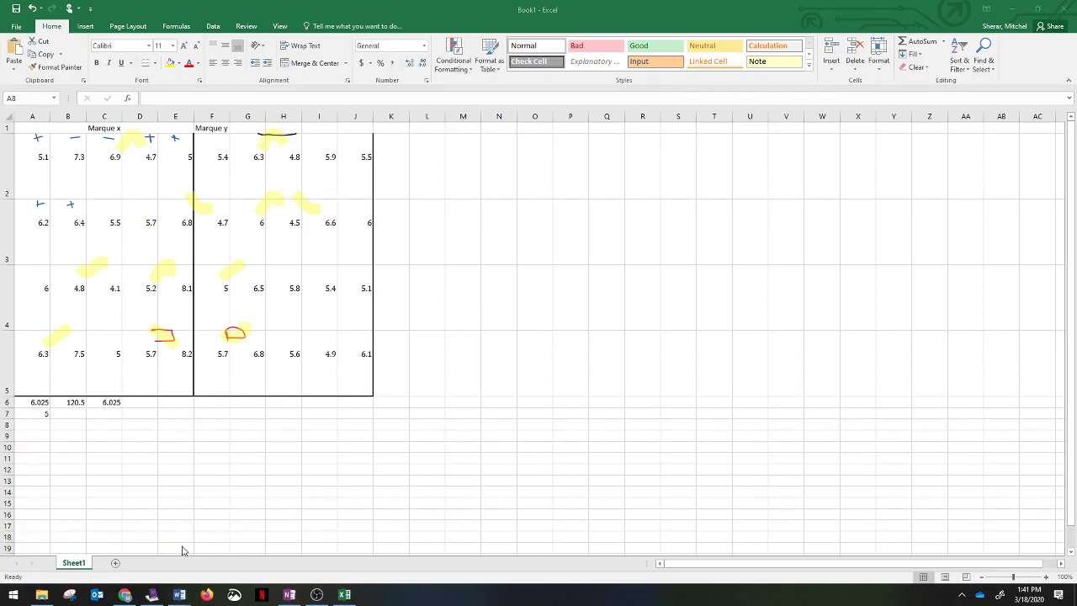
pyautogui.click(179, 595)
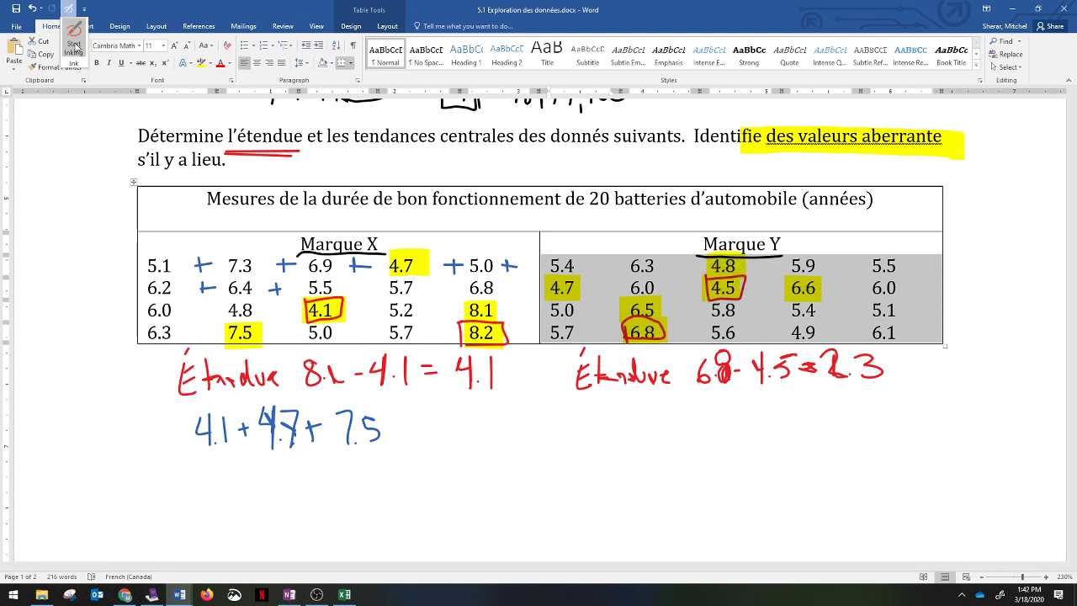
pyautogui.click(74, 40)
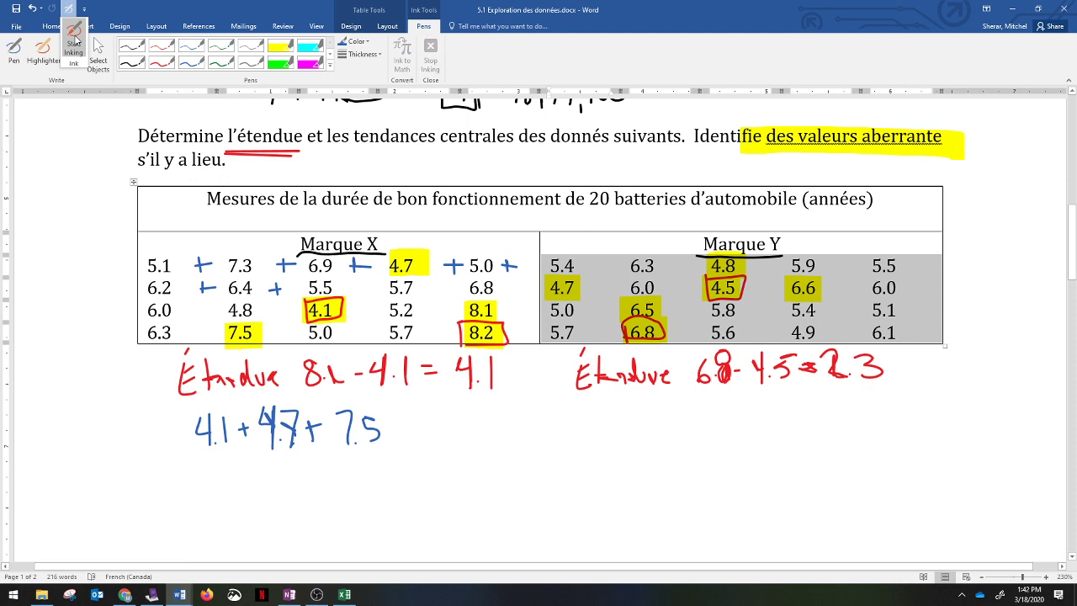
pyautogui.click(222, 48)
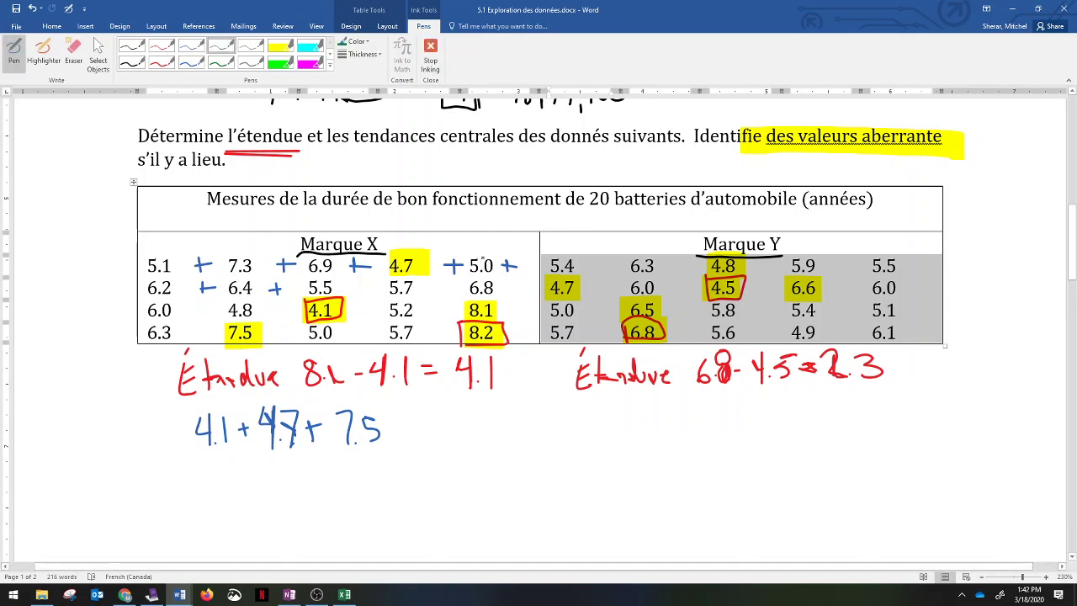
pyautogui.moveTo(500, 266)
pyautogui.mouseDown()
pyautogui.moveTo(495, 255)
pyautogui.moveTo(461, 268)
pyautogui.moveTo(508, 266)
pyautogui.mouseUp()
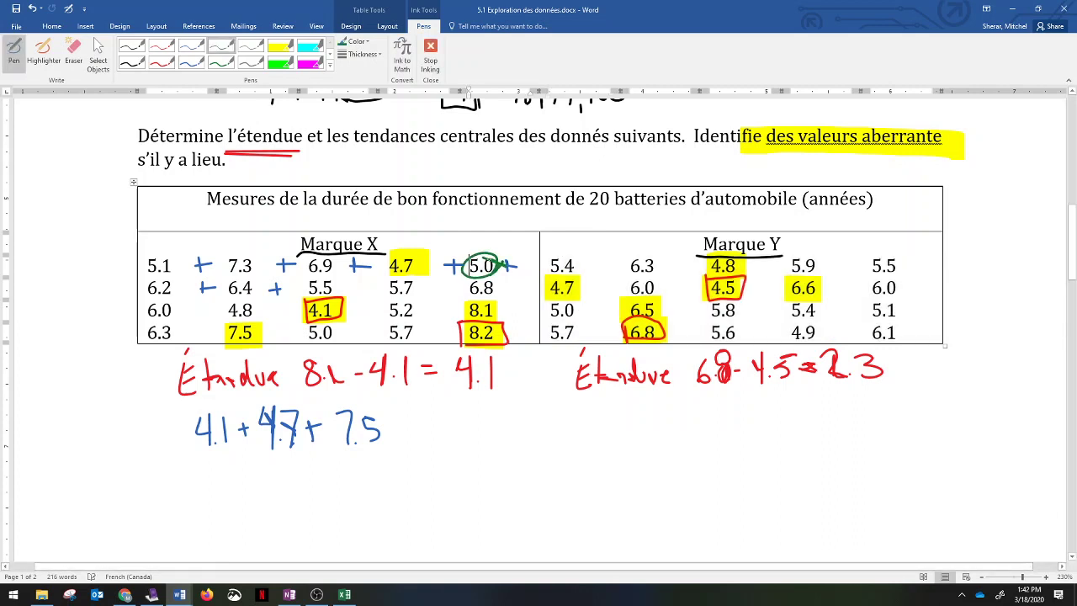
pyautogui.moveTo(316, 320)
pyautogui.mouseDown()
pyautogui.moveTo(339, 342)
pyautogui.moveTo(310, 331)
pyautogui.mouseUp()
# Handwrite "Mode = 5, 5.7" in green below the blue addition and circle both 5.7 values under Marque X.
pyautogui.moveTo(218, 497)
pyautogui.mouseDown()
pyautogui.moveTo(221, 471)
pyautogui.moveTo(245, 488)
pyautogui.moveTo(318, 476)
pyautogui.moveTo(362, 497)
pyautogui.mouseUp()
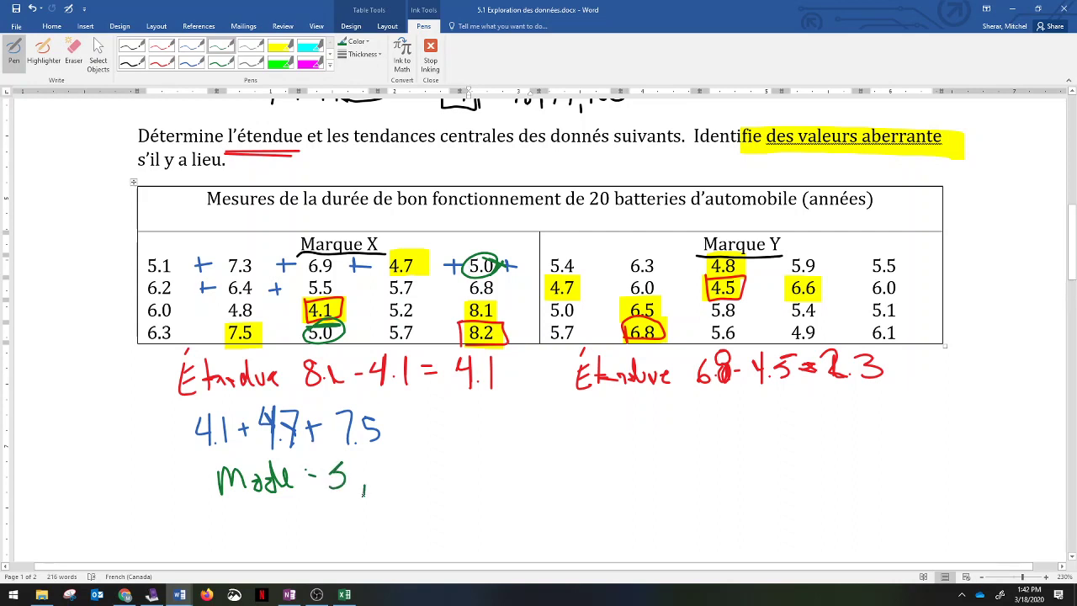
pyautogui.moveTo(402, 461)
pyautogui.mouseDown()
pyautogui.moveTo(399, 481)
pyautogui.moveTo(385, 486)
pyautogui.moveTo(433, 480)
pyautogui.mouseUp()
pyautogui.click(405, 478)
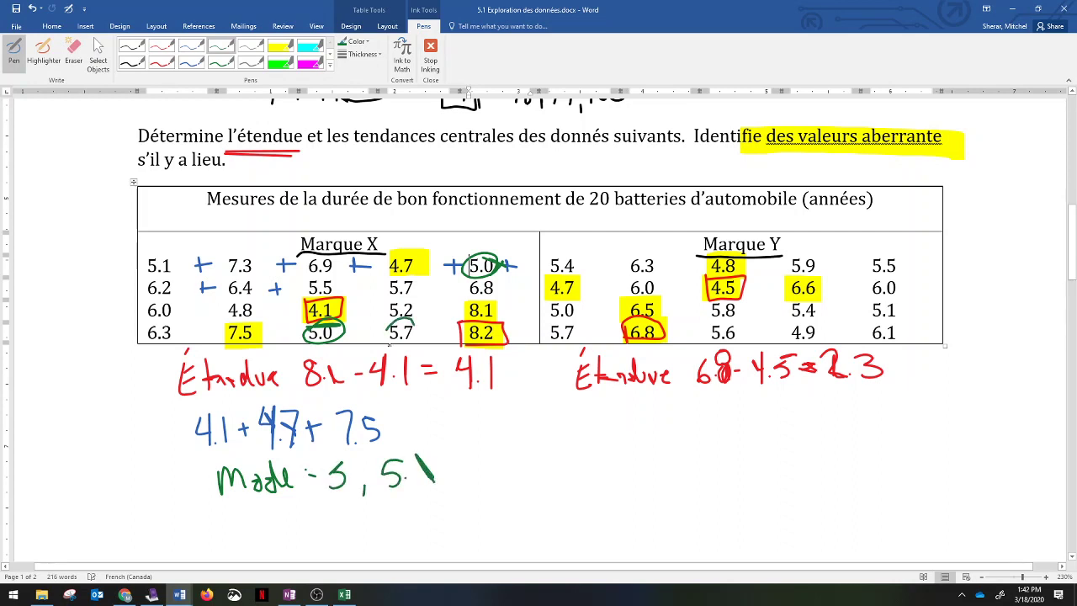
pyautogui.moveTo(411, 320); pyautogui.dragTo(399, 319)
pyautogui.moveTo(412, 278); pyautogui.dragTo(408, 281)
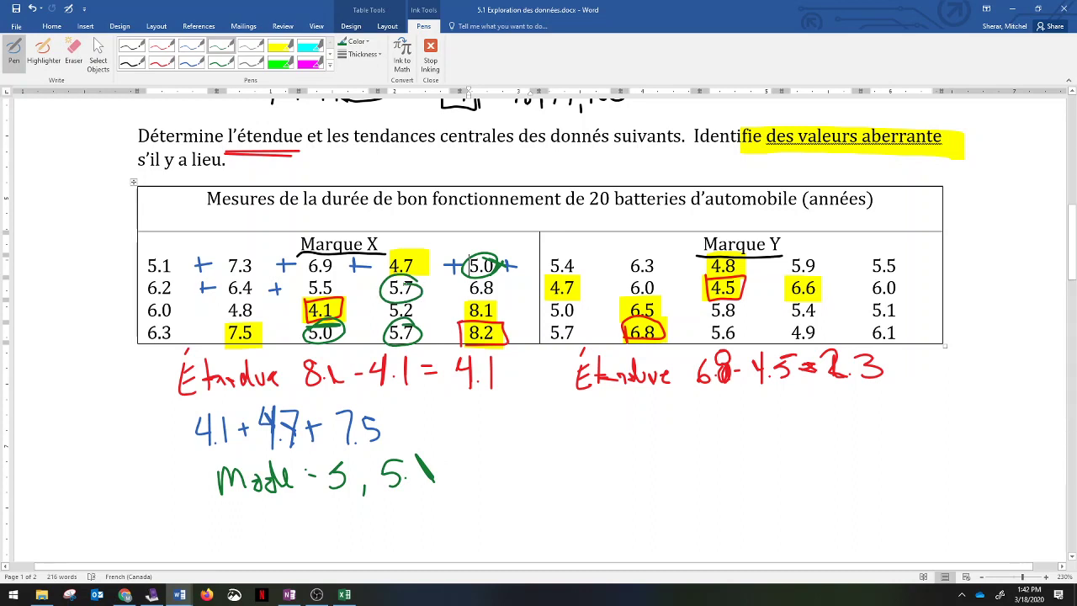
# Redraw the 5 and the last 7 of the green note "Mode = 5, 5.7", erasing the malformed strokes of the 7.
pyautogui.moveTo(333, 462); pyautogui.dragTo(347, 461)
pyautogui.moveTo(417, 454)
pyautogui.mouseDown()
pyautogui.moveTo(433, 457)
pyautogui.moveTo(427, 473)
pyautogui.mouseUp()
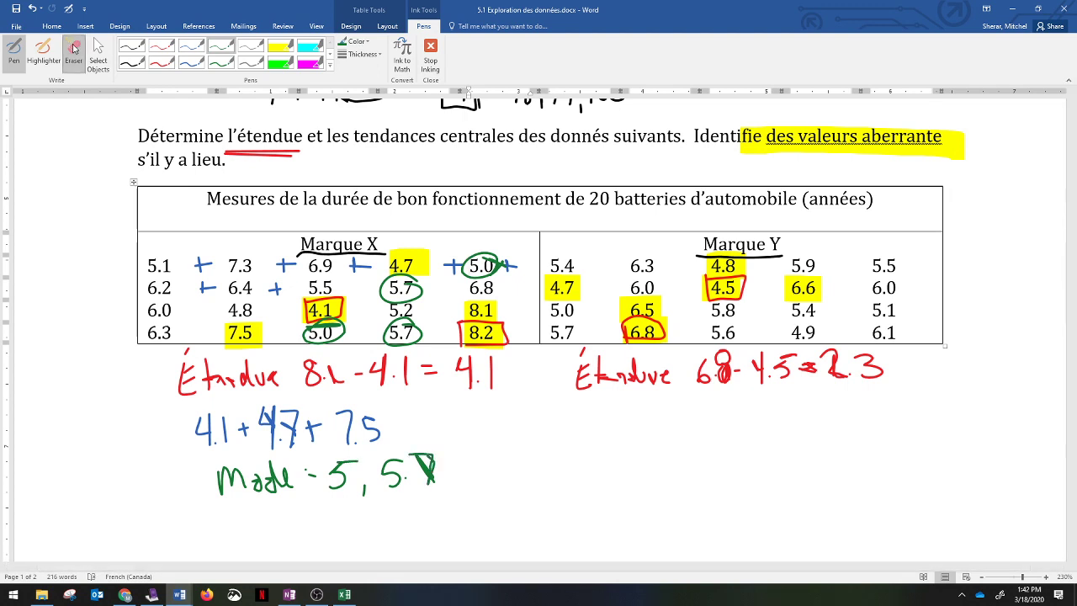
pyautogui.click(73, 49)
pyautogui.moveTo(421, 481); pyautogui.dragTo(423, 494)
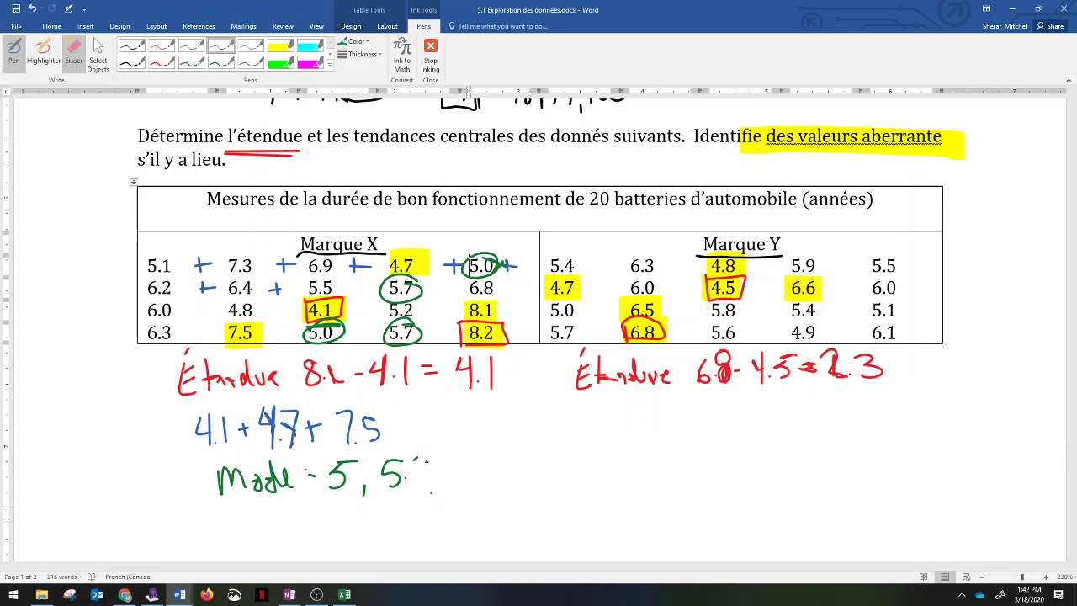
pyautogui.moveTo(417, 462); pyautogui.dragTo(436, 494)
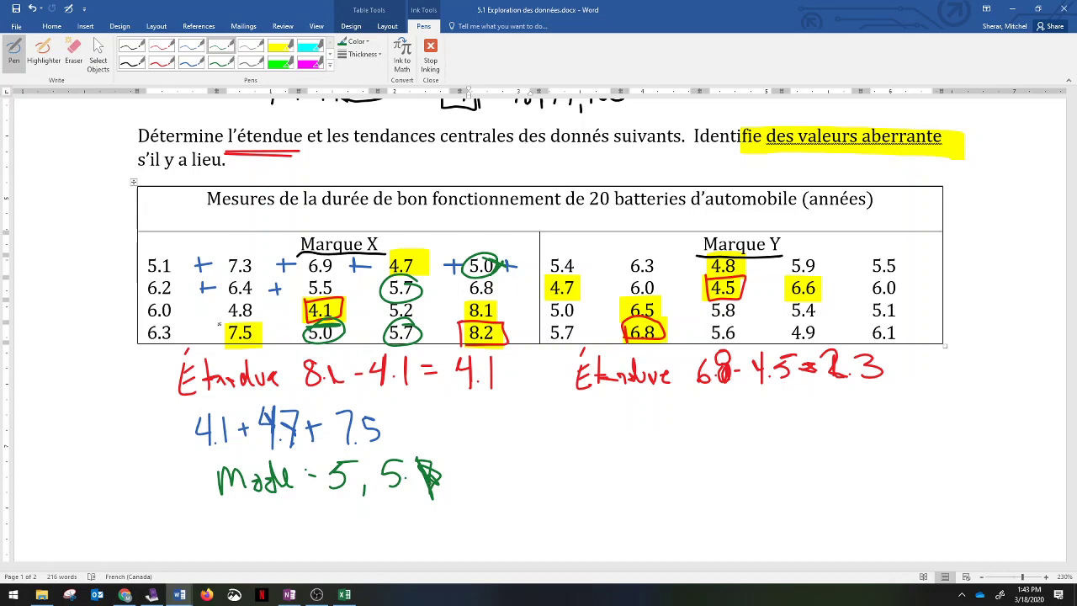
# Strike out 4.1 under Marque X with the grey pen, write 4.1 below the mode note and erase the stray connecting line.
pyautogui.scroll(-3, 254, 267)
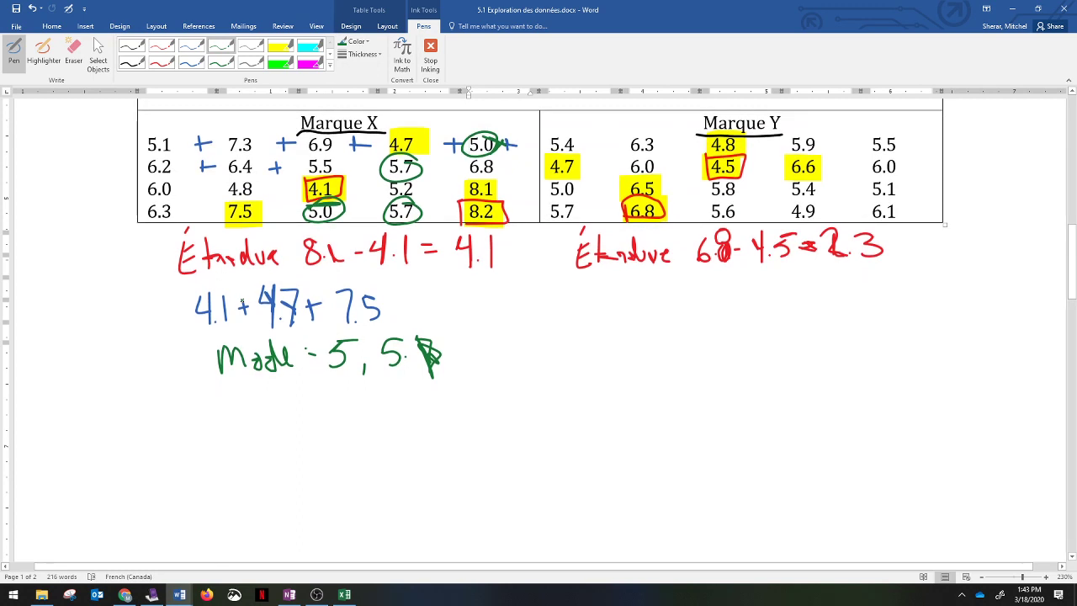
pyautogui.click(253, 47)
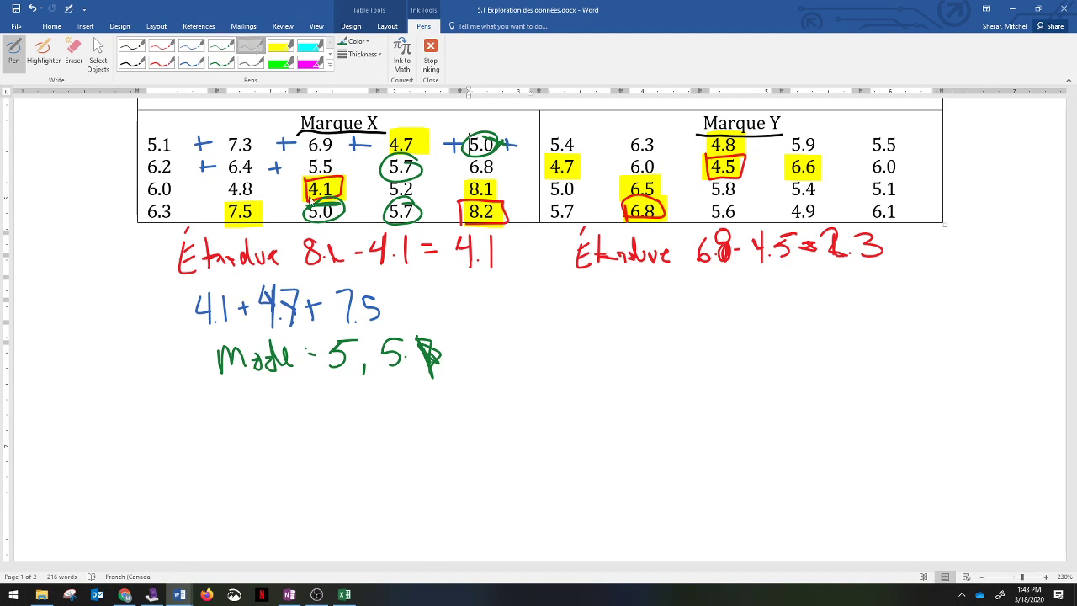
pyautogui.moveTo(308, 202); pyautogui.dragTo(355, 177)
pyautogui.moveTo(185, 393); pyautogui.dragTo(195, 423)
pyautogui.moveTo(202, 417); pyautogui.dragTo(214, 423)
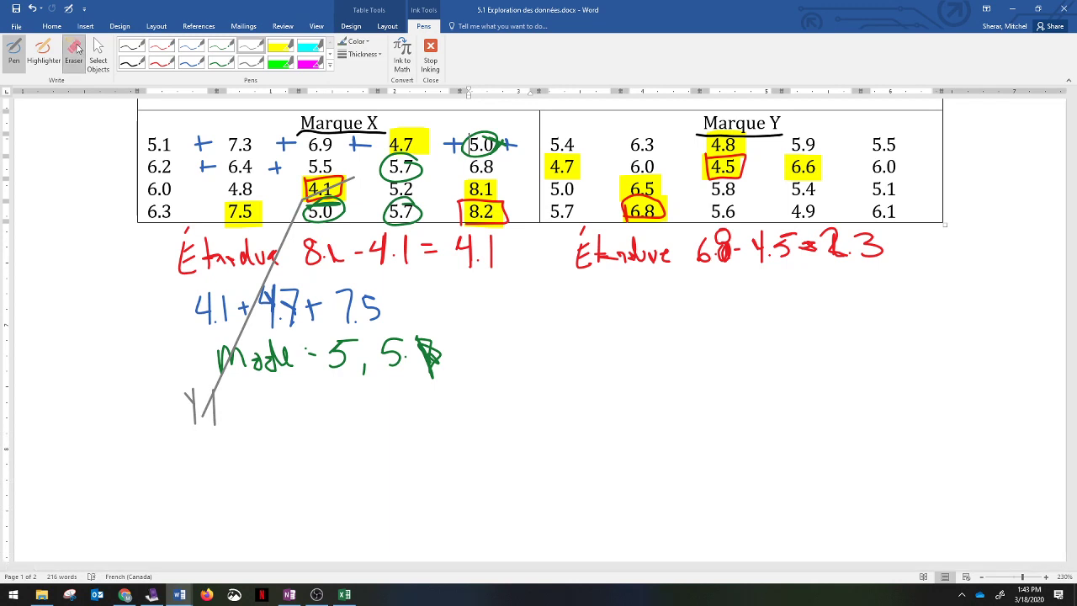
pyautogui.click(75, 48)
pyautogui.click(287, 241)
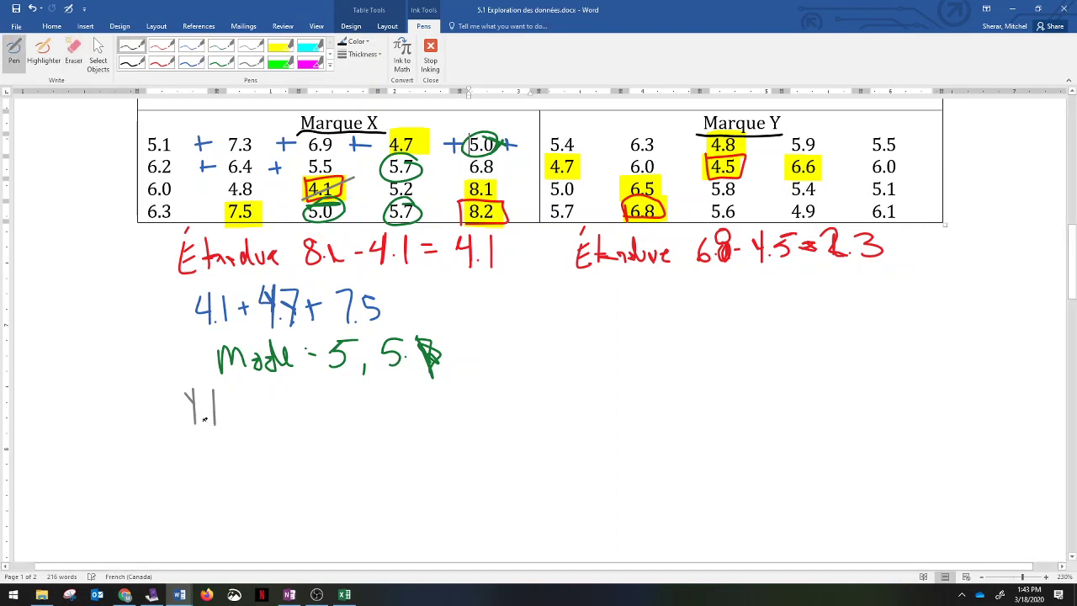
# Touch up the listed 4.1 with the black pen, add 4.7 after it and strike out 4.7 under Marque X.
pyautogui.moveTo(180, 379); pyautogui.dragTo(194, 407)
pyautogui.moveTo(229, 419); pyautogui.dragTo(226, 432)
pyautogui.moveTo(252, 395)
pyautogui.mouseDown()
pyautogui.moveTo(261, 424)
pyautogui.moveTo(286, 425)
pyautogui.mouseUp()
pyautogui.click(270, 419)
pyautogui.moveTo(384, 150); pyautogui.dragTo(422, 132)
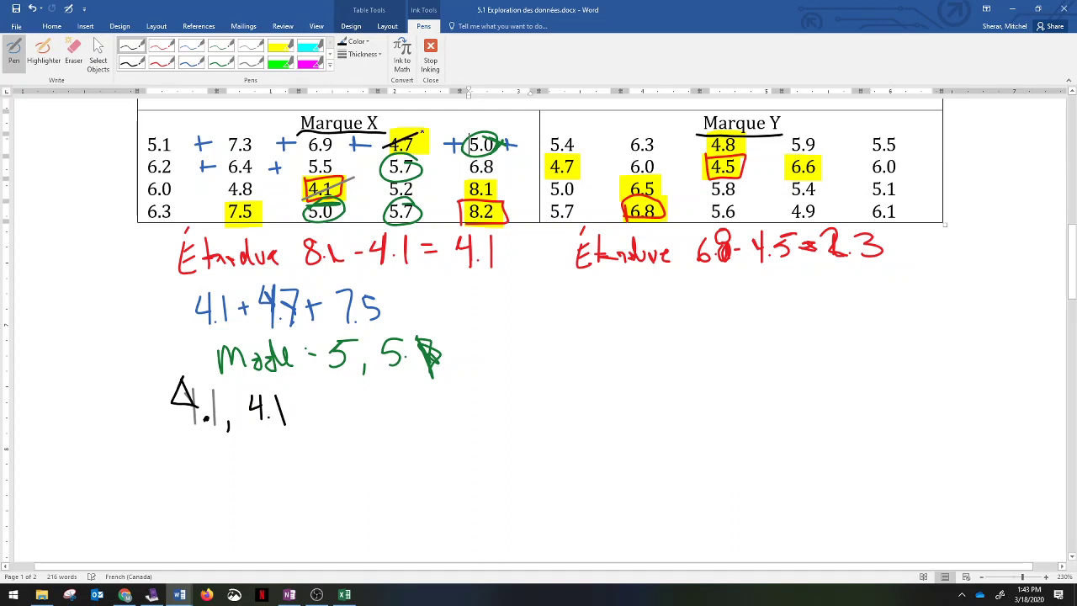
pyautogui.moveTo(271, 392); pyautogui.dragTo(284, 428)
# Strike out 4.8 under Marque X and add 4.8 with a comma to the handwritten ordered list.
pyautogui.moveTo(227, 200); pyautogui.dragTo(257, 185)
pyautogui.moveTo(321, 392); pyautogui.dragTo(335, 408)
pyautogui.moveTo(332, 400)
pyautogui.mouseDown()
pyautogui.moveTo(332, 426)
pyautogui.moveTo(357, 427)
pyautogui.moveTo(353, 391)
pyautogui.mouseUp()
pyautogui.click(343, 419)
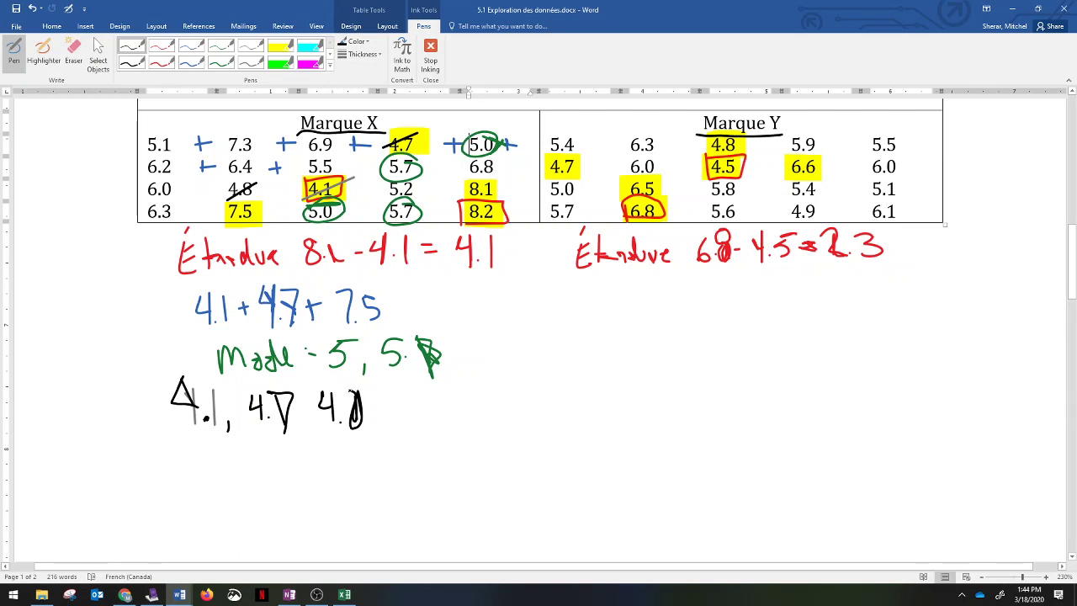
pyautogui.moveTo(379, 418); pyautogui.dragTo(378, 436)
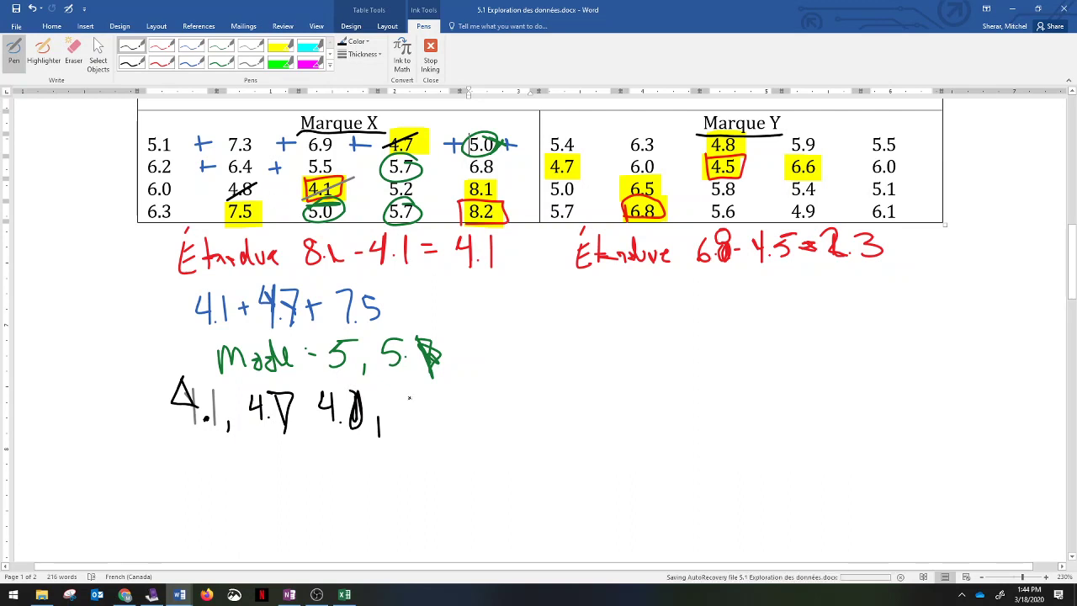
# Add 5 twice to the ordered list and strike out both 5.0 values under Marque X.
pyautogui.moveTo(411, 398)
pyautogui.mouseDown()
pyautogui.moveTo(399, 419)
pyautogui.moveTo(409, 431)
pyautogui.mouseUp()
pyautogui.moveTo(431, 396)
pyautogui.mouseDown()
pyautogui.moveTo(429, 420)
pyautogui.moveTo(446, 388)
pyautogui.mouseUp()
pyautogui.moveTo(388, 407)
pyautogui.mouseDown()
pyautogui.moveTo(410, 392)
pyautogui.moveTo(388, 424)
pyautogui.mouseUp()
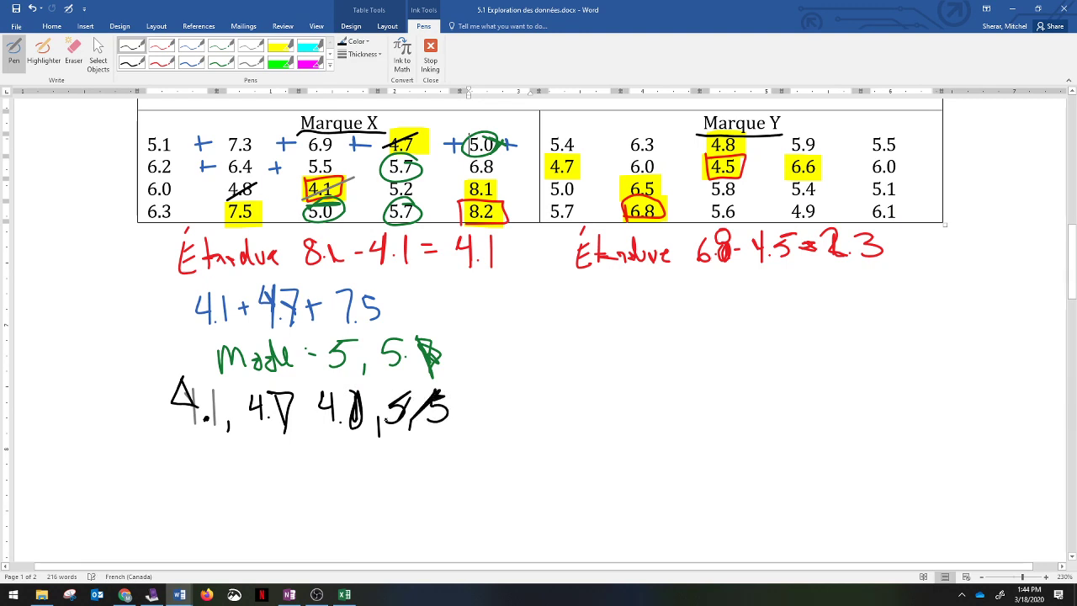
pyautogui.moveTo(458, 157); pyautogui.dragTo(507, 136)
pyautogui.moveTo(301, 220); pyautogui.dragTo(353, 201)
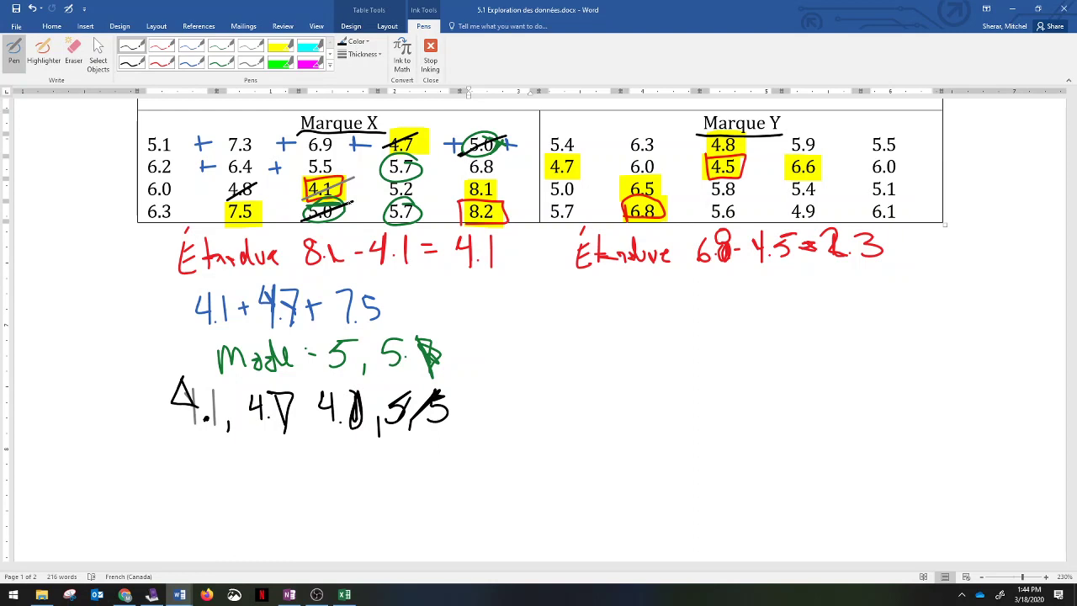
# Add 5.1 and 5.2 to the ordered list and strike out both values under Marque X.
pyautogui.moveTo(148, 154); pyautogui.dragTo(177, 132)
pyautogui.moveTo(484, 389)
pyautogui.mouseDown()
pyautogui.moveTo(468, 413)
pyautogui.moveTo(502, 418)
pyautogui.mouseUp()
pyautogui.click(490, 409)
pyautogui.moveTo(520, 413); pyautogui.dragTo(518, 426)
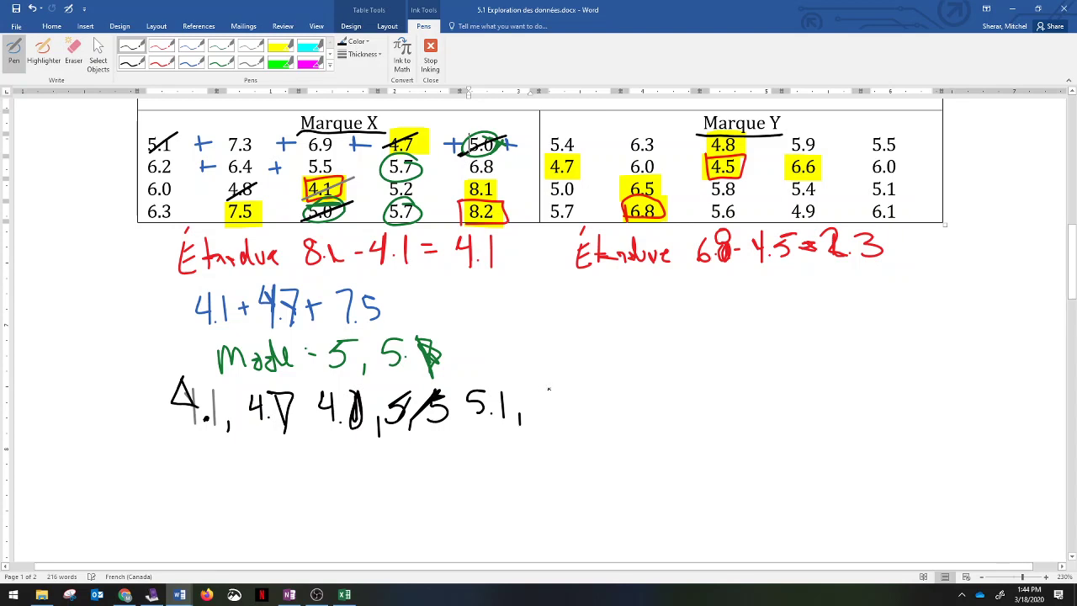
pyautogui.moveTo(548, 388)
pyautogui.mouseDown()
pyautogui.moveTo(535, 412)
pyautogui.moveTo(577, 407)
pyautogui.mouseUp()
pyautogui.moveTo(386, 204); pyautogui.dragTo(428, 180)
# Strike out 5.5 and the upper 5.7 under Marque X and add 5.5 and 5.7 to the ordered list.
pyautogui.moveTo(308, 176); pyautogui.dragTo(333, 156)
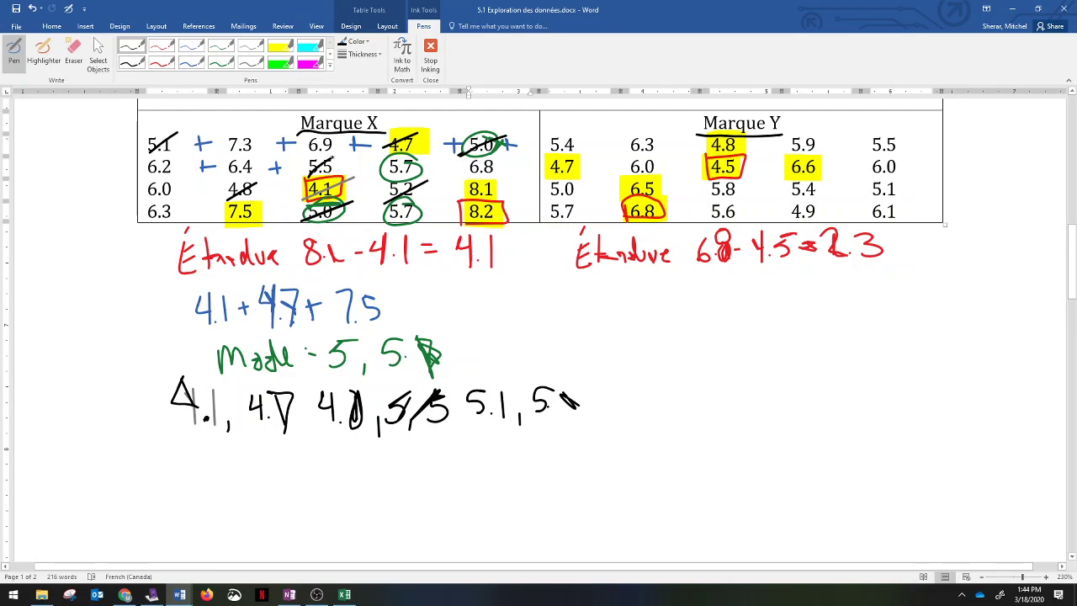
pyautogui.moveTo(614, 399)
pyautogui.mouseDown()
pyautogui.moveTo(626, 389)
pyautogui.moveTo(614, 411)
pyautogui.moveTo(646, 410)
pyautogui.moveTo(659, 387)
pyautogui.mouseUp()
pyautogui.click(636, 408)
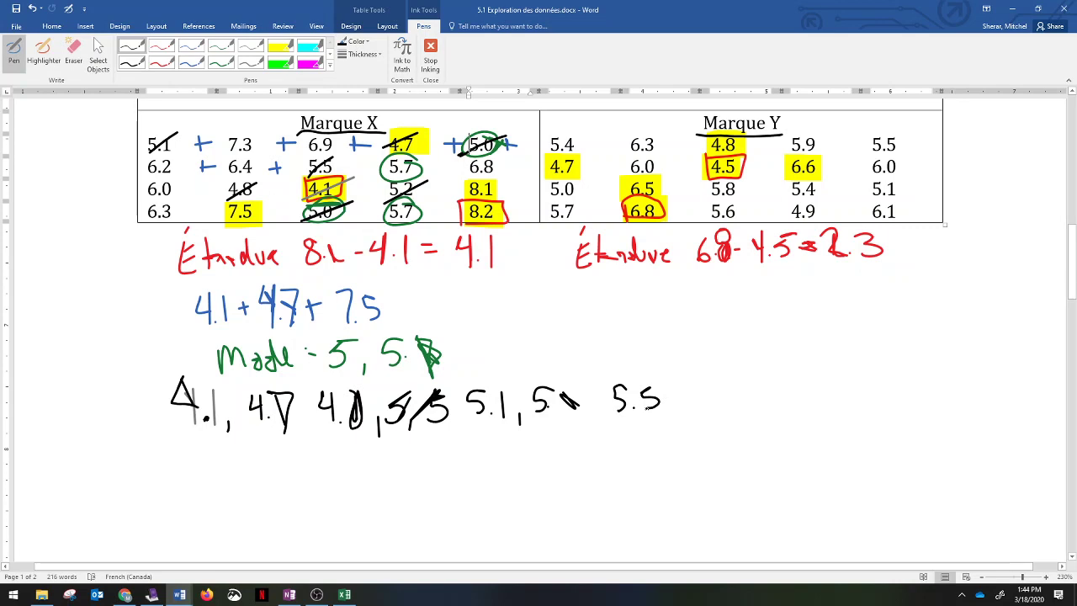
pyautogui.moveTo(715, 384)
pyautogui.mouseDown()
pyautogui.moveTo(701, 392)
pyautogui.moveTo(703, 407)
pyautogui.moveTo(742, 409)
pyautogui.mouseUp()
pyautogui.click(715, 403)
pyautogui.moveTo(380, 178); pyautogui.dragTo(430, 158)
pyautogui.moveTo(719, 384)
pyautogui.mouseDown()
pyautogui.moveTo(743, 384)
pyautogui.moveTo(733, 411)
pyautogui.mouseUp()
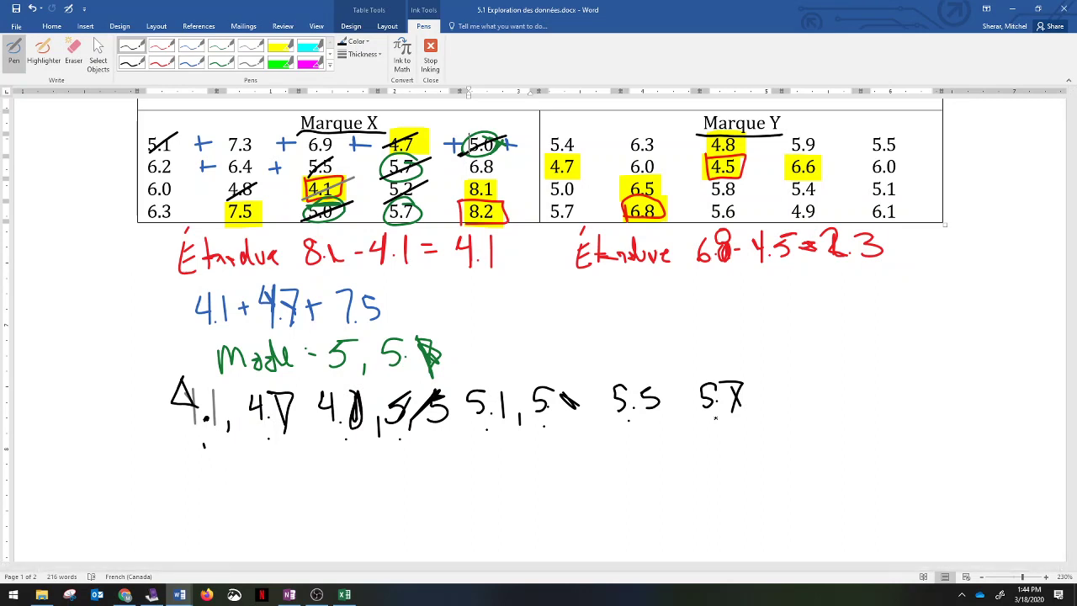
# Add the second 5.7 and 6.0 to the ordered list and strike out both values under Marque X.
pyautogui.moveTo(775, 380)
pyautogui.mouseDown()
pyautogui.moveTo(778, 411)
pyautogui.moveTo(791, 382)
pyautogui.mouseUp()
pyautogui.click(798, 410)
pyautogui.moveTo(806, 385); pyautogui.dragTo(814, 416)
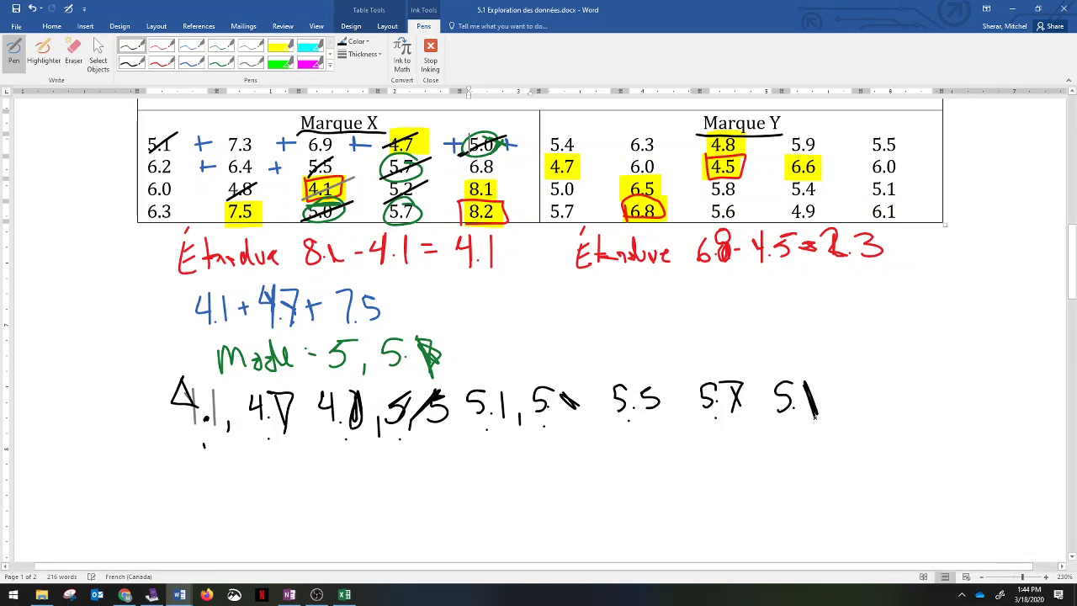
pyautogui.moveTo(385, 226); pyautogui.dragTo(415, 199)
pyautogui.moveTo(861, 380)
pyautogui.mouseDown()
pyautogui.moveTo(855, 400)
pyautogui.moveTo(888, 387)
pyautogui.mouseUp()
pyautogui.click(872, 406)
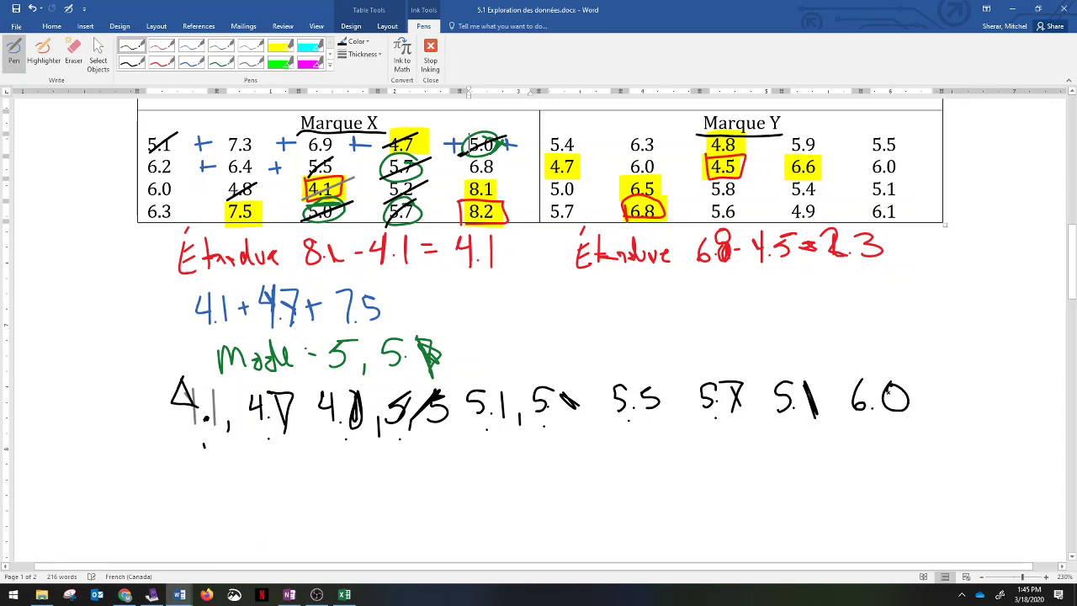
pyautogui.moveTo(178, 184); pyautogui.dragTo(149, 195)
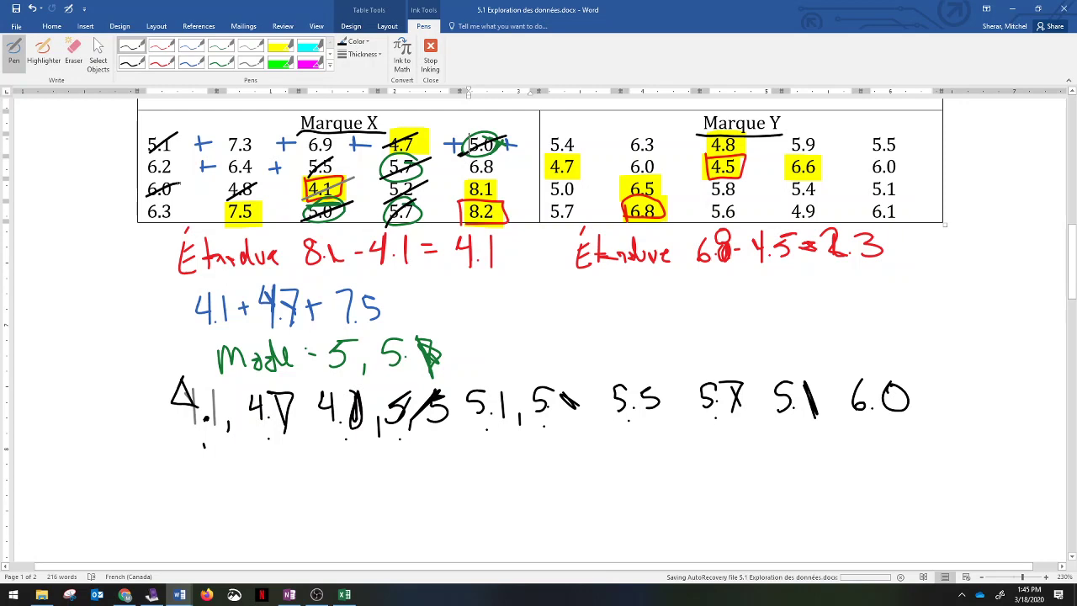
# Write 6.3 after 6.0, join the two values to a handwritten 6.15 below them and box both middle values.
pyautogui.moveTo(958, 384)
pyautogui.mouseDown()
pyautogui.moveTo(954, 406)
pyautogui.moveTo(984, 407)
pyautogui.moveTo(981, 385)
pyautogui.moveTo(954, 424)
pyautogui.mouseUp()
pyautogui.moveTo(915, 454)
pyautogui.mouseDown()
pyautogui.moveTo(886, 427)
pyautogui.moveTo(915, 452)
pyautogui.moveTo(941, 419)
pyautogui.mouseUp()
pyautogui.moveTo(890, 459)
pyautogui.mouseDown()
pyautogui.moveTo(881, 482)
pyautogui.moveTo(915, 492)
pyautogui.moveTo(937, 472)
pyautogui.moveTo(927, 491)
pyautogui.mouseUp()
pyautogui.click(898, 488)
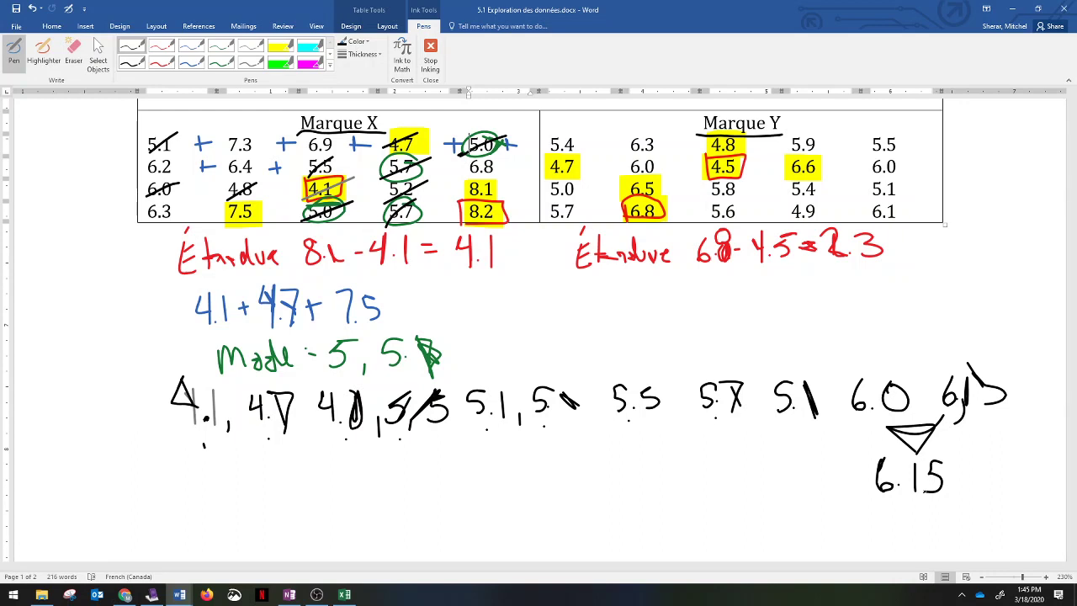
pyautogui.moveTo(846, 370)
pyautogui.mouseDown()
pyautogui.moveTo(913, 414)
pyautogui.moveTo(925, 368)
pyautogui.moveTo(980, 425)
pyautogui.moveTo(930, 424)
pyautogui.mouseUp()
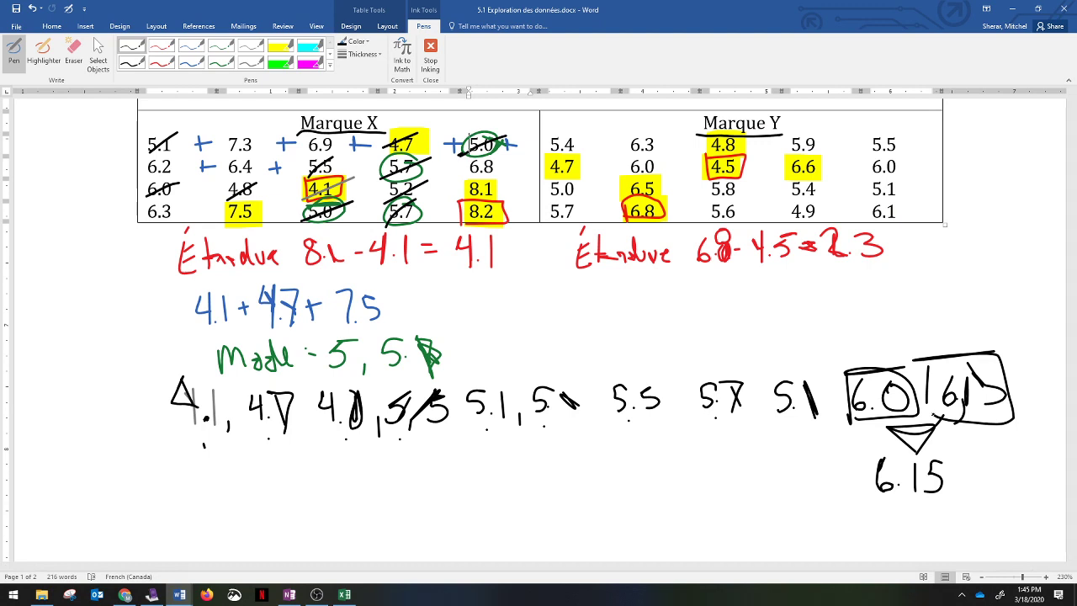
# Handwrite "x̄ = 6.025" in black beside the blue addition, erasing the malformed first digit and rewriting the value just below.
pyautogui.moveTo(439, 296); pyautogui.dragTo(462, 325)
pyautogui.moveTo(461, 296); pyautogui.dragTo(438, 326)
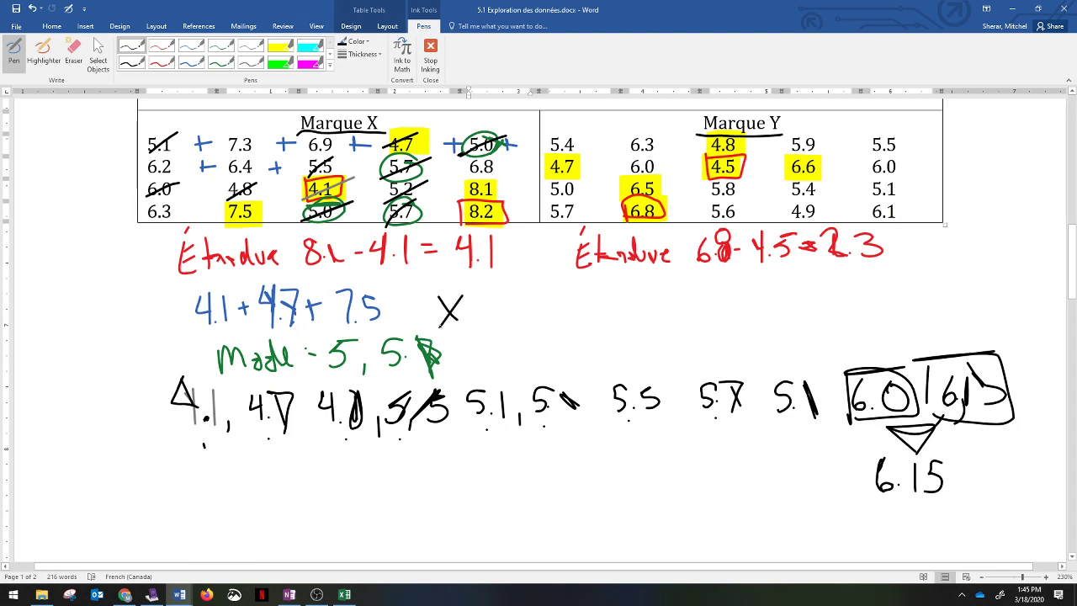
pyautogui.moveTo(430, 286)
pyautogui.mouseDown()
pyautogui.moveTo(471, 285)
pyautogui.moveTo(492, 301)
pyautogui.mouseUp()
pyautogui.moveTo(478, 312)
pyautogui.mouseDown()
pyautogui.moveTo(522, 319)
pyautogui.moveTo(563, 300)
pyautogui.mouseUp()
pyautogui.click(542, 315)
pyautogui.moveTo(572, 291); pyautogui.dragTo(594, 317)
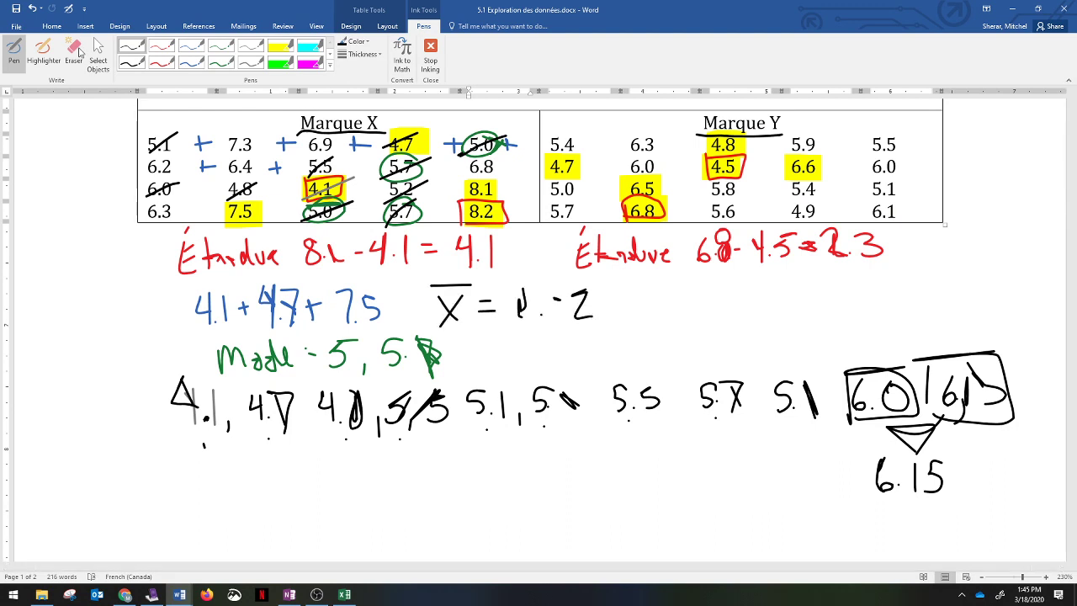
pyautogui.click(73, 52)
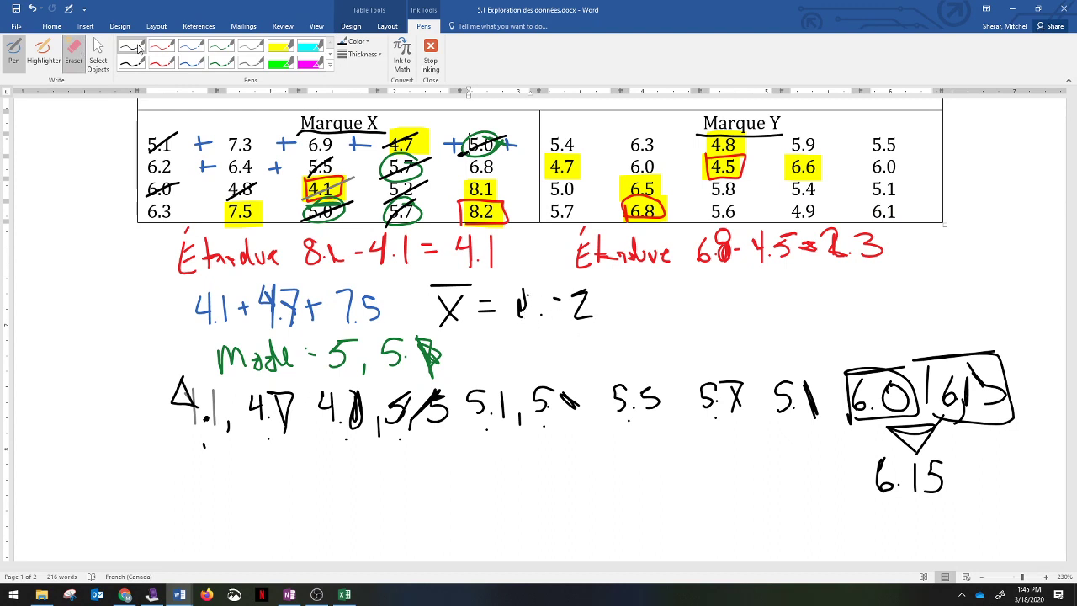
pyautogui.click(522, 317)
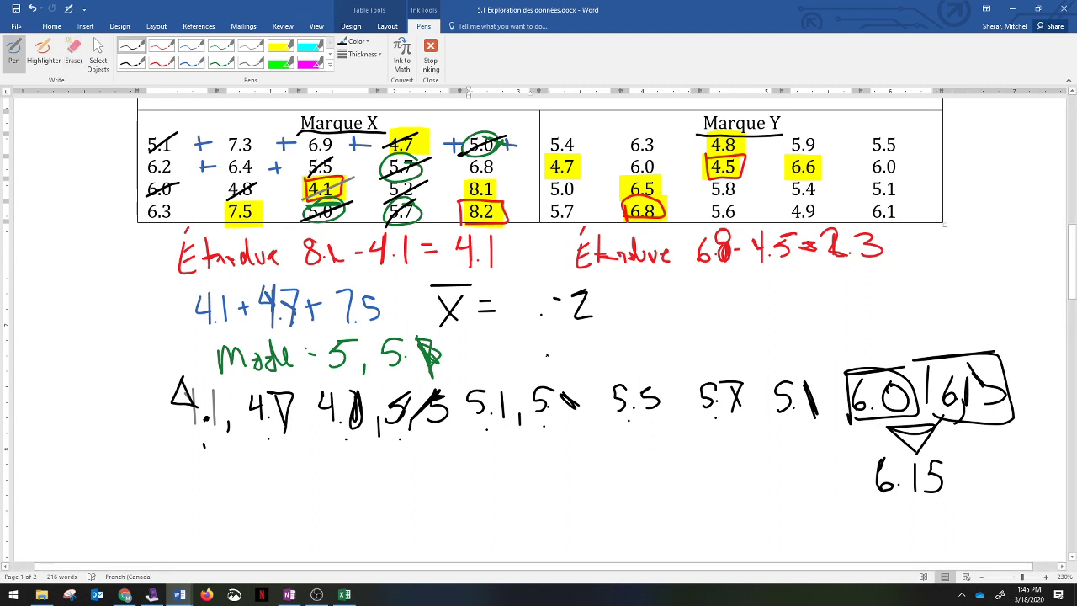
pyautogui.moveTo(579, 334)
pyautogui.mouseDown()
pyautogui.moveTo(558, 354)
pyautogui.moveTo(578, 337)
pyautogui.moveTo(607, 355)
pyautogui.moveTo(618, 342)
pyautogui.moveTo(616, 353)
pyautogui.mouseUp()
pyautogui.moveTo(531, 318)
pyautogui.mouseDown()
pyautogui.moveTo(528, 360)
pyautogui.moveTo(518, 355)
pyautogui.mouseUp()
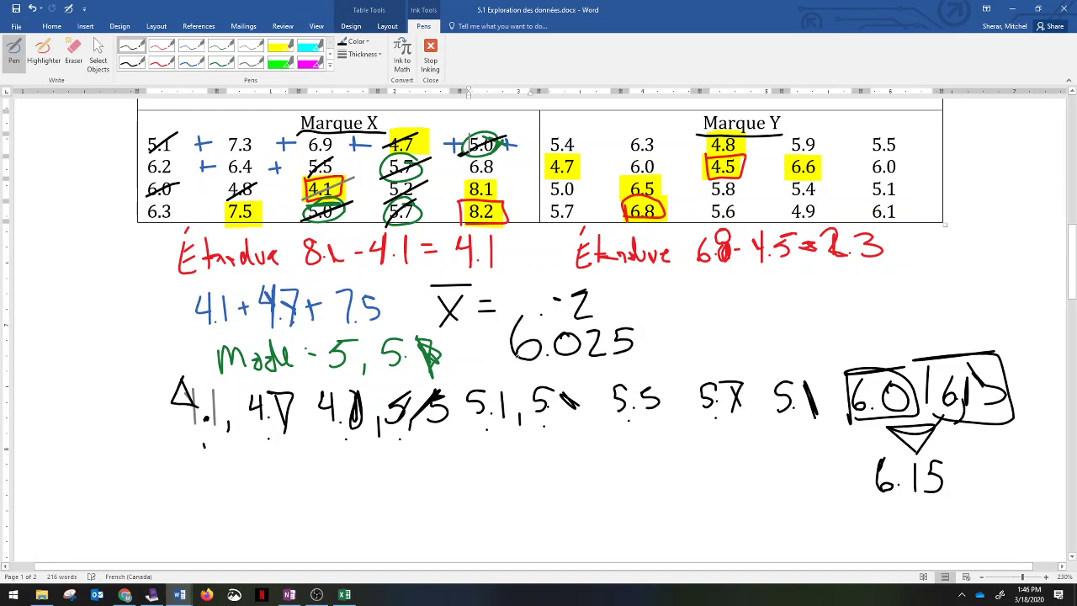
# Highlight the handwritten mean 6.025 and the median 6.15 in turquoise.
pyautogui.click(311, 50)
pyautogui.moveTo(498, 345); pyautogui.dragTo(629, 338)
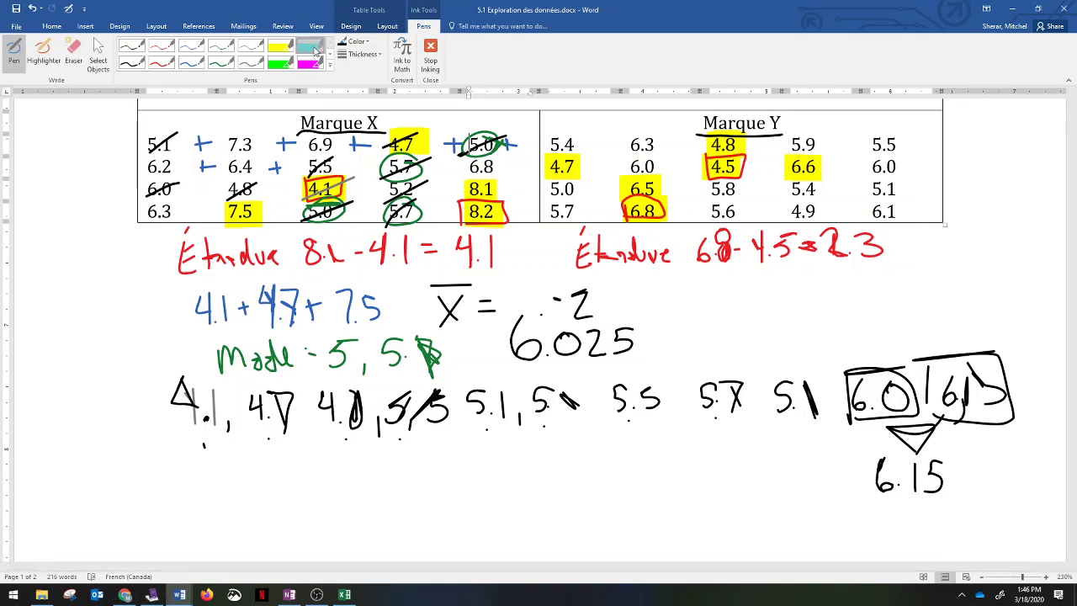
pyautogui.moveTo(596, 347); pyautogui.dragTo(632, 347)
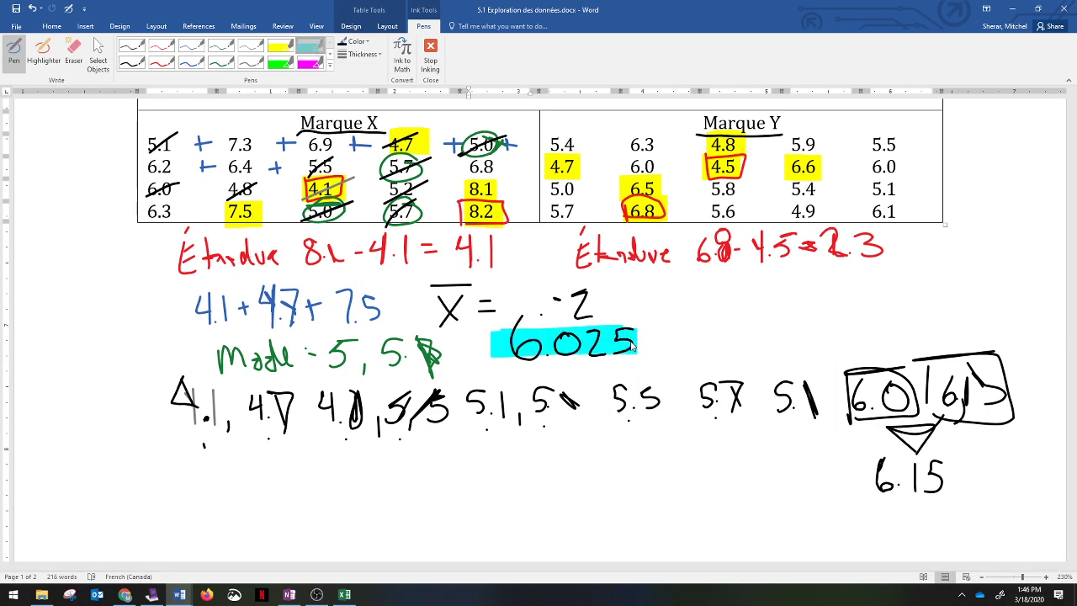
pyautogui.moveTo(856, 481); pyautogui.dragTo(951, 486)
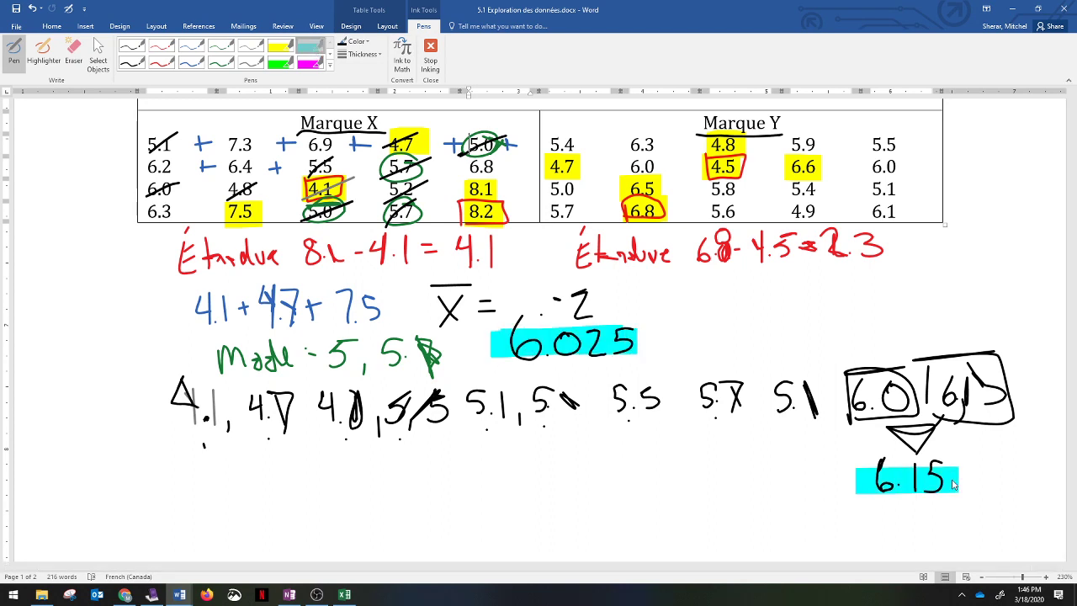
pyautogui.click(43, 53)
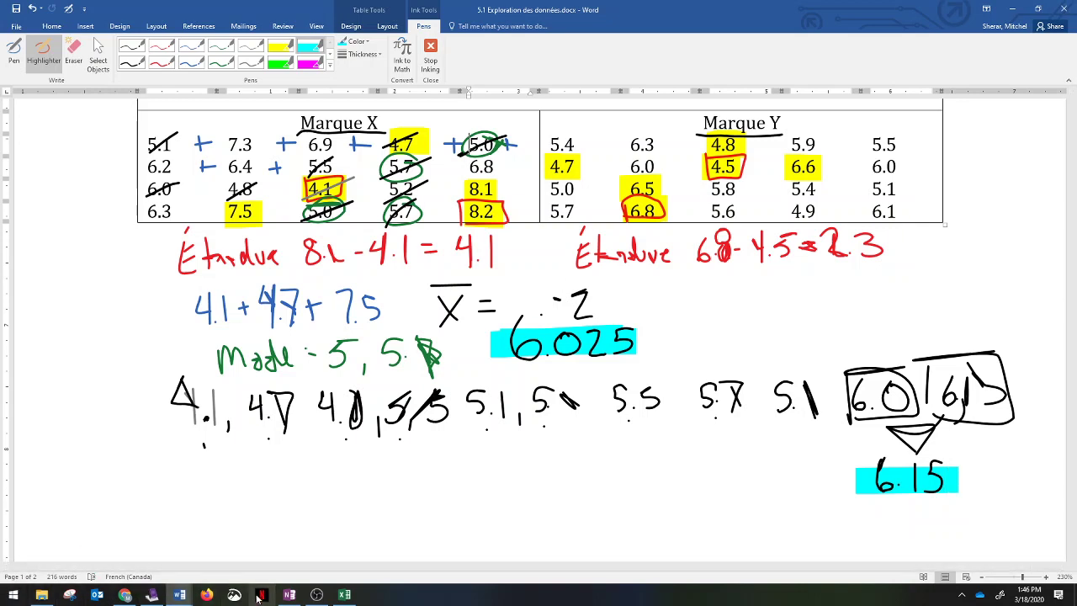
# Switch to Excel and calculate the median of the Marque x values A2:E5 in cell A8.
pyautogui.click(344, 595)
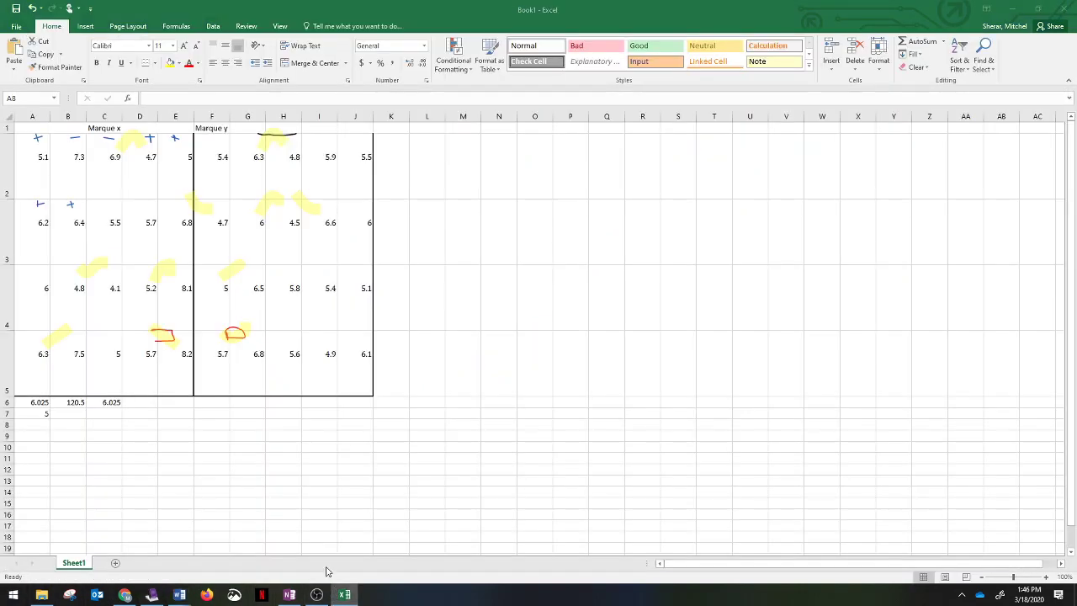
pyautogui.click(42, 413)
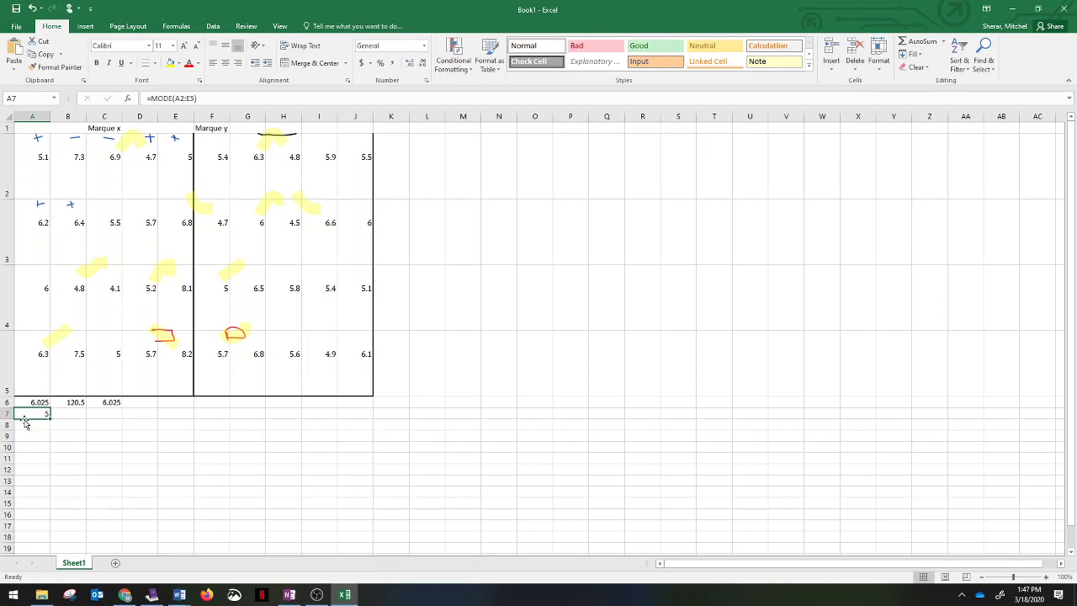
pyautogui.press('Return')
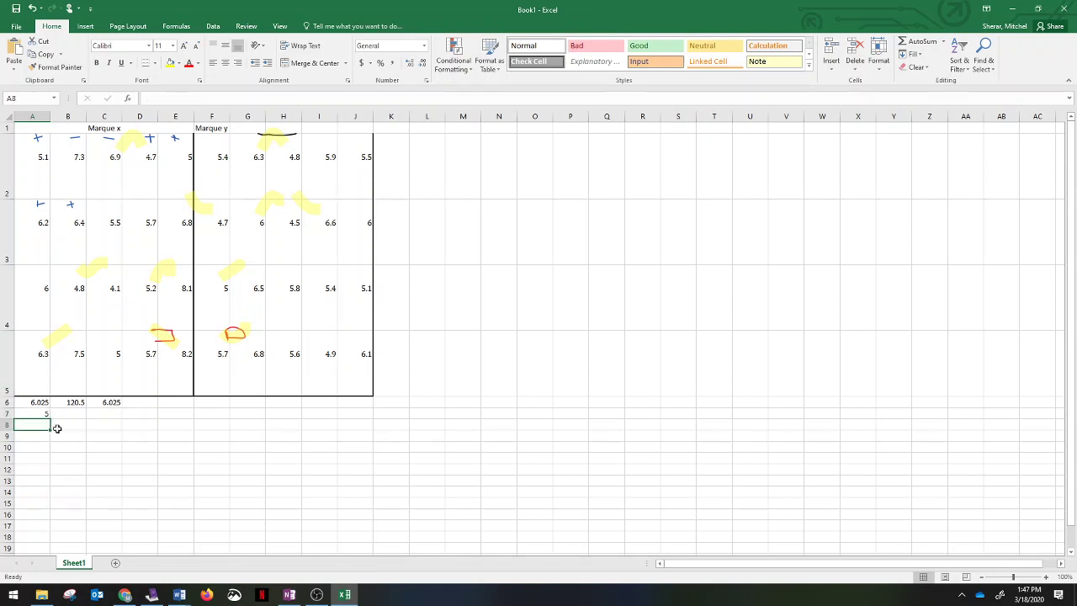
pyautogui.write('=medi')
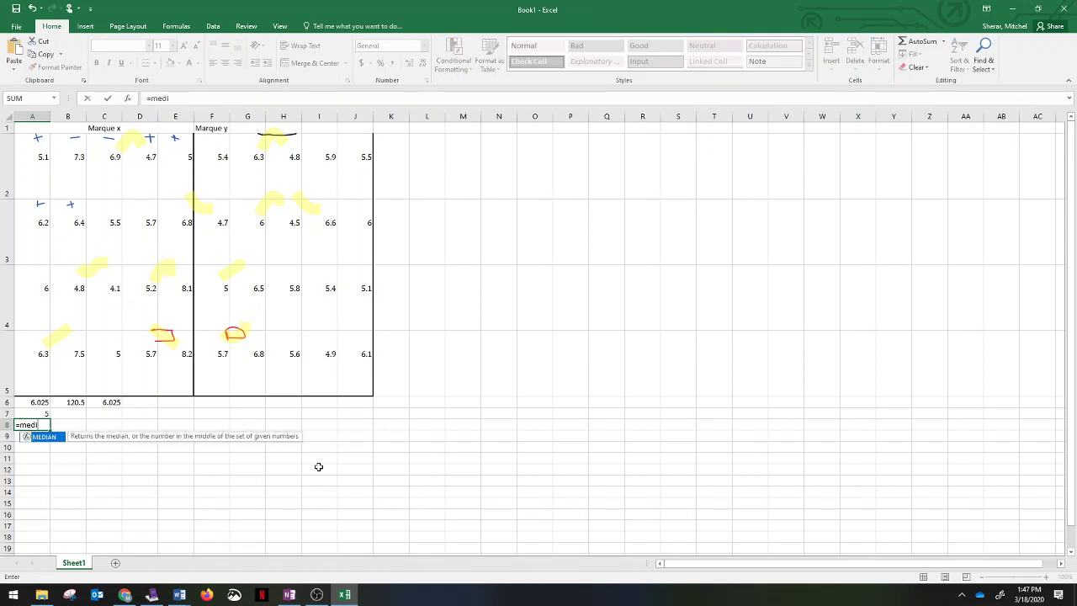
pyautogui.write('an(')
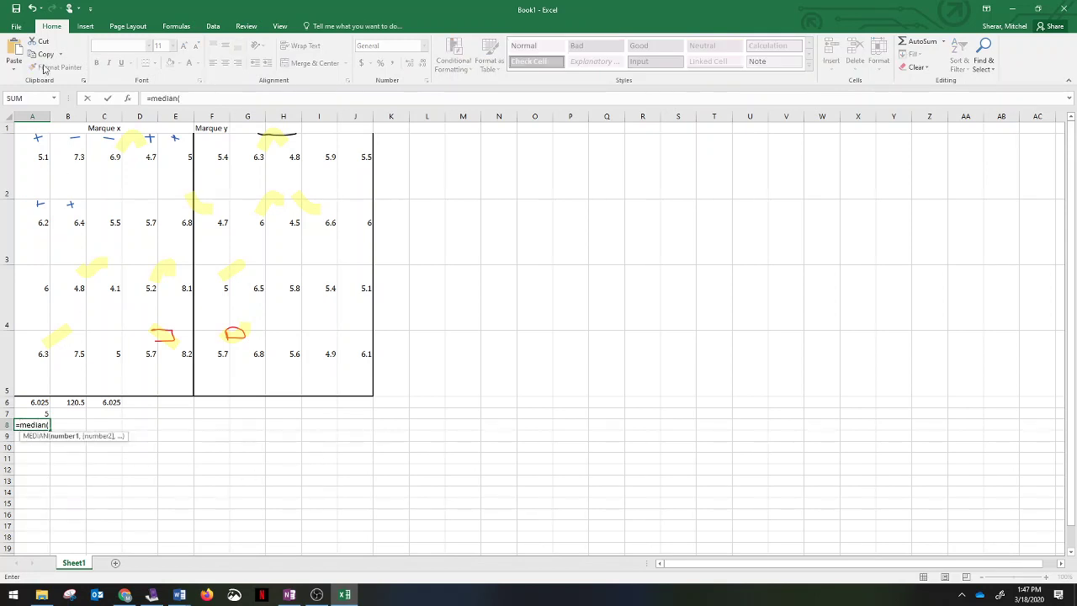
pyautogui.moveTo(32, 158); pyautogui.dragTo(160, 358)
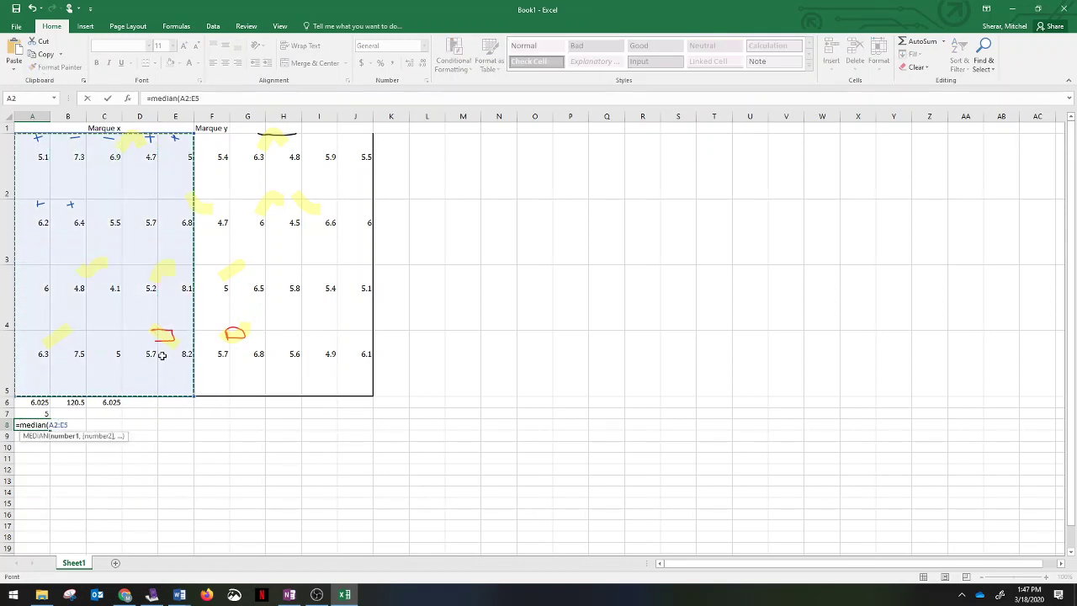
pyautogui.press('Return')
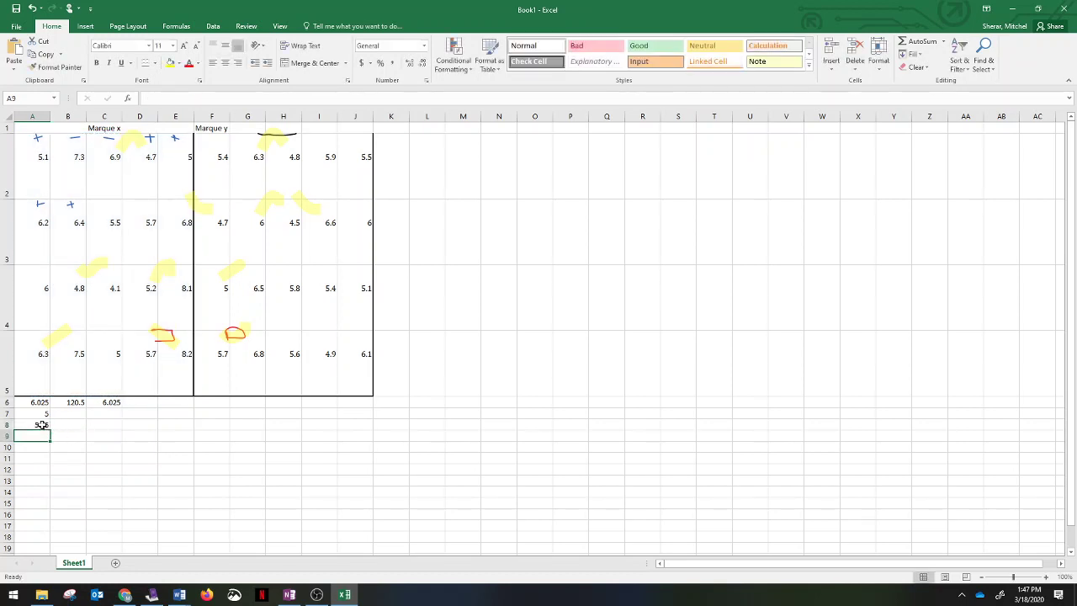
pyautogui.click(41, 424)
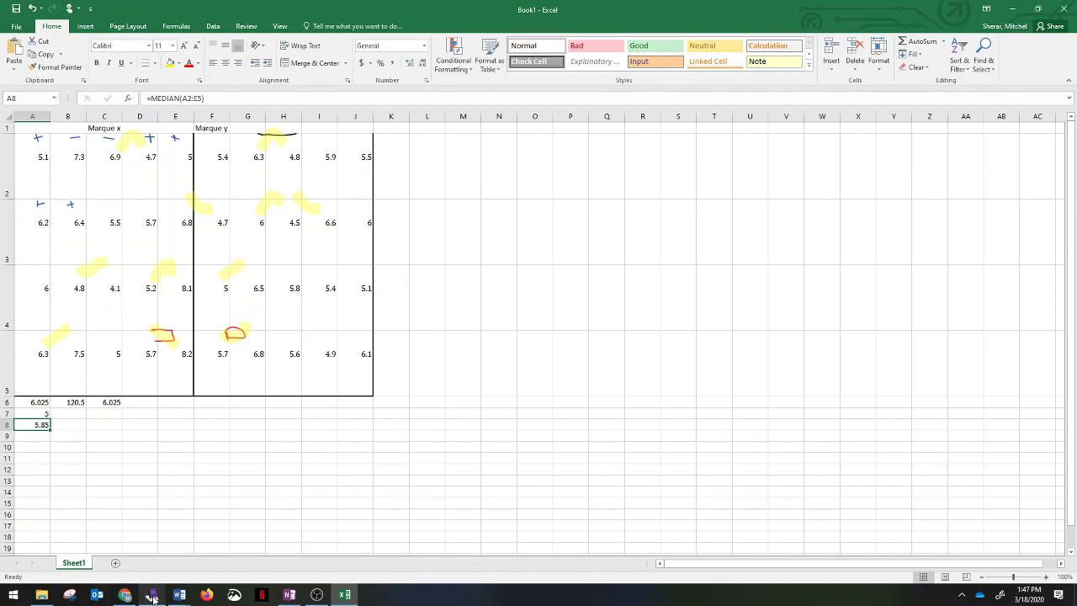
# Return to the 5.1 Exploration des données document and join the last 5.7 and 6.0 in red to a handwritten corrected median below them.
pyautogui.moveTo(170, 597)
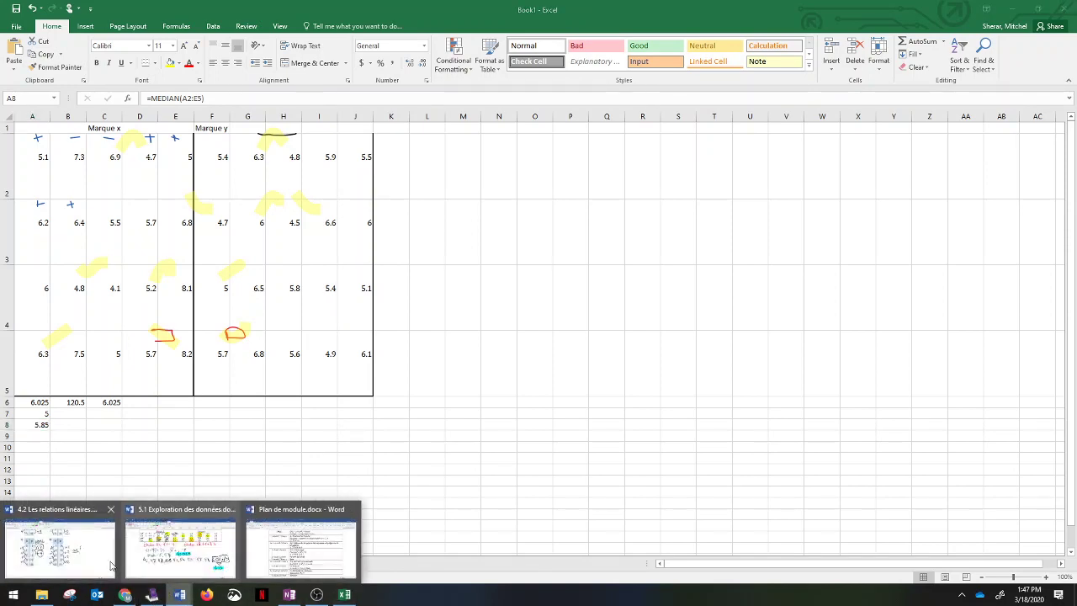
pyautogui.click(180, 555)
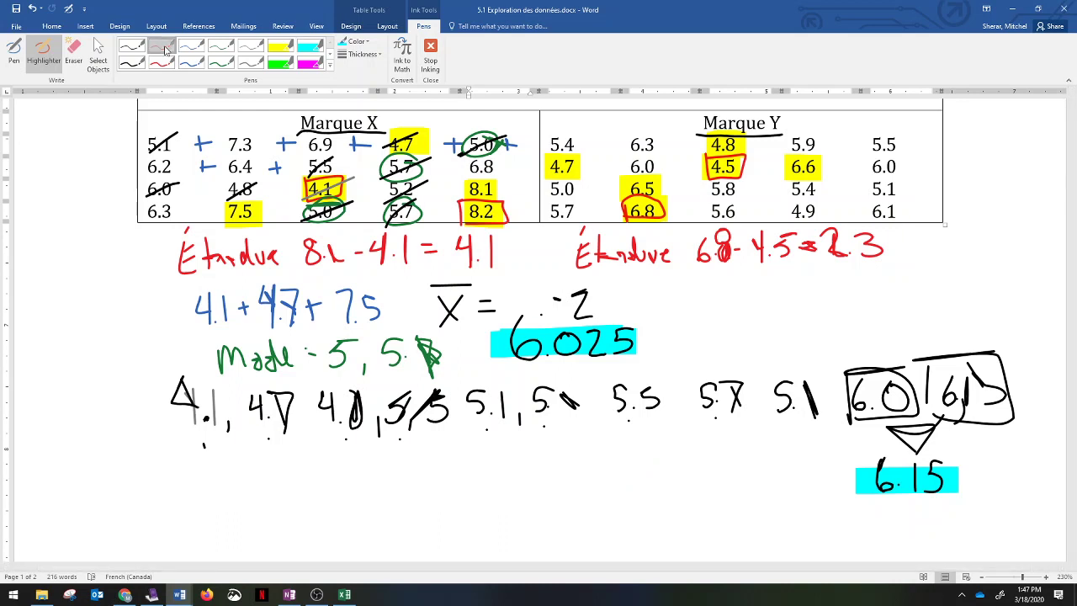
pyautogui.click(165, 50)
pyautogui.moveTo(793, 375); pyautogui.dragTo(813, 417)
pyautogui.click(13, 52)
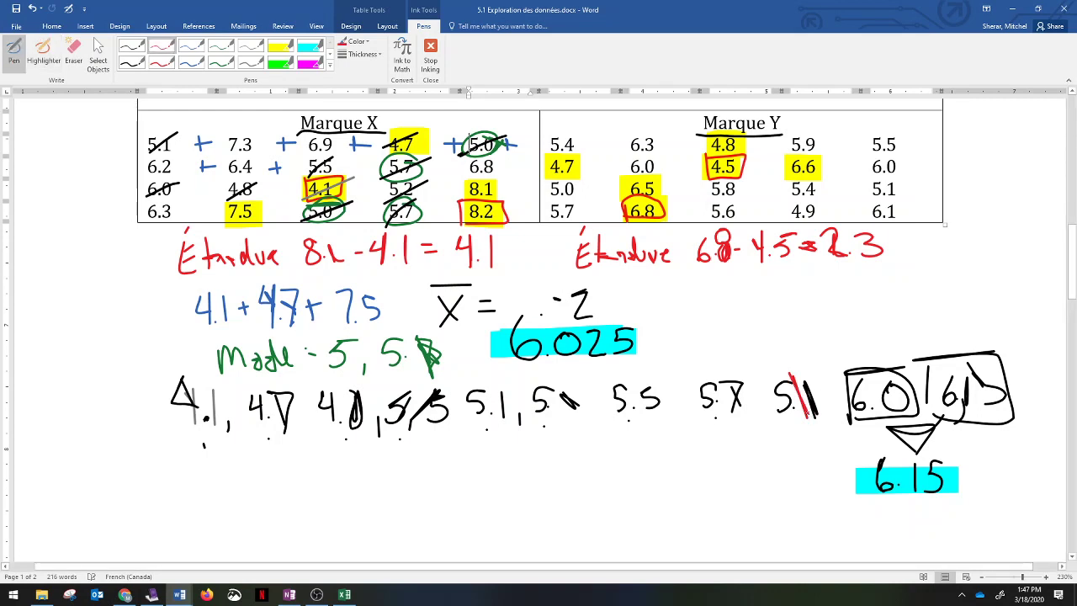
pyautogui.moveTo(799, 421)
pyautogui.mouseDown()
pyautogui.moveTo(817, 463)
pyautogui.moveTo(857, 417)
pyautogui.moveTo(809, 494)
pyautogui.moveTo(812, 483)
pyautogui.mouseUp()
pyautogui.moveTo(774, 488)
pyautogui.mouseDown()
pyautogui.moveTo(831, 492)
pyautogui.moveTo(823, 494)
pyautogui.mouseUp()
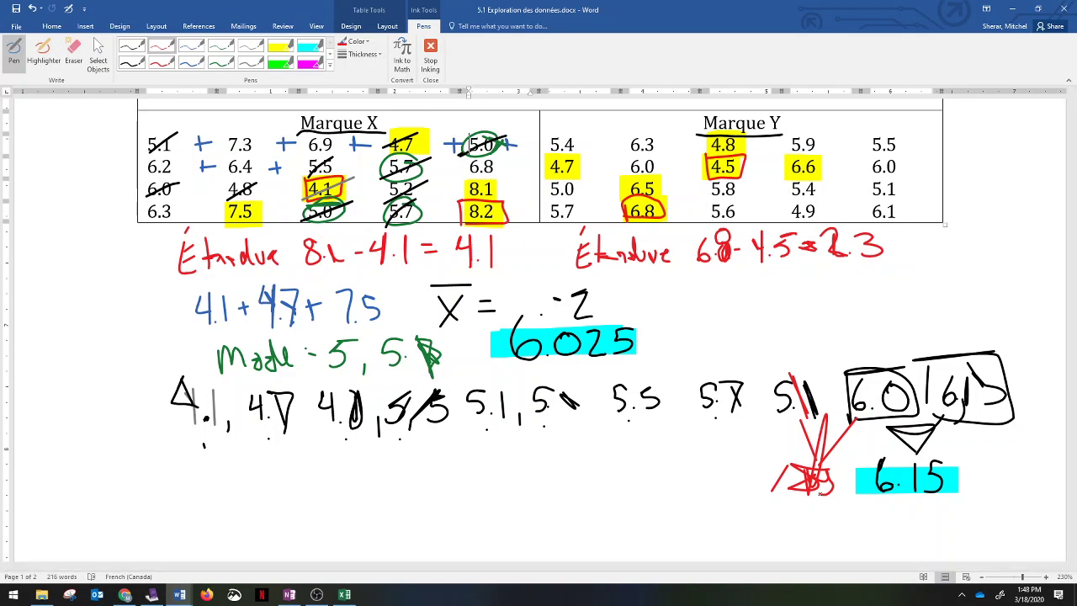
# Cross out the highlighted median 6.15 in red and circle the correct pair of middle values in the ordered list.
pyautogui.moveTo(879, 458); pyautogui.dragTo(944, 501)
pyautogui.moveTo(944, 454); pyautogui.dragTo(883, 503)
pyautogui.moveTo(896, 354)
pyautogui.mouseDown()
pyautogui.moveTo(791, 421)
pyautogui.moveTo(916, 362)
pyautogui.moveTo(806, 372)
pyautogui.mouseUp()
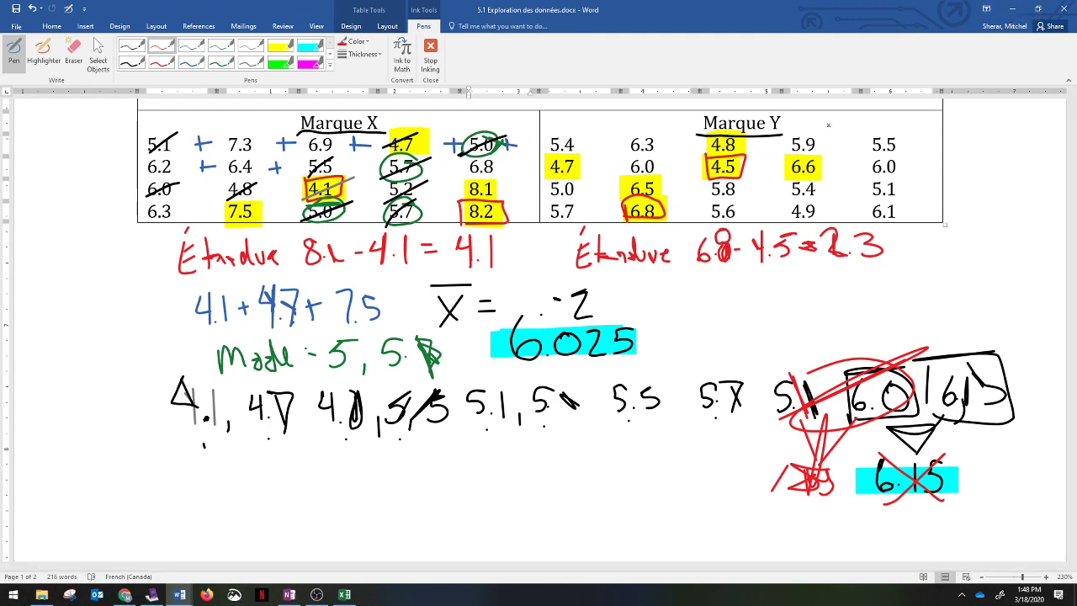
# Underline "valeurs aberrantes" above the salary table; under Compagnie A, mark 245 000 and 162 000 with red X's, underline 27 300 and draw an arrow from 86 000 to 162 000.
pyautogui.scroll(-2, 538, 337)
pyautogui.scroll(-8, 429, 334)
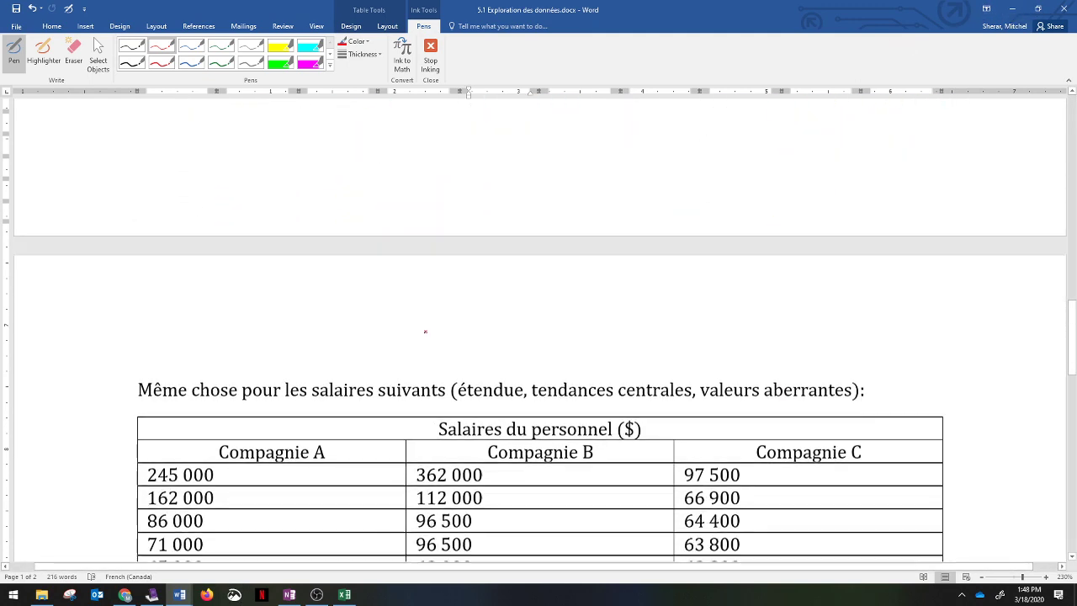
pyautogui.scroll(-3, 425, 329)
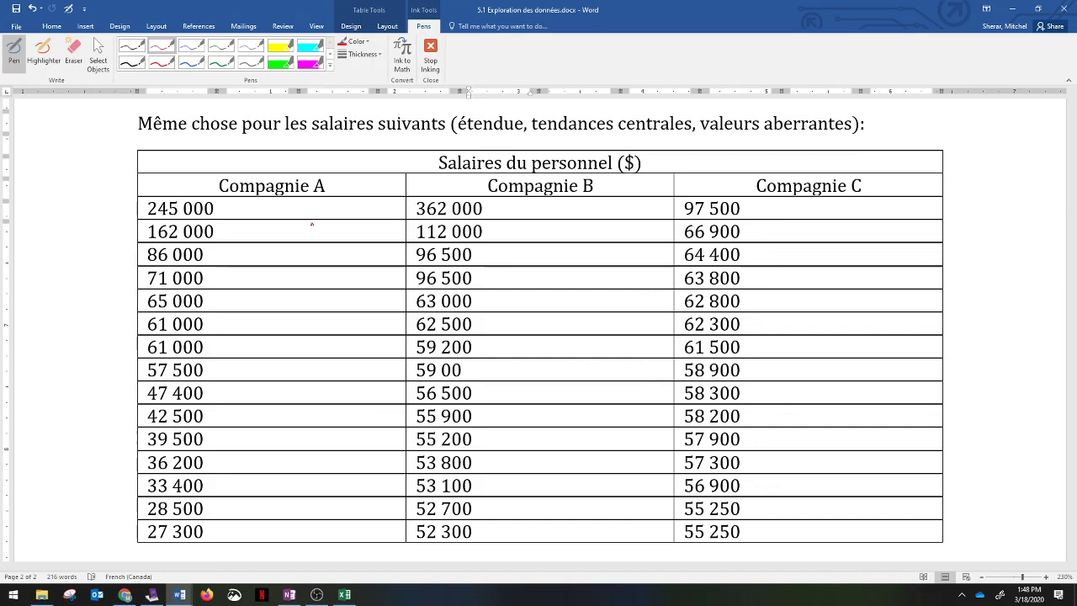
pyautogui.moveTo(695, 137); pyautogui.dragTo(856, 144)
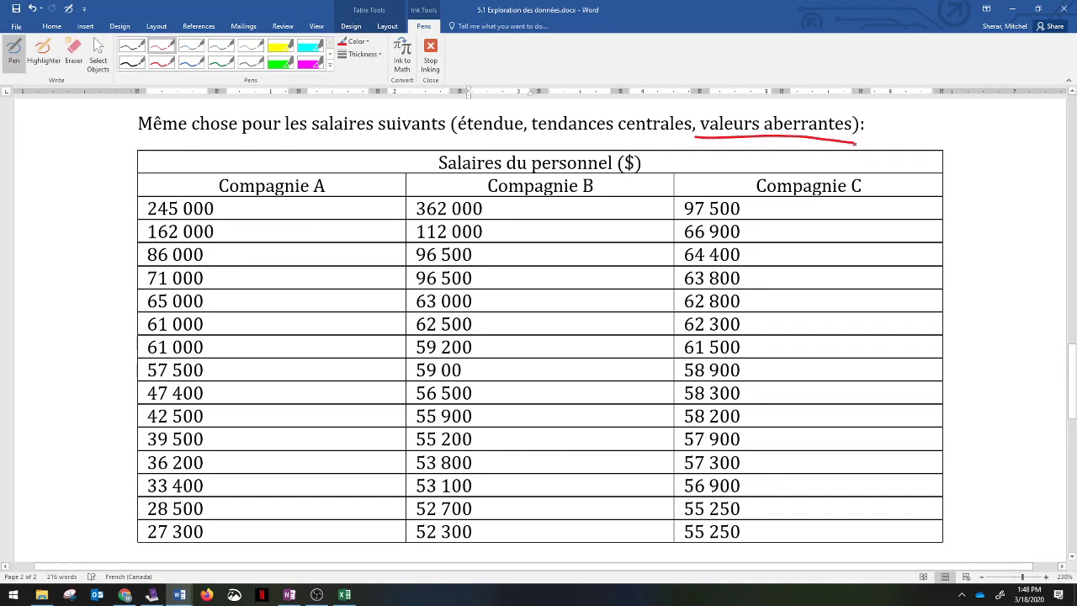
pyautogui.moveTo(236, 205)
pyautogui.mouseDown()
pyautogui.moveTo(250, 218)
pyautogui.moveTo(235, 218)
pyautogui.mouseUp()
pyautogui.moveTo(235, 227)
pyautogui.mouseDown()
pyautogui.moveTo(250, 242)
pyautogui.moveTo(235, 241)
pyautogui.mouseUp()
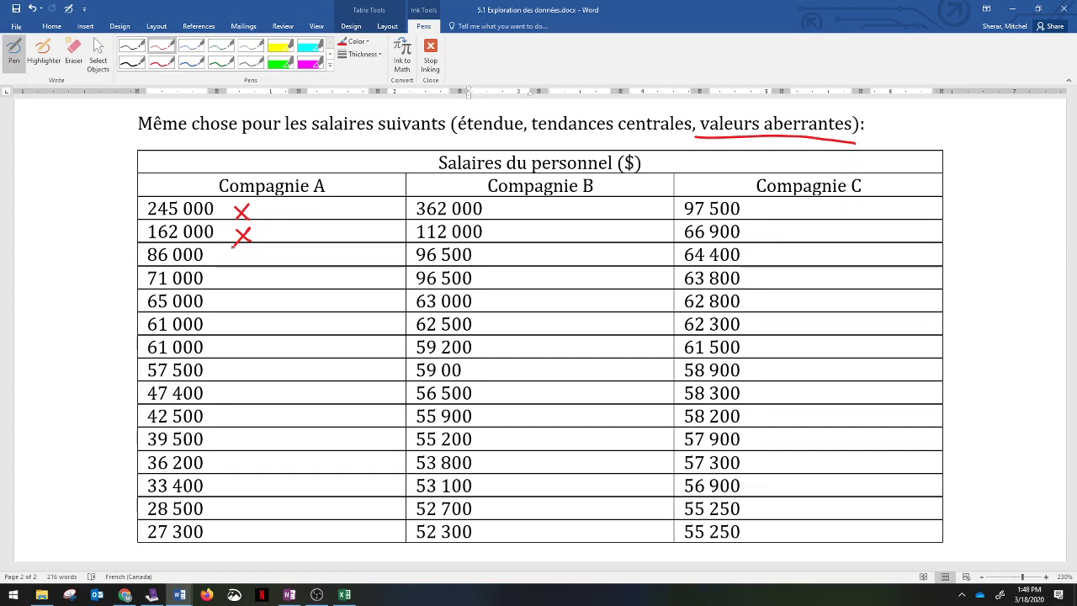
pyautogui.moveTo(149, 544); pyautogui.dragTo(210, 548)
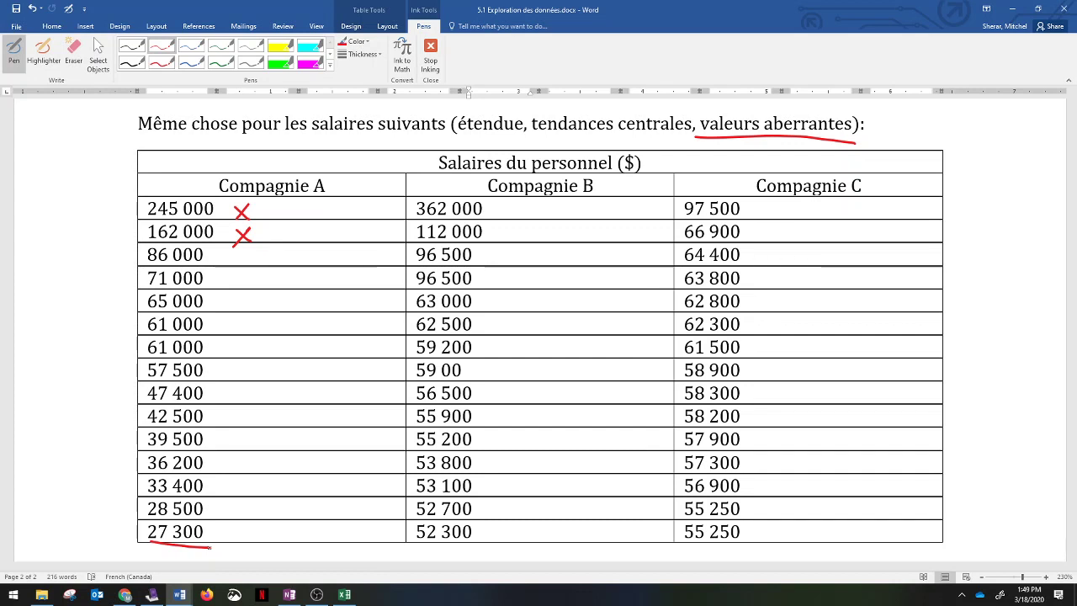
pyautogui.moveTo(135, 226)
pyautogui.mouseDown()
pyautogui.moveTo(125, 243)
pyautogui.moveTo(140, 257)
pyautogui.moveTo(141, 239)
pyautogui.mouseUp()
# Mark the outliers 362 000 under Compagnie B and 97 500 under Compagnie C with red X's.
pyautogui.moveTo(515, 202); pyautogui.dragTo(529, 217)
pyautogui.moveTo(531, 202); pyautogui.dragTo(518, 215)
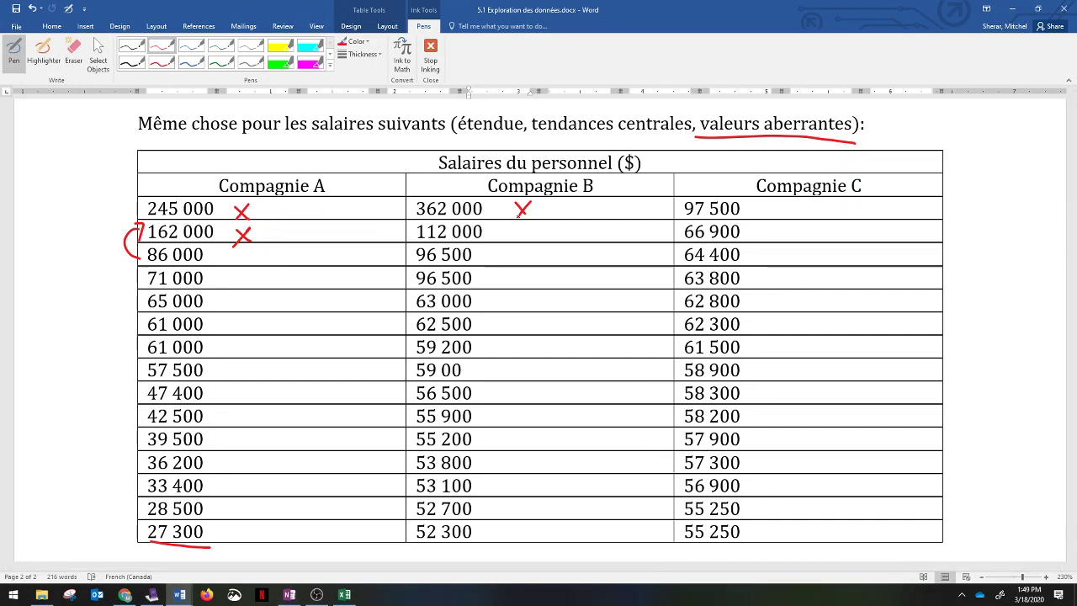
pyautogui.moveTo(761, 204)
pyautogui.mouseDown()
pyautogui.moveTo(771, 217)
pyautogui.moveTo(763, 216)
pyautogui.mouseUp()
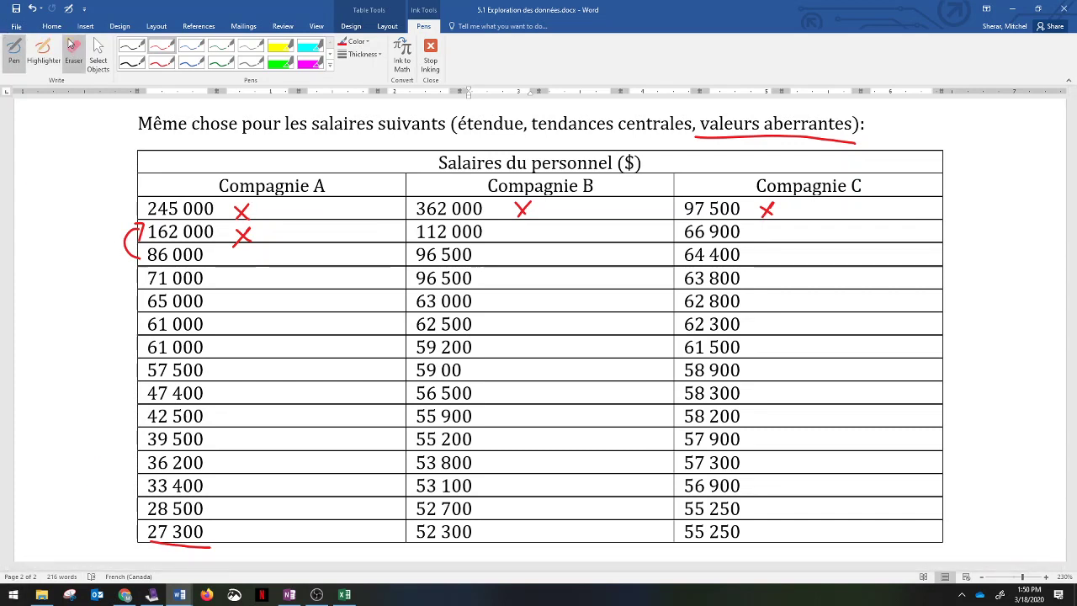
# Copy the fifteen Compagnie A salaries into a new Excel workbook starting at A1 and widen column A.
pyautogui.click(155, 215)
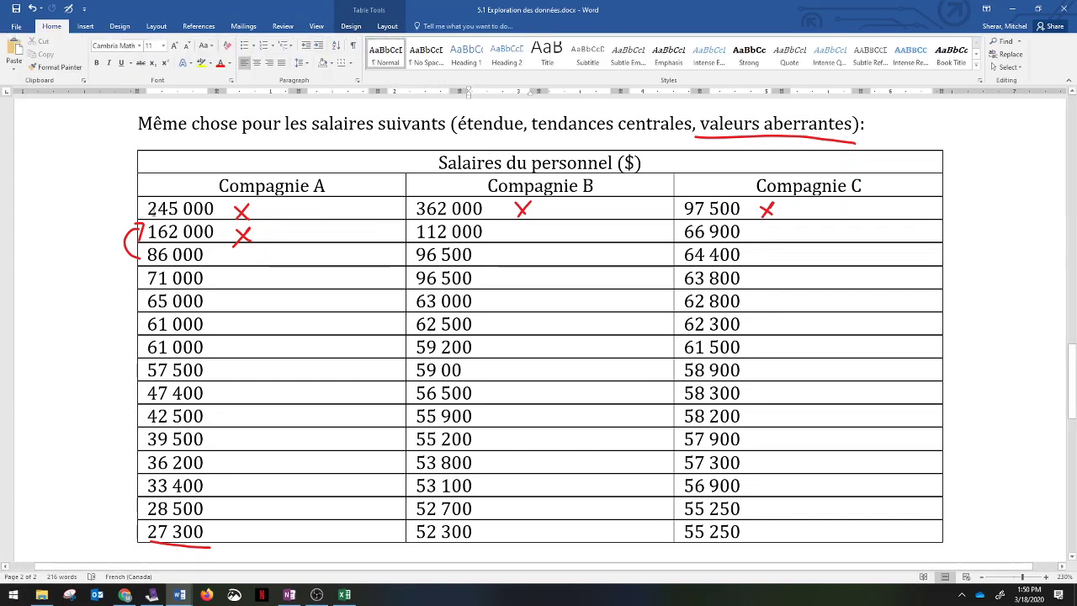
pyautogui.moveTo(155, 209); pyautogui.dragTo(217, 539)
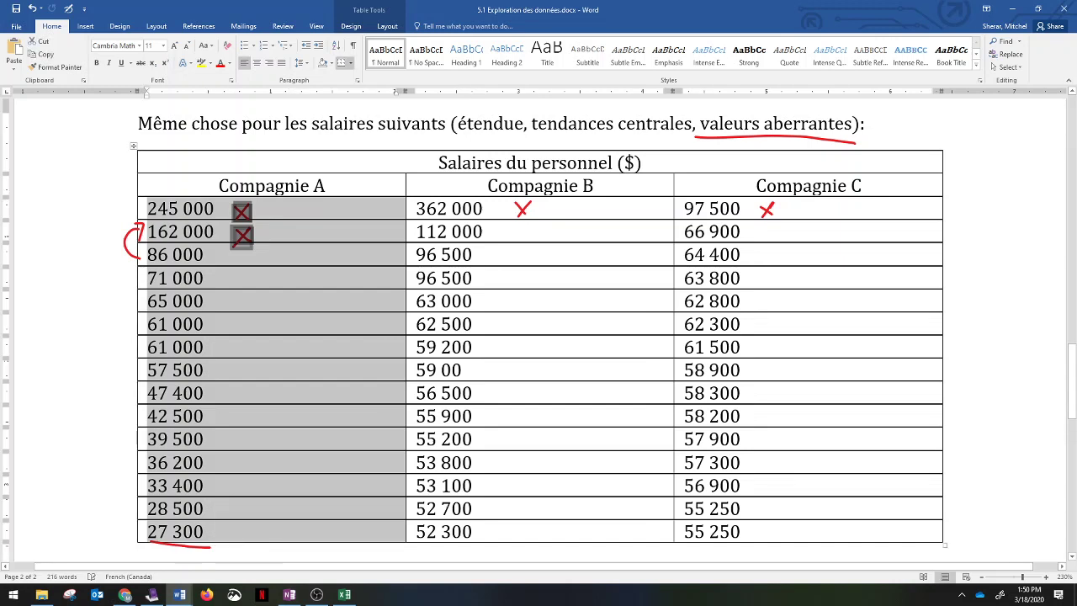
pyautogui.click(344, 595)
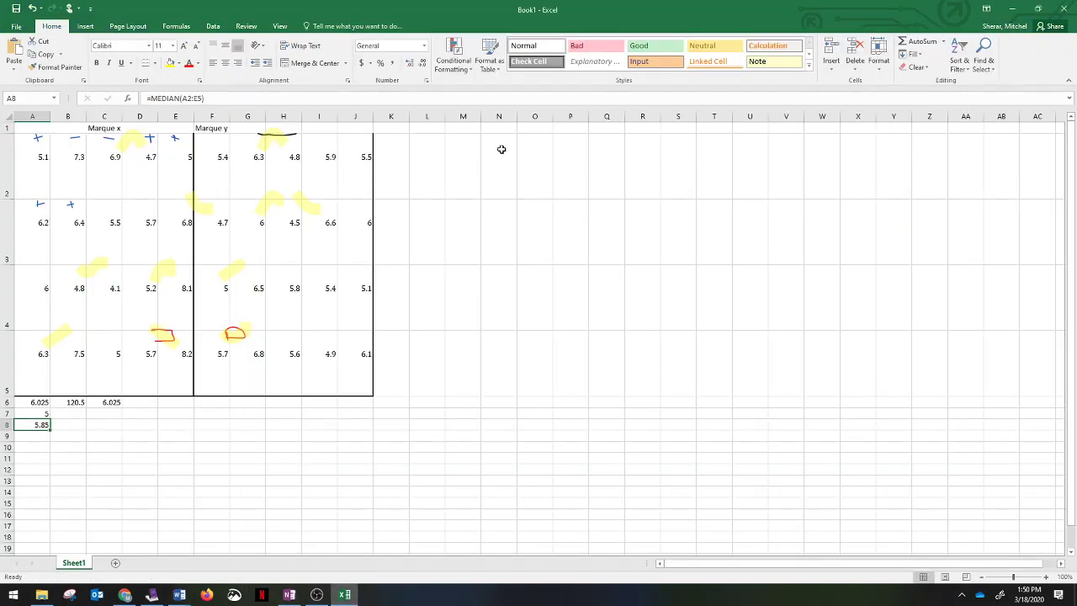
pyautogui.click(462, 165)
pyautogui.scroll(-3, 50, 337)
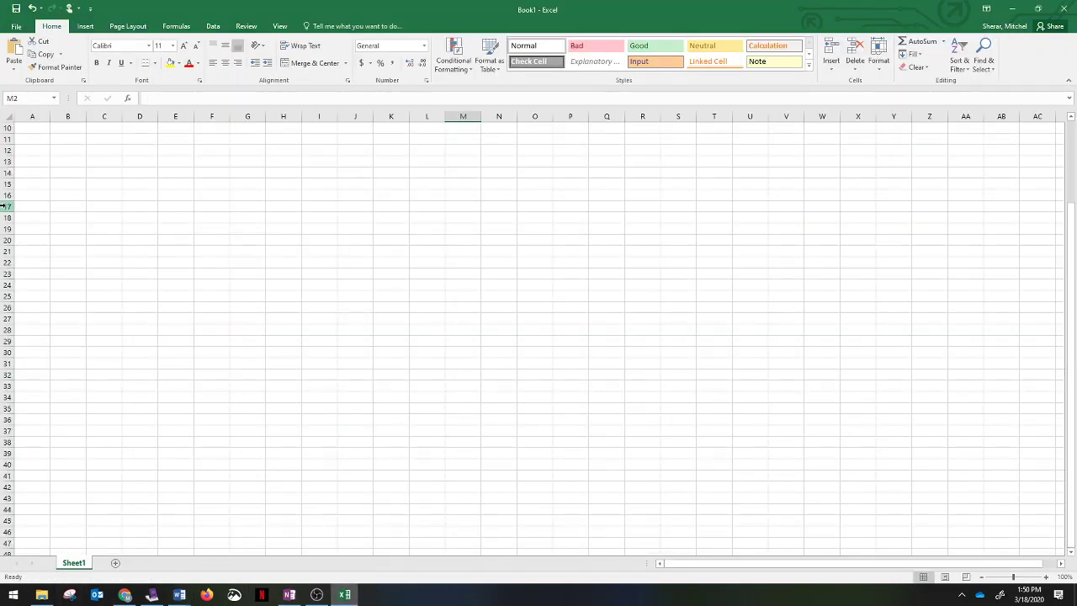
pyautogui.hotkey('ctrl', 'n')
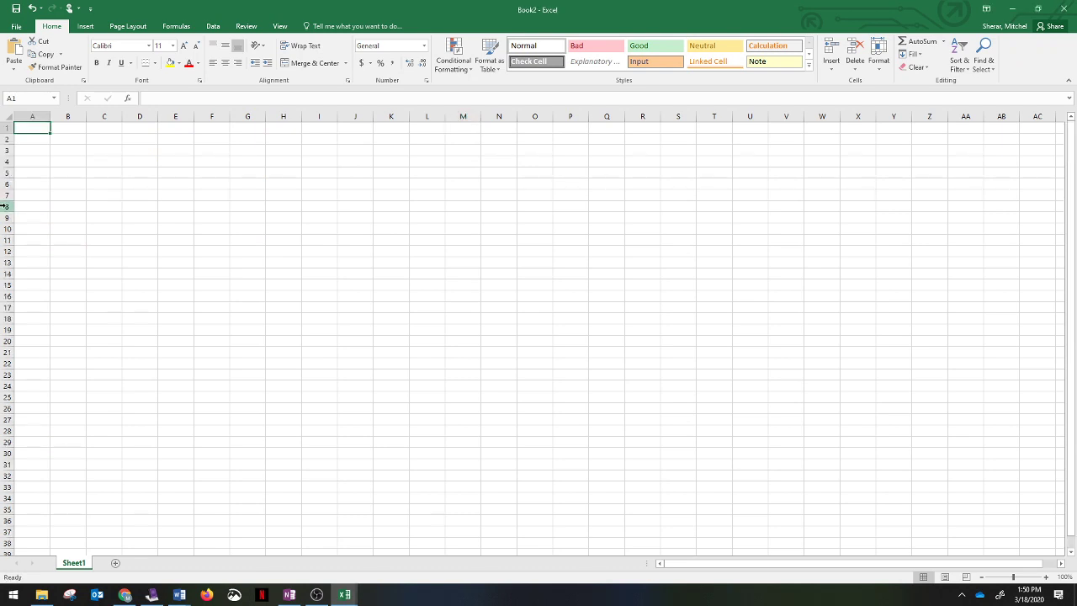
pyautogui.hotkey('ctrl', 'v')
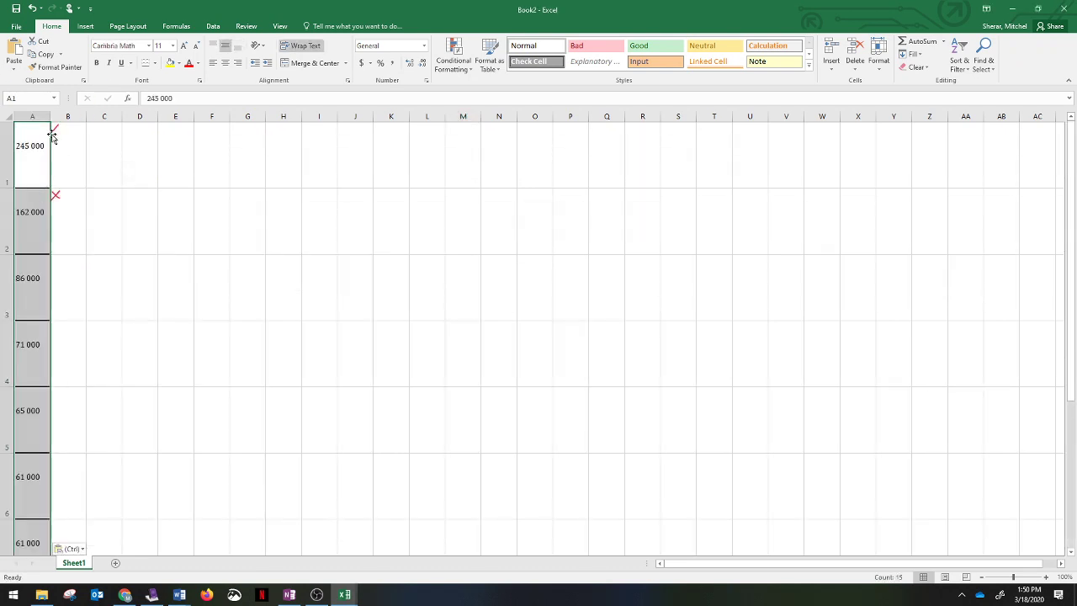
pyautogui.moveTo(51, 116); pyautogui.dragTo(109, 119)
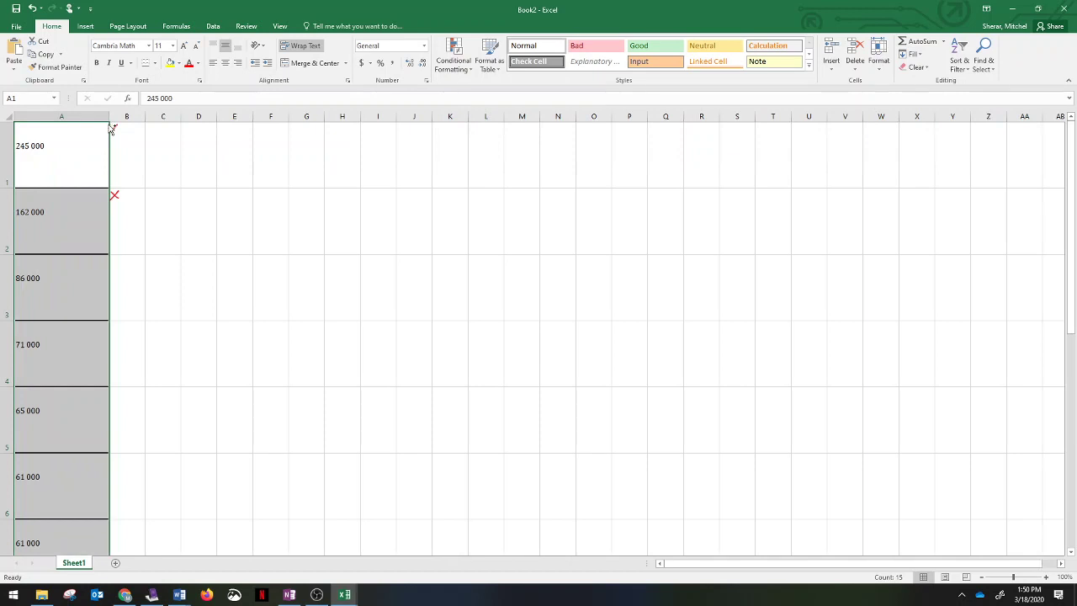
# Enter =average(a1:a15) in cell A16 below the salaries and review the formula and its source values.
pyautogui.scroll(-3, 66, 280)
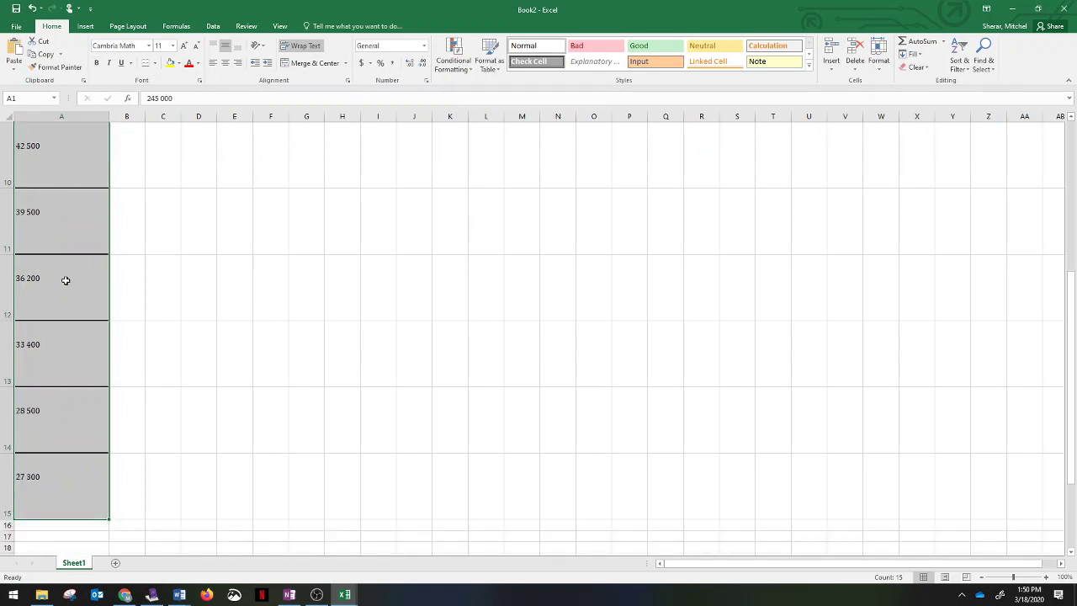
pyautogui.scroll(-2, 66, 280)
pyautogui.scroll(3, 43, 257)
pyautogui.scroll(-3, 73, 409)
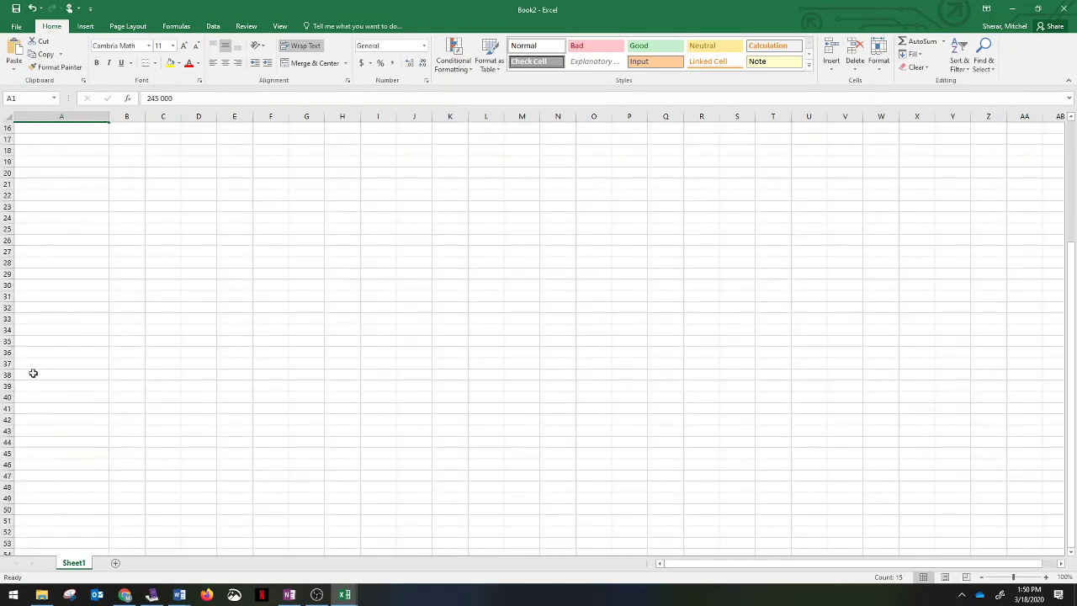
pyautogui.scroll(2, 33, 328)
pyautogui.click(43, 336)
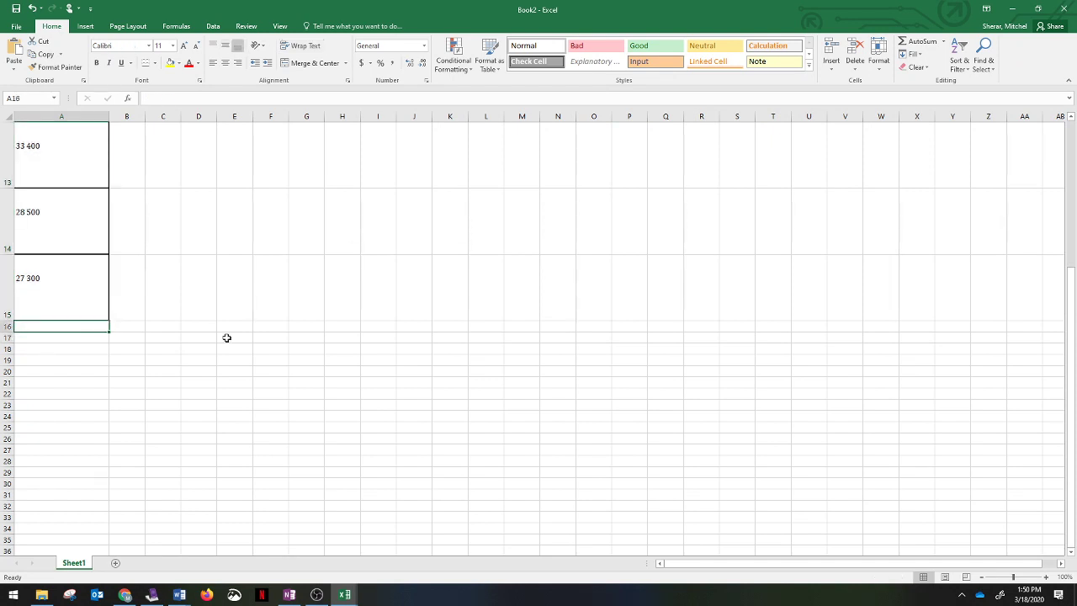
pyautogui.write('=average(')
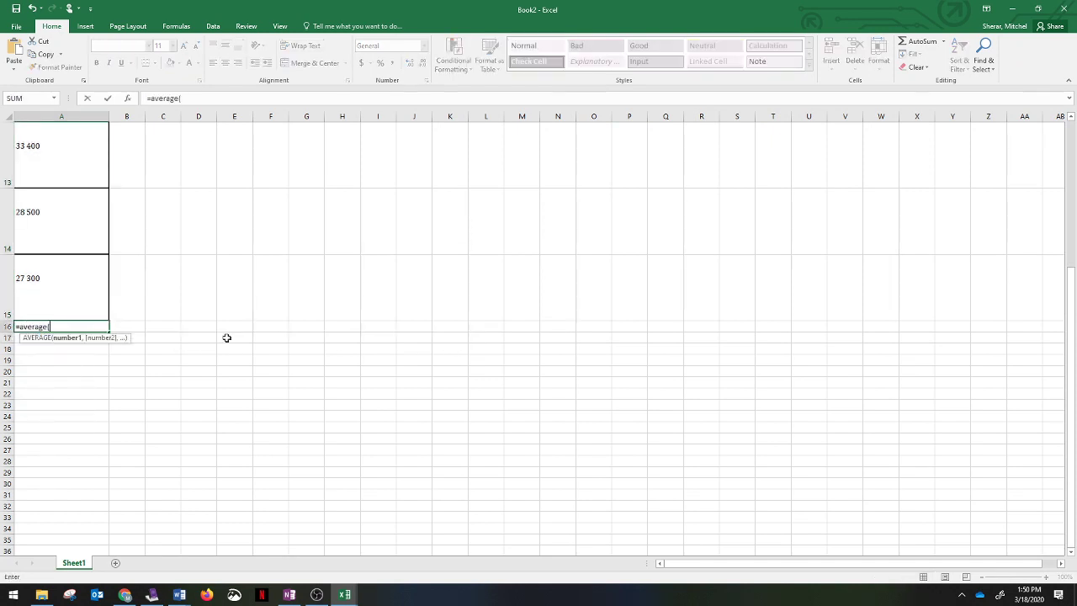
pyautogui.write('a1:a15)')
pyautogui.press('Return')
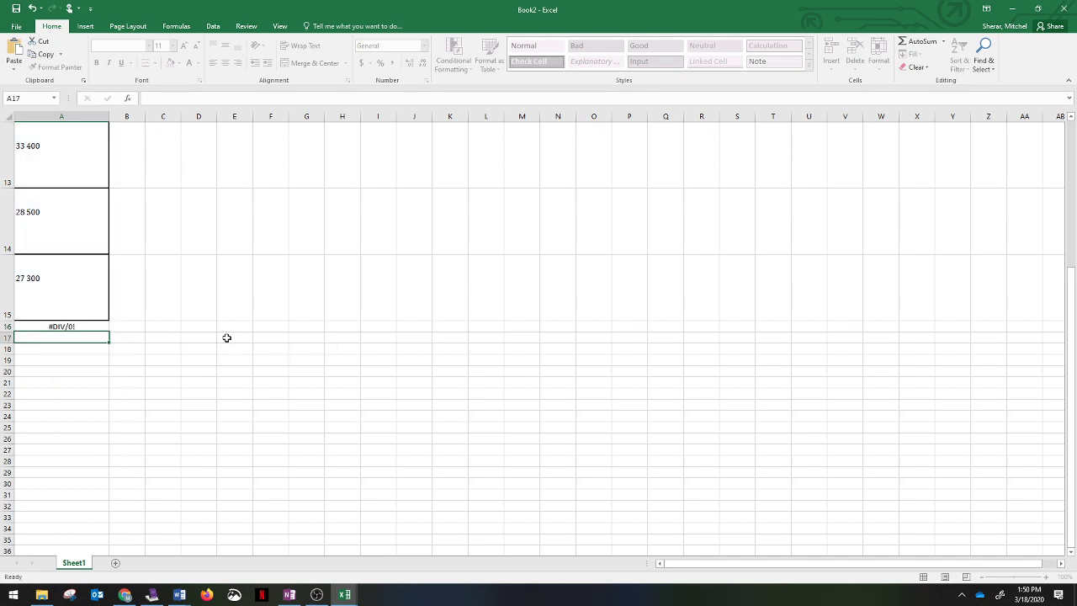
pyautogui.press('Up')
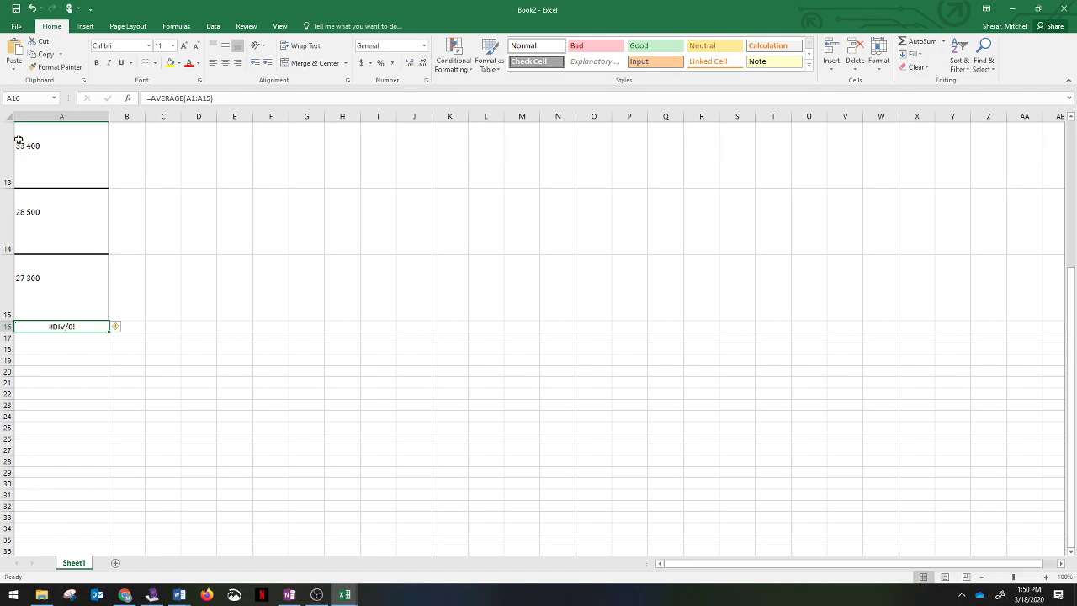
pyautogui.scroll(4, 135, 253)
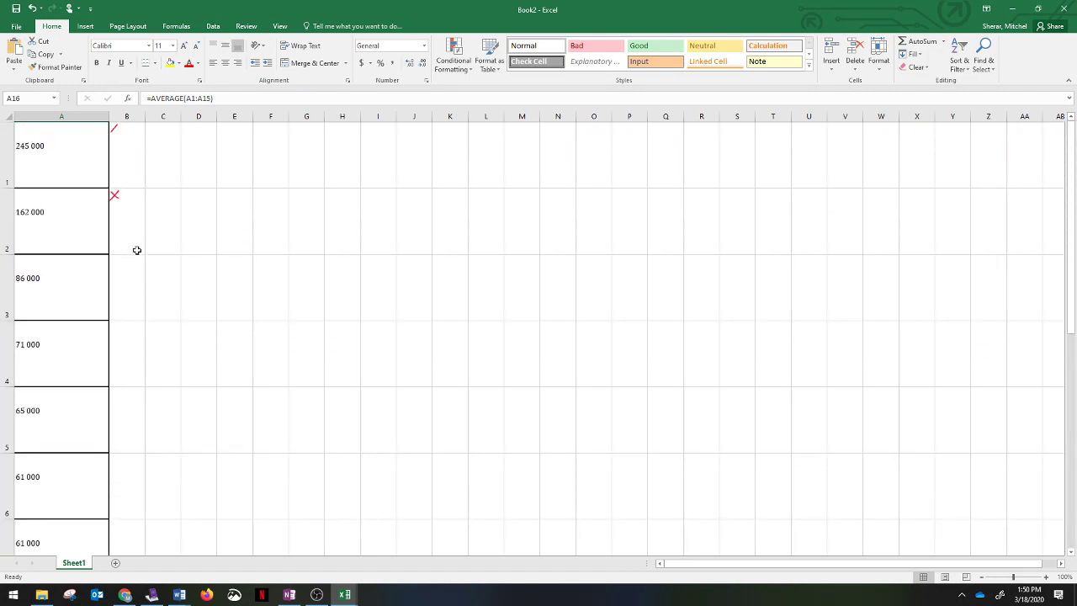
pyautogui.scroll(-6, 136, 250)
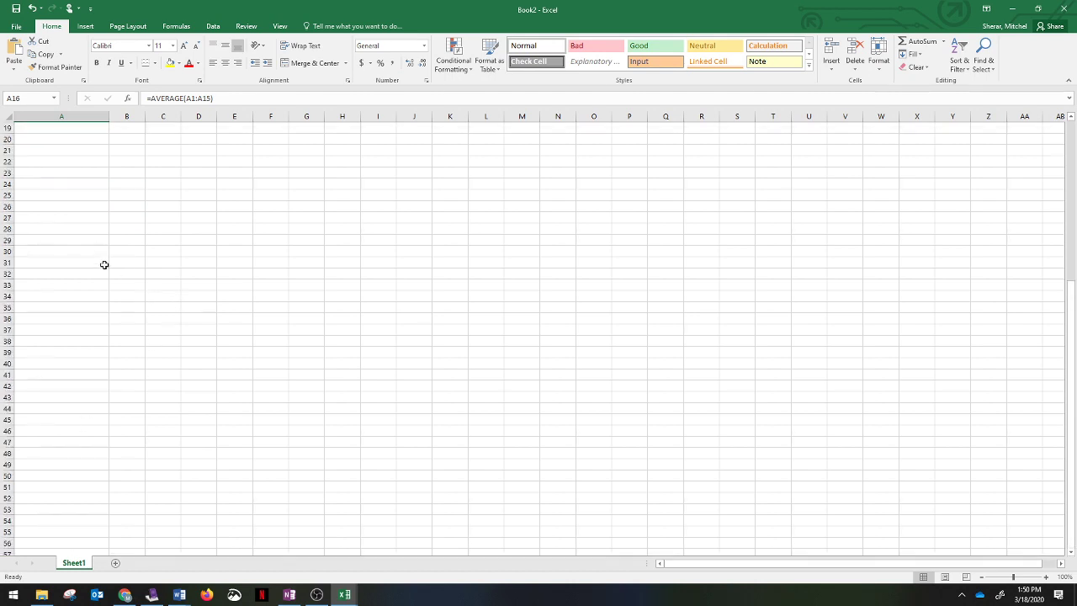
# Rebuild the AVERAGE formula in cell A16 with its argument covering the salaries in A1:A15.
pyautogui.click(224, 99)
pyautogui.press('BackSpace')
pyautogui.press('BackSpace')
pyautogui.press('BackSpace')
pyautogui.press('BackSpace')
pyautogui.press('BackSpace')
pyautogui.press('BackSpace')
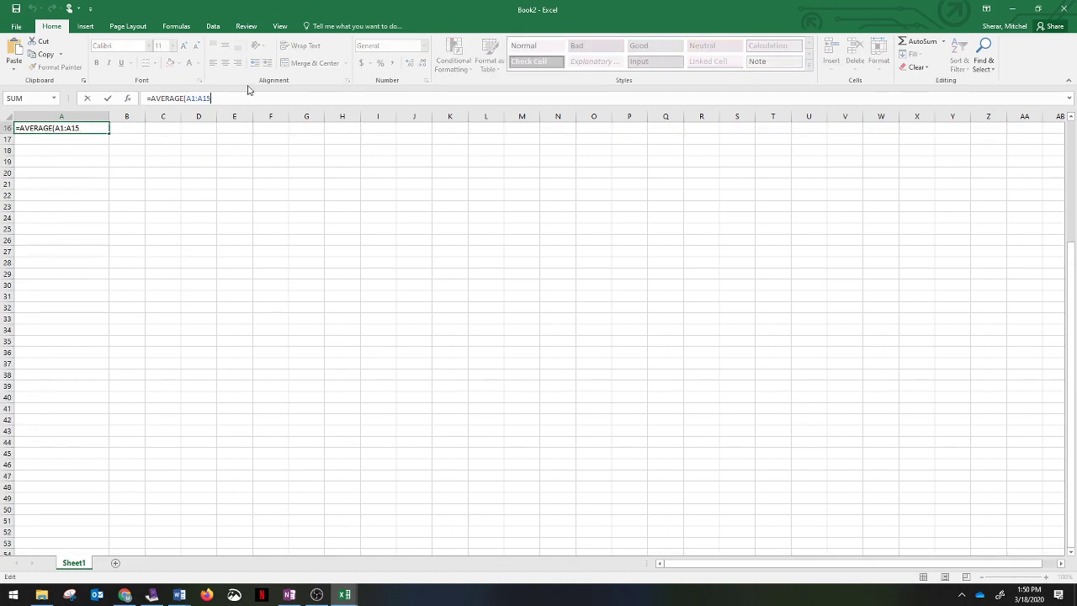
pyautogui.write('1')
pyautogui.press('BackSpace')
pyautogui.press('BackSpace')
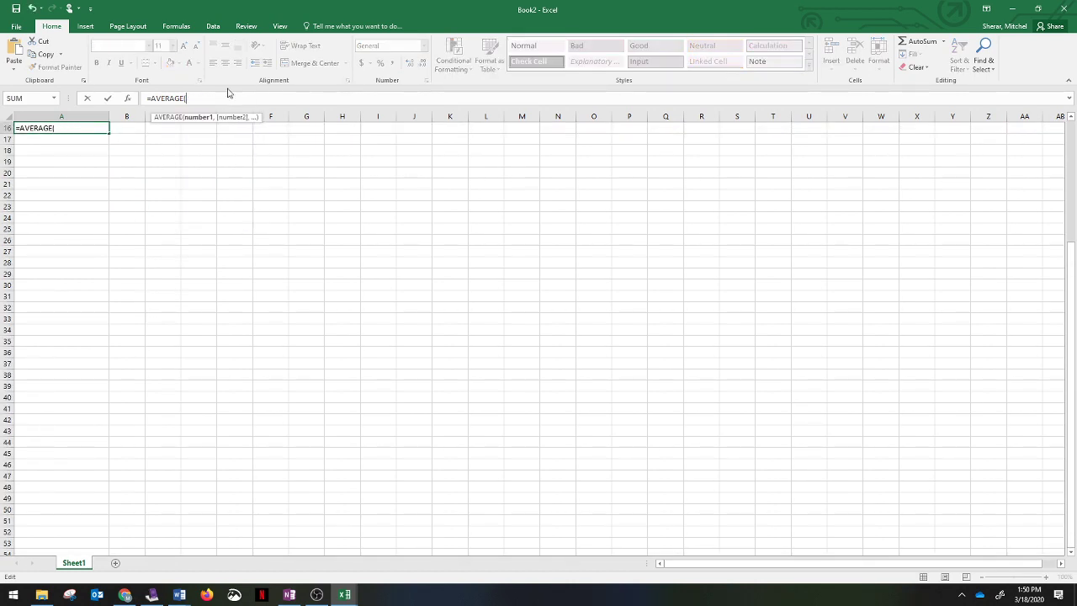
pyautogui.scroll(3, 88, 223)
pyautogui.scroll(3, 89, 223)
pyautogui.click(68, 156)
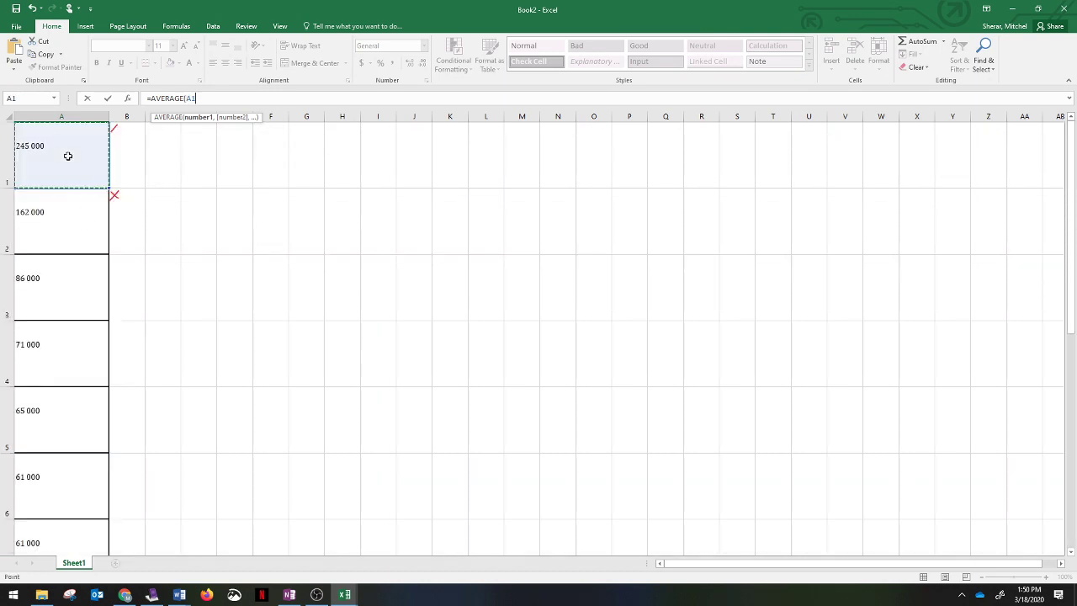
pyautogui.scroll(-5, 53, 387)
pyautogui.scroll(3, 48, 356)
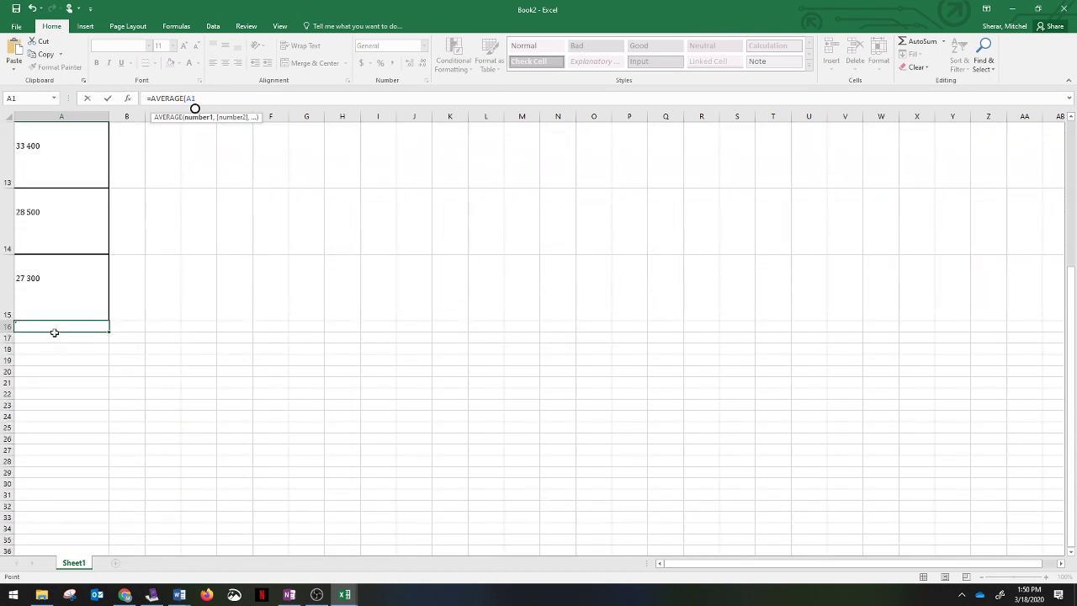
pyautogui.click(63, 471)
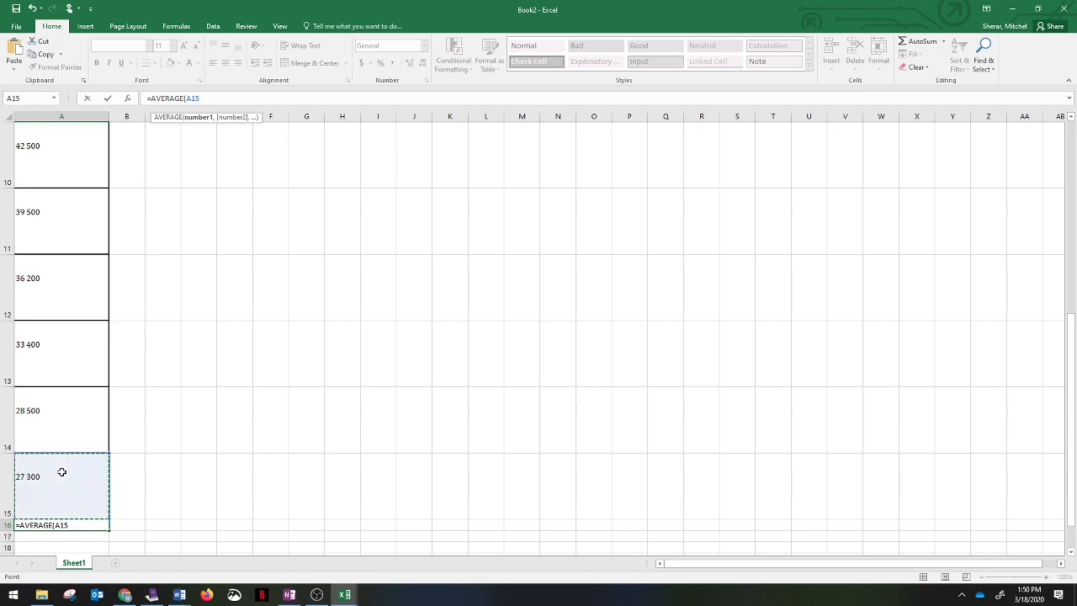
pyautogui.scroll(3, 62, 472)
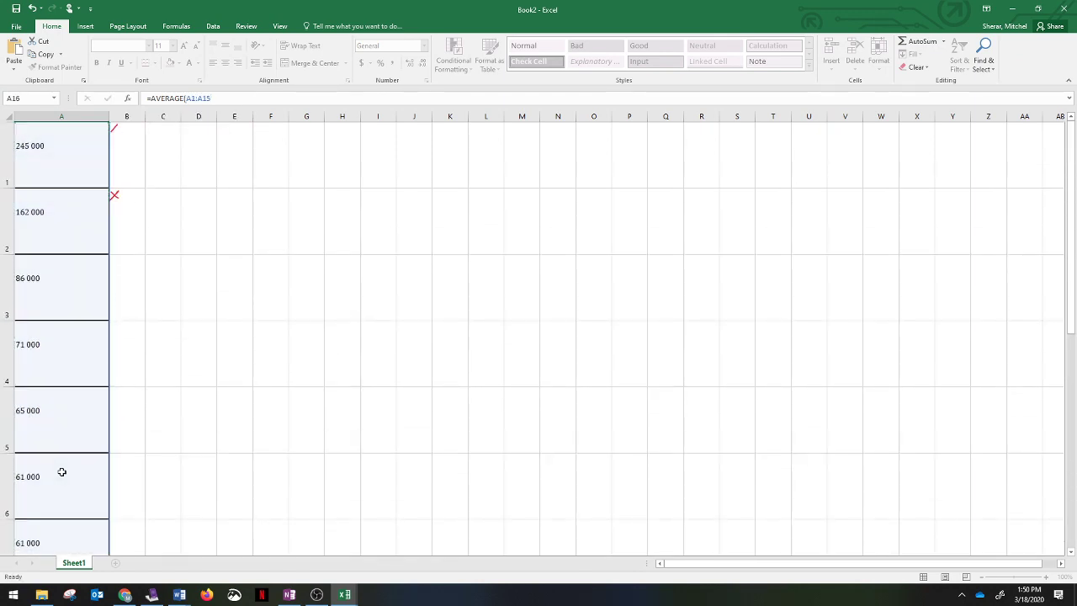
pyautogui.press('Return')
pyautogui.click(90, 525)
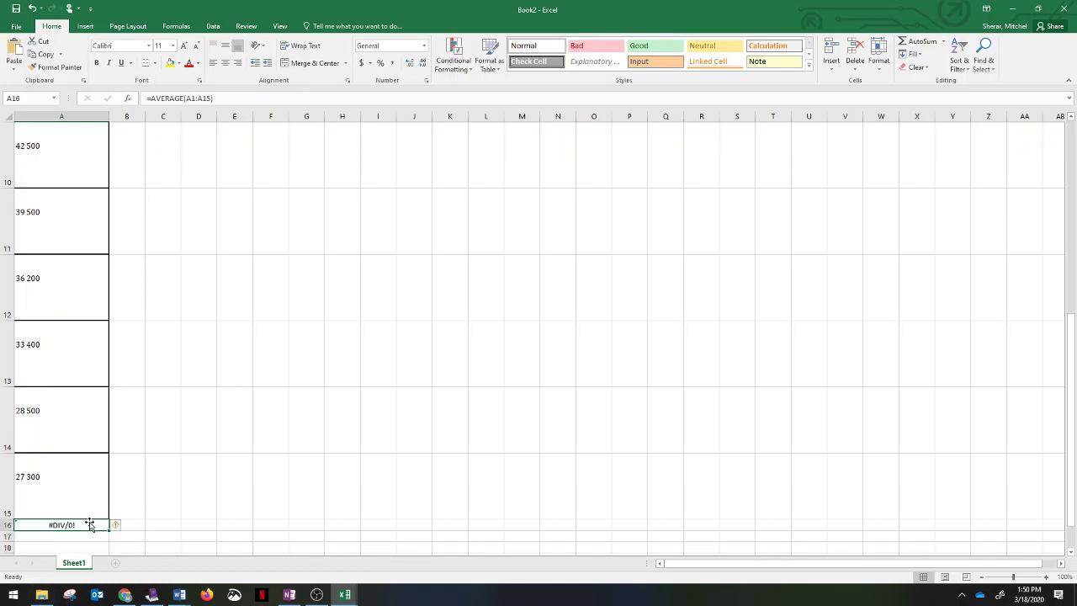
# Clear A16, try entering =AVERAGE(A1:A15) from scratch, and delete the formula.
pyautogui.press('Delete')
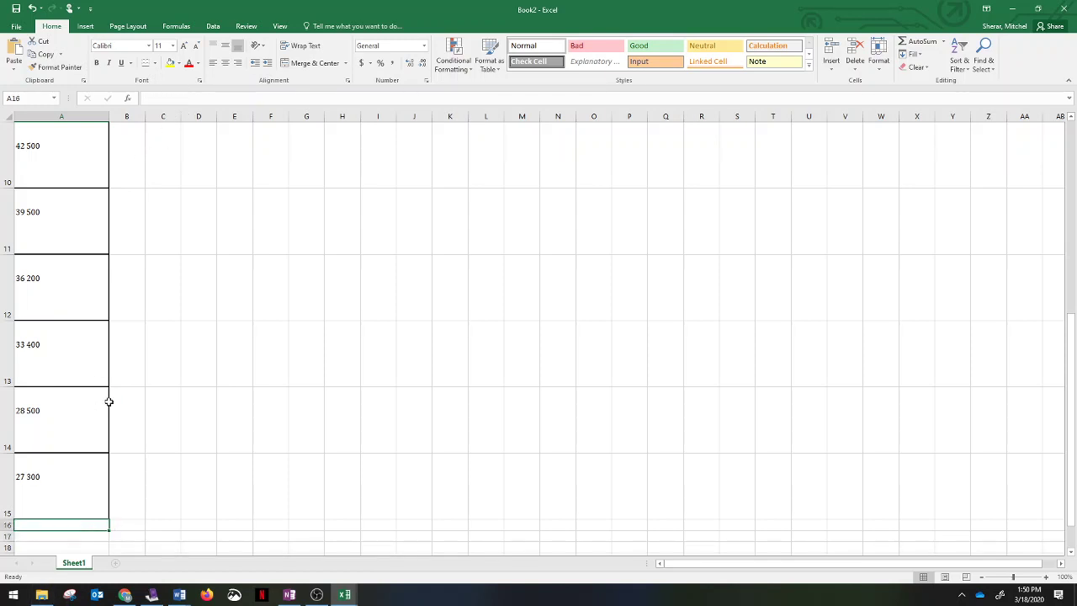
pyautogui.write('=AVERAGE')
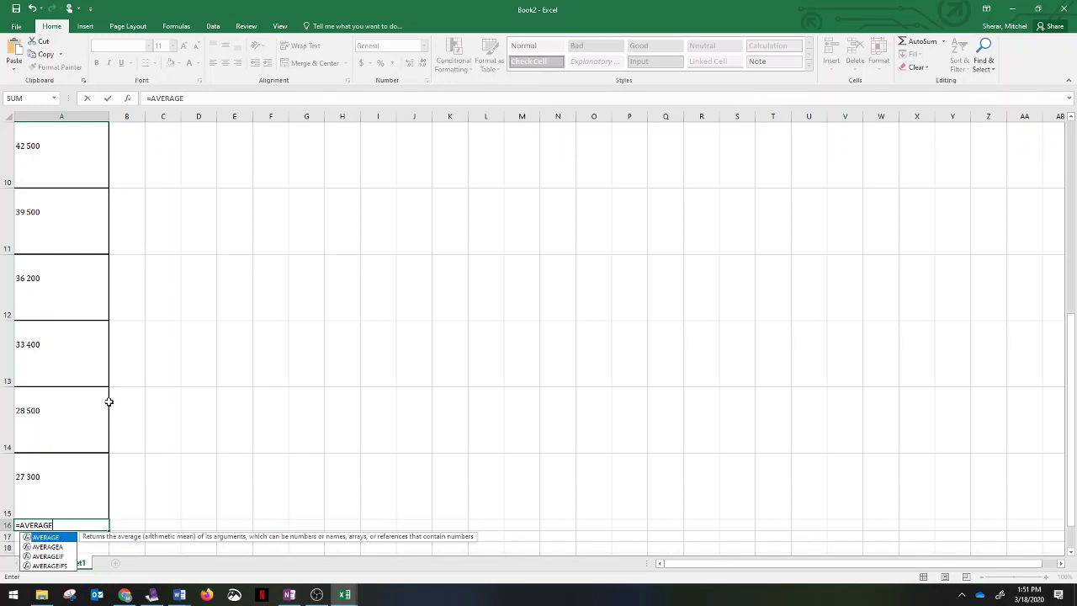
pyautogui.press('Tab')
pyautogui.write('A1')
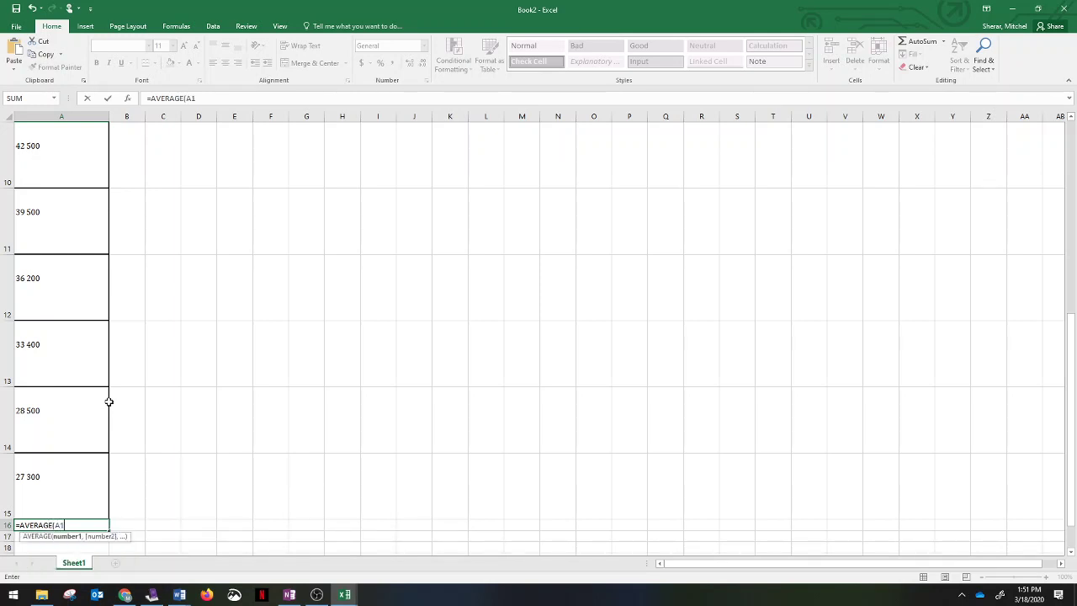
pyautogui.write(':A15)')
pyautogui.press('Return')
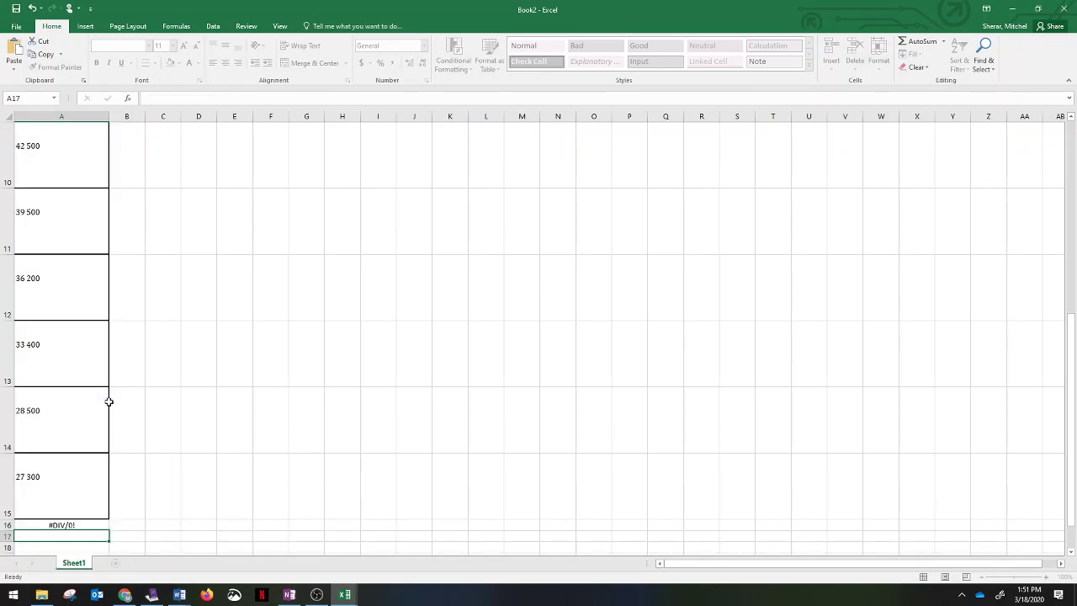
pyautogui.press('Up')
pyautogui.press('Delete')
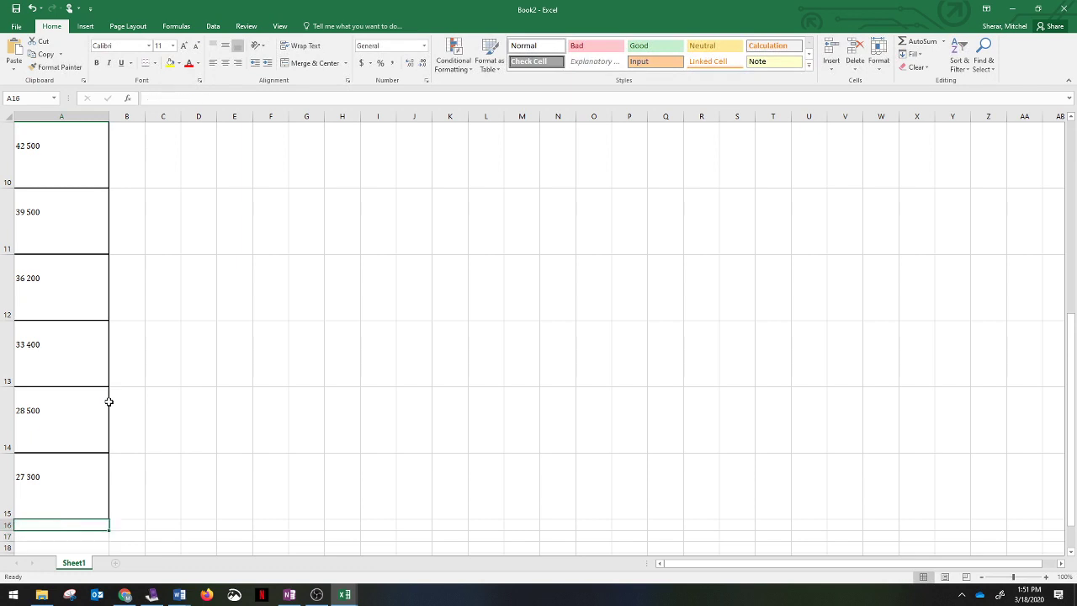
pyautogui.write('=MEAN')
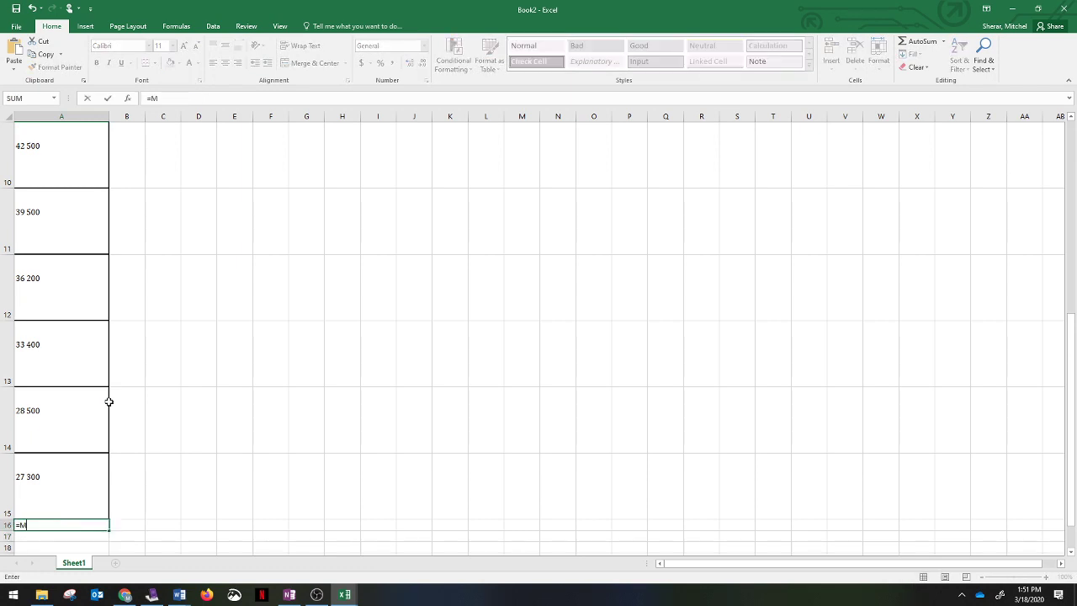
pyautogui.press('BackSpace')
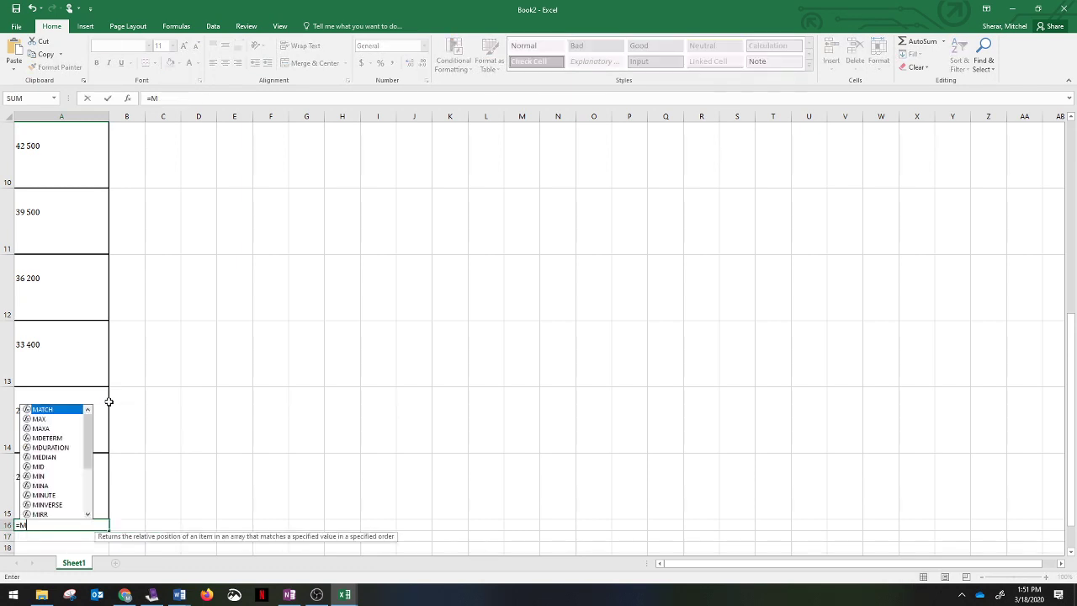
pyautogui.press('Escape')
pyautogui.press('Escape')
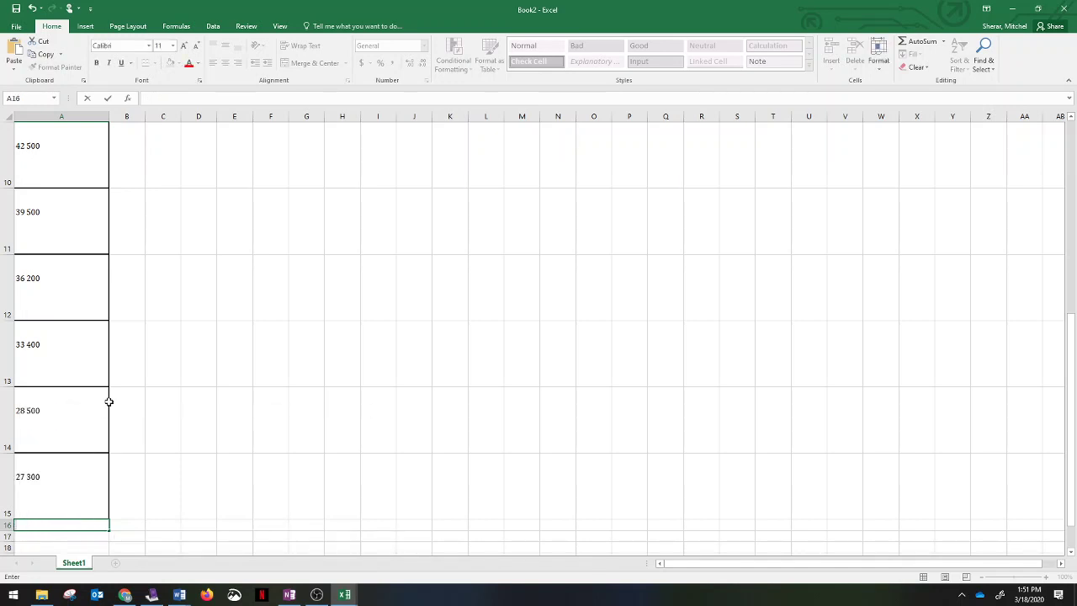
# Enter =MODE(A1:A15) in cell A16 below the salaries.
pyautogui.write('=MODE')
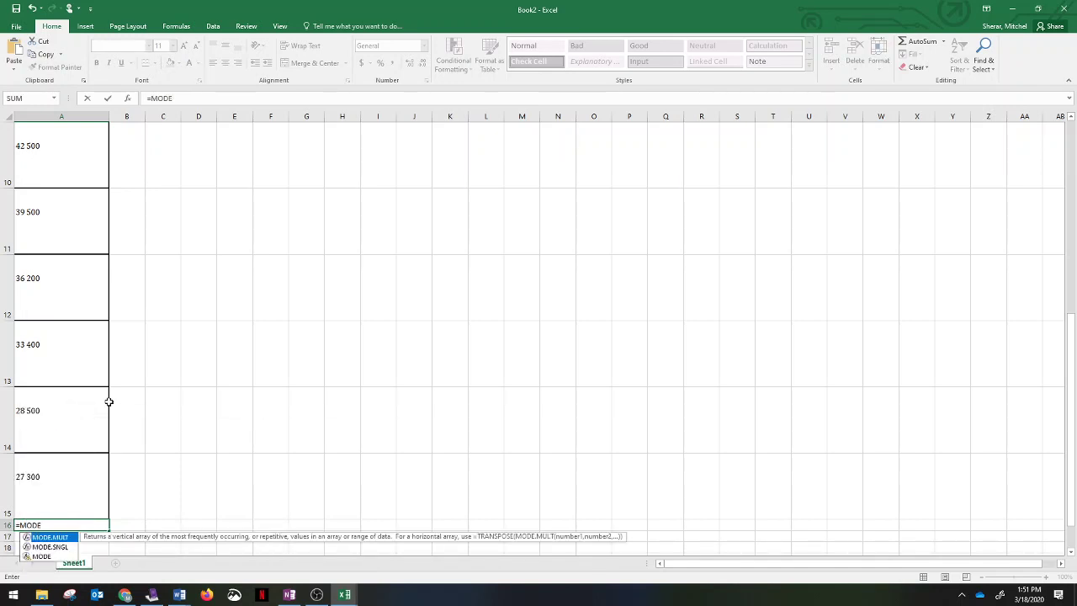
pyautogui.press('Down')
pyautogui.press('Down')
pyautogui.write(')A1')
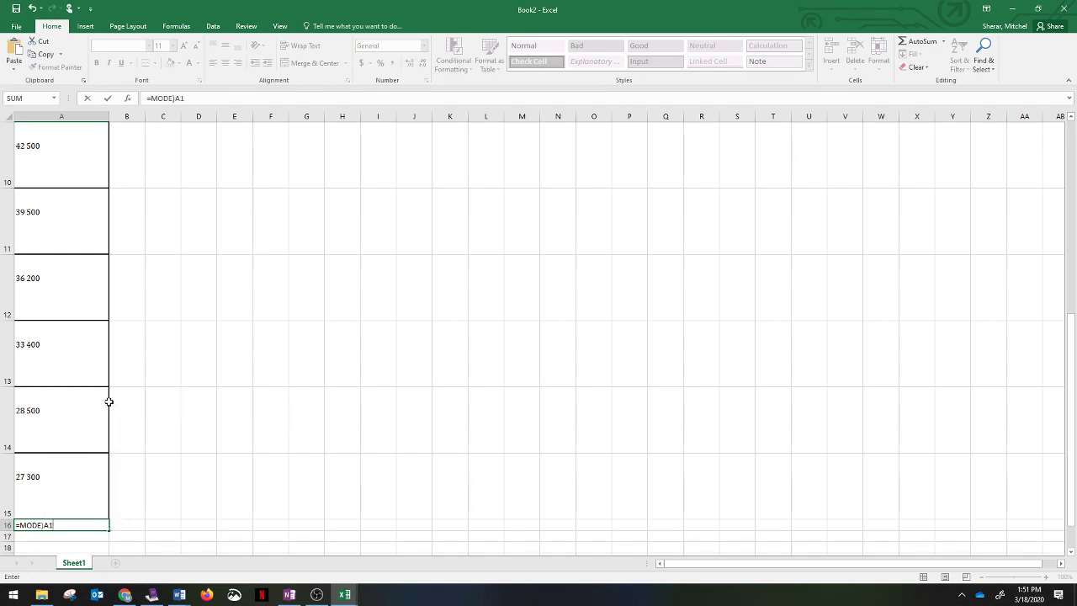
pyautogui.press('BackSpace')
pyautogui.press('BackSpace')
pyautogui.press('BackSpace')
pyautogui.write('(')
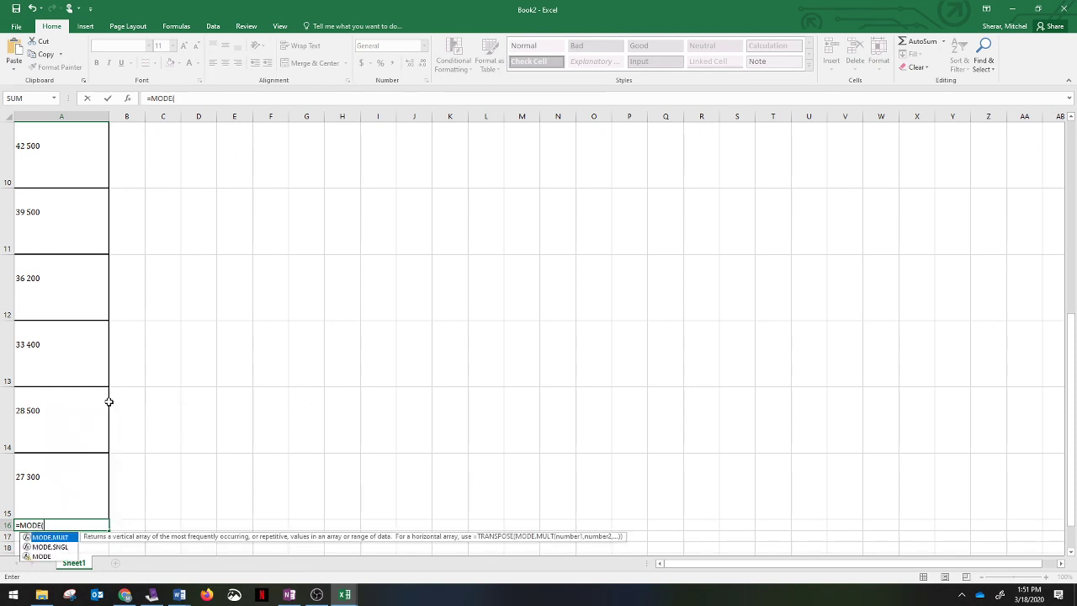
pyautogui.write('A1:A15)')
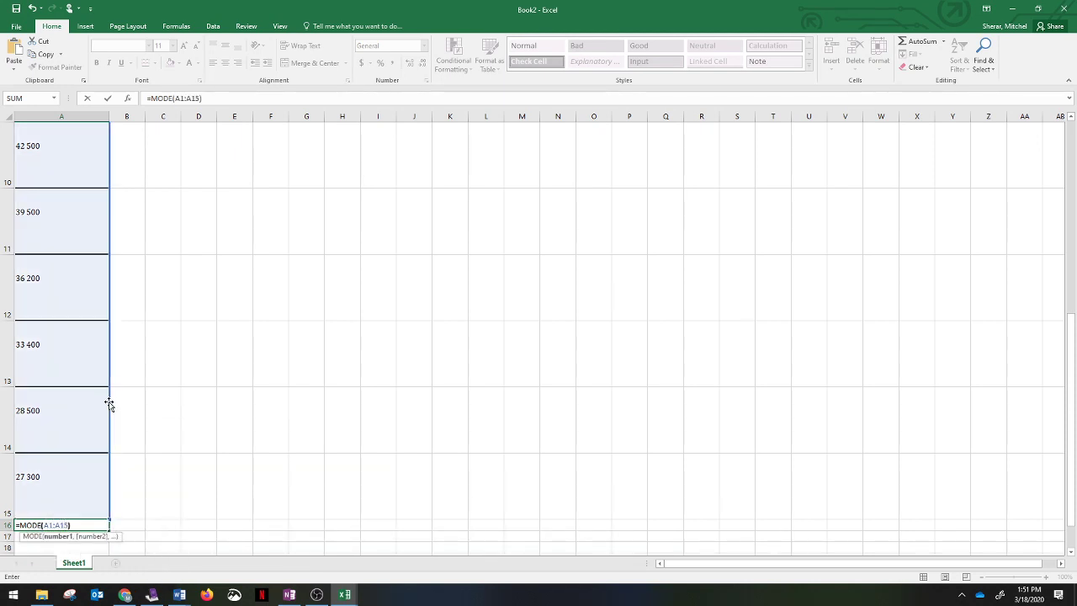
pyautogui.press('Return')
pyautogui.press('Up')
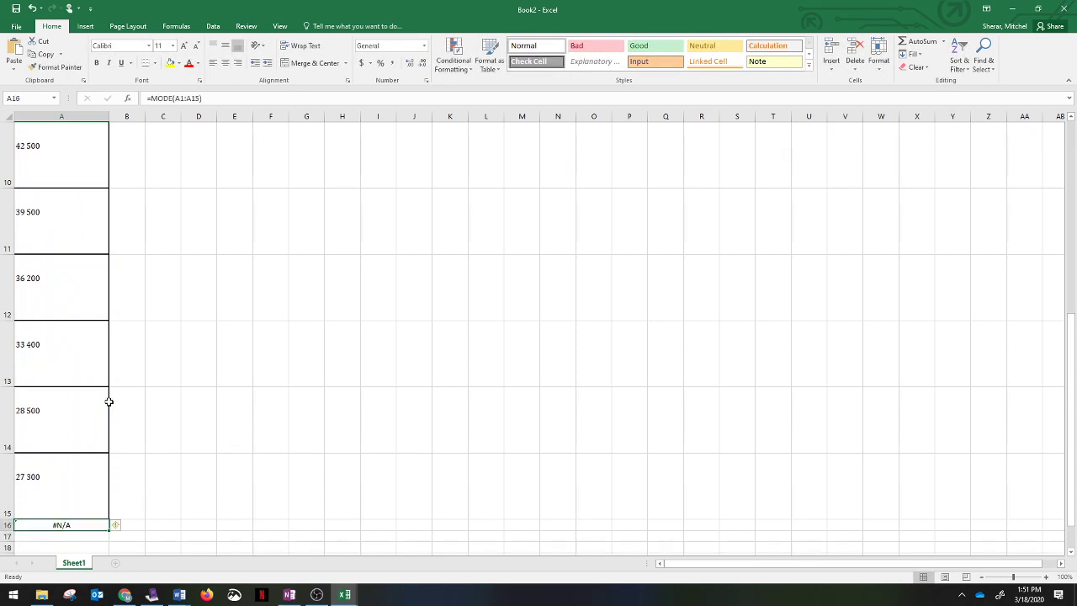
# Examine the pasted salaries in column A one by one, from A1 down to A10.
pyautogui.scroll(3, 109, 401)
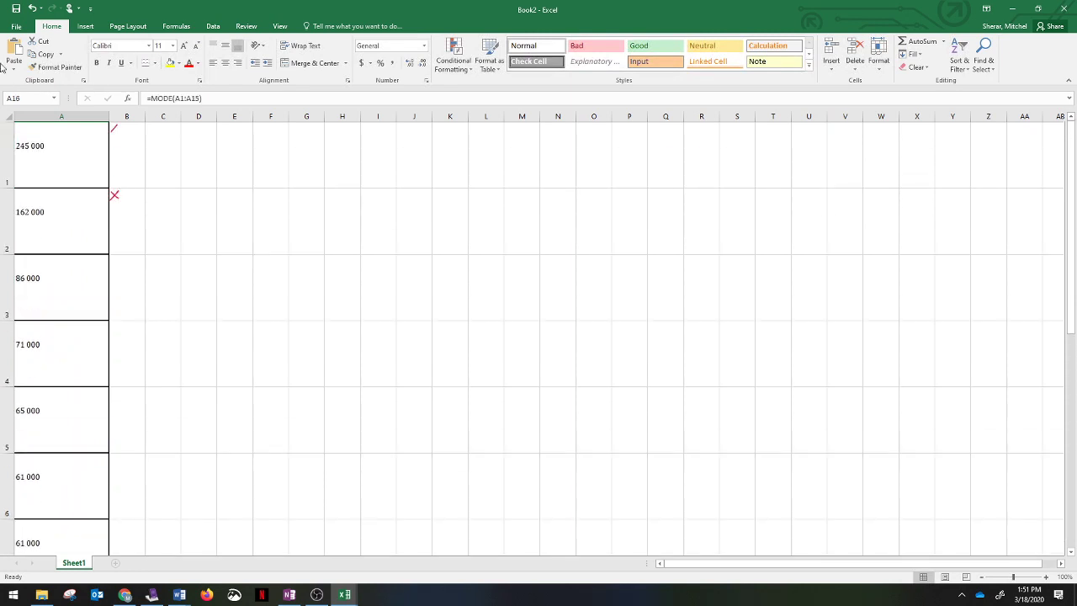
pyautogui.click(69, 157)
pyautogui.press('Down')
pyautogui.press('Down')
pyautogui.press('Down')
pyautogui.press('Down')
pyautogui.press('Down')
pyautogui.press('Down')
pyautogui.press('Down')
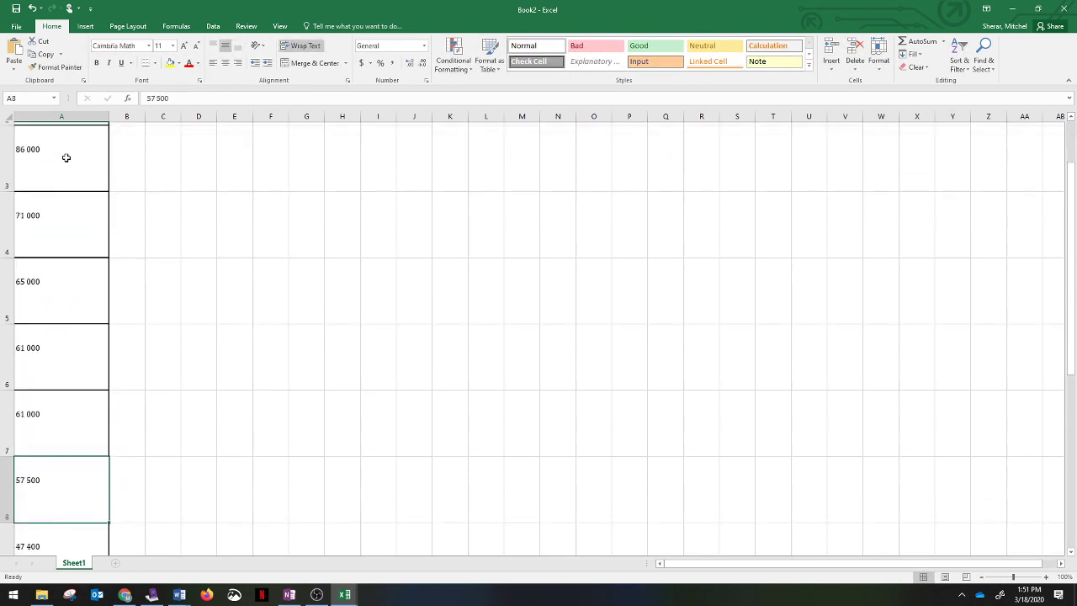
pyautogui.press('Down')
pyautogui.press('Down')
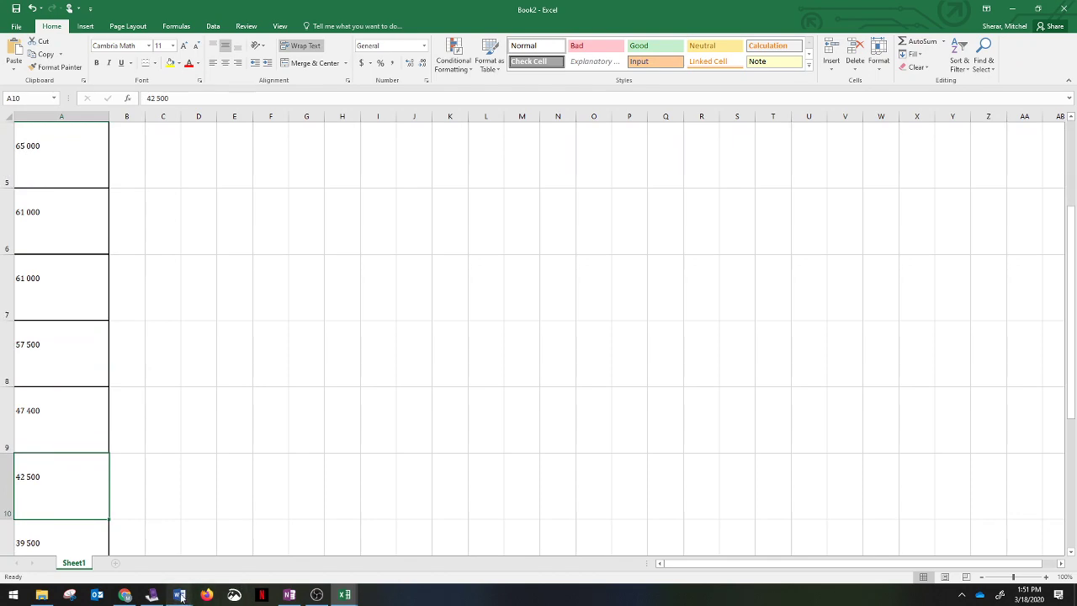
# Switch to the Word lesson, erase all red ink marks on the three company salary columns, and leave inking mode.
pyautogui.moveTo(180, 595)
pyautogui.click(185, 546)
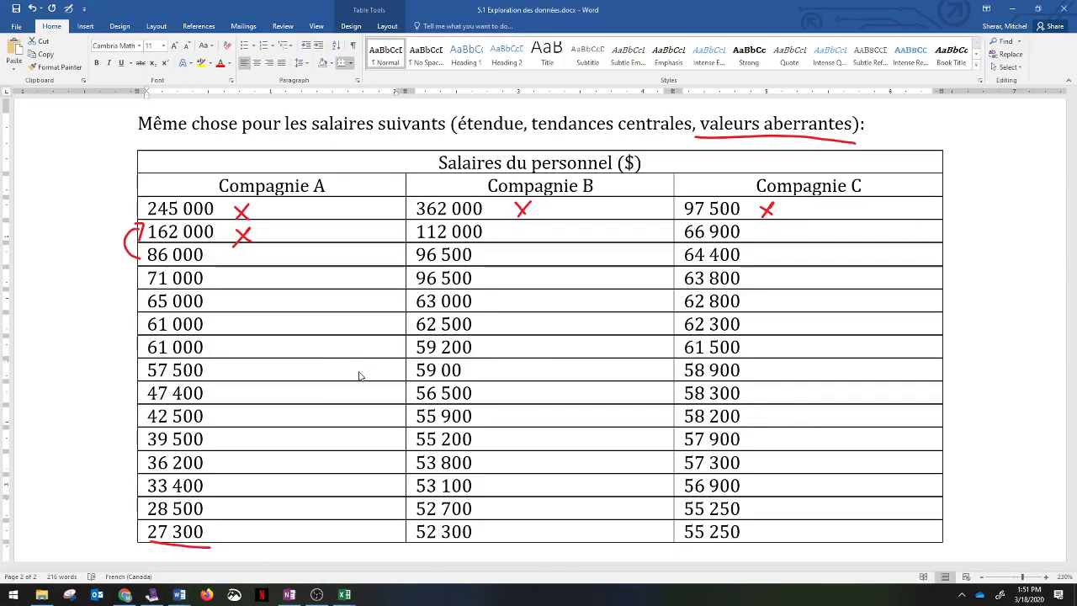
pyautogui.scroll(10, 379, 260)
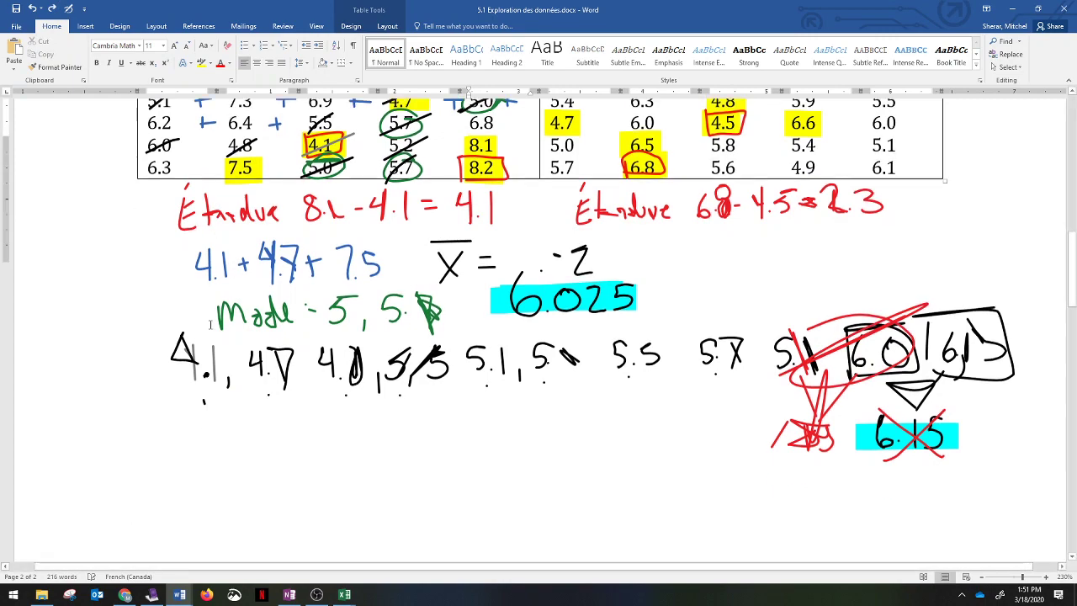
pyautogui.scroll(-10, 210, 324)
pyautogui.scroll(3, 211, 322)
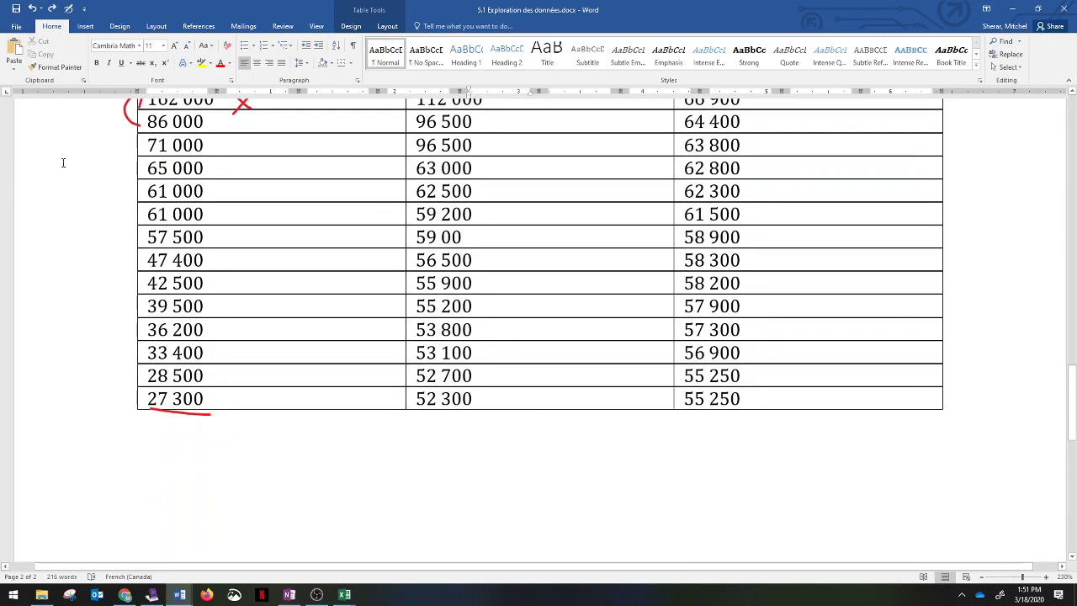
pyautogui.scroll(3, 62, 162)
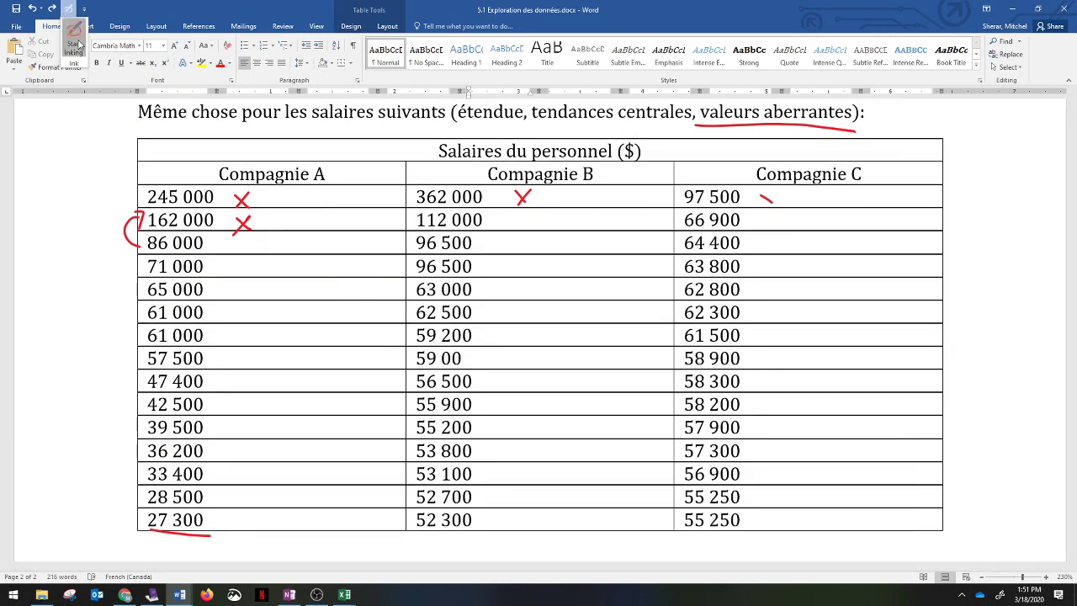
pyautogui.click(76, 42)
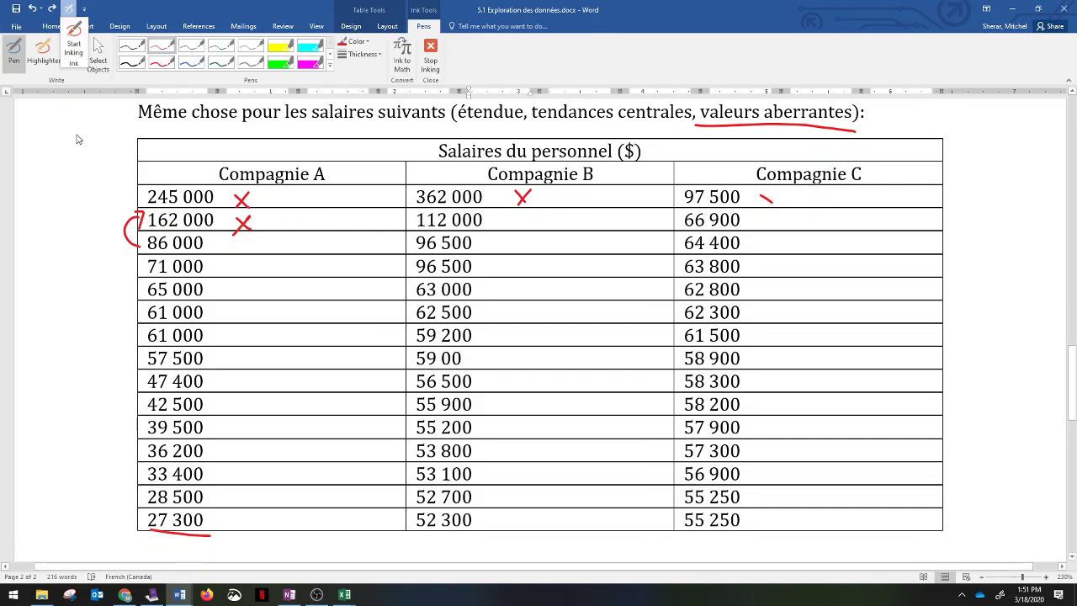
pyautogui.click(74, 52)
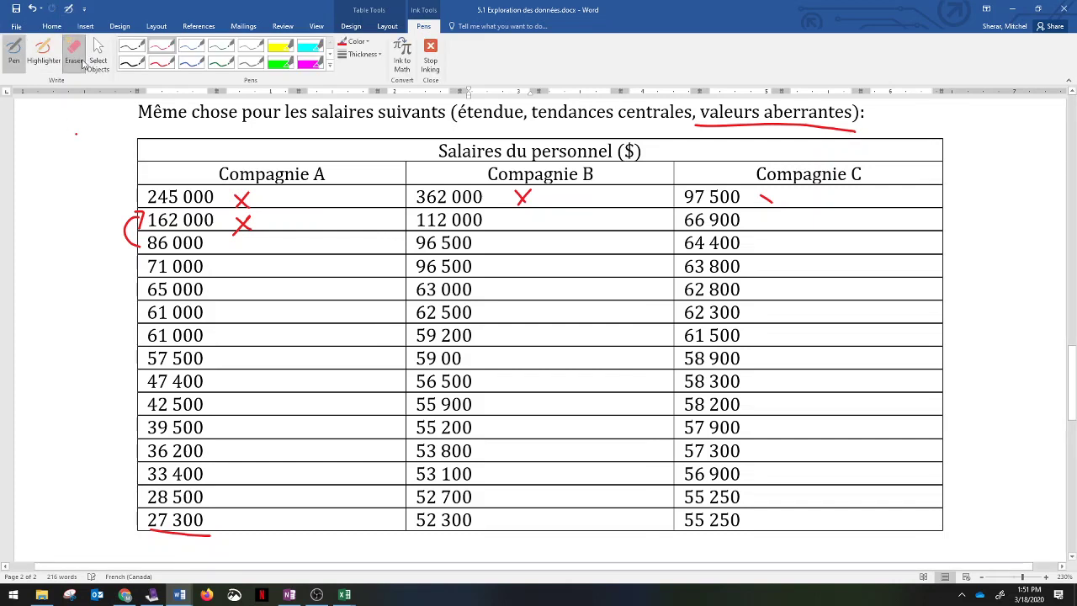
pyautogui.moveTo(227, 224)
pyautogui.mouseDown()
pyautogui.moveTo(248, 253)
pyautogui.moveTo(113, 269)
pyautogui.moveTo(211, 533)
pyautogui.mouseUp()
pyautogui.moveTo(492, 212); pyautogui.dragTo(765, 200)
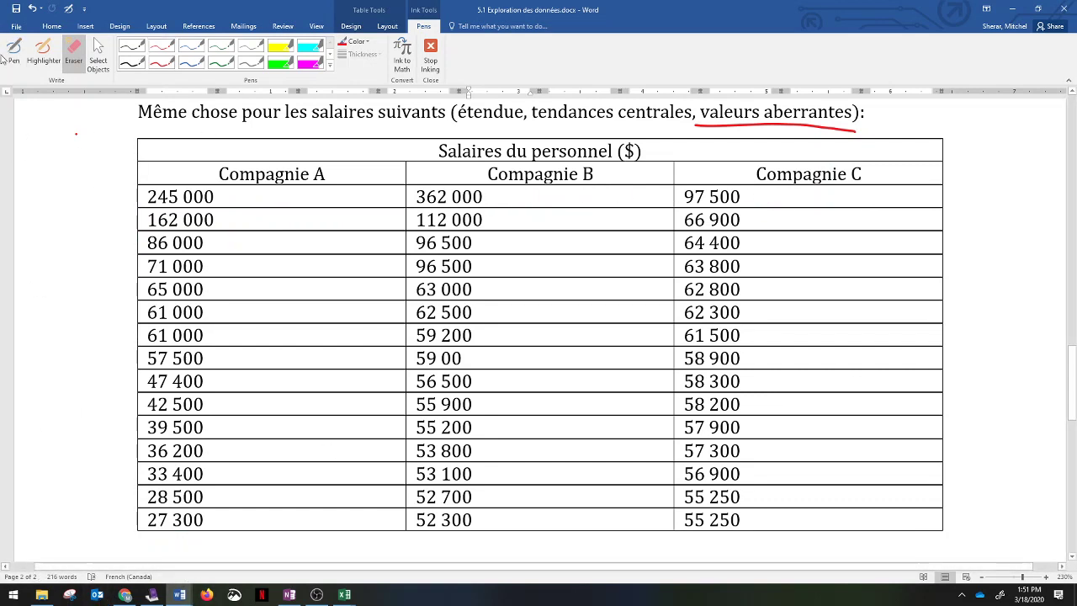
pyautogui.click(51, 27)
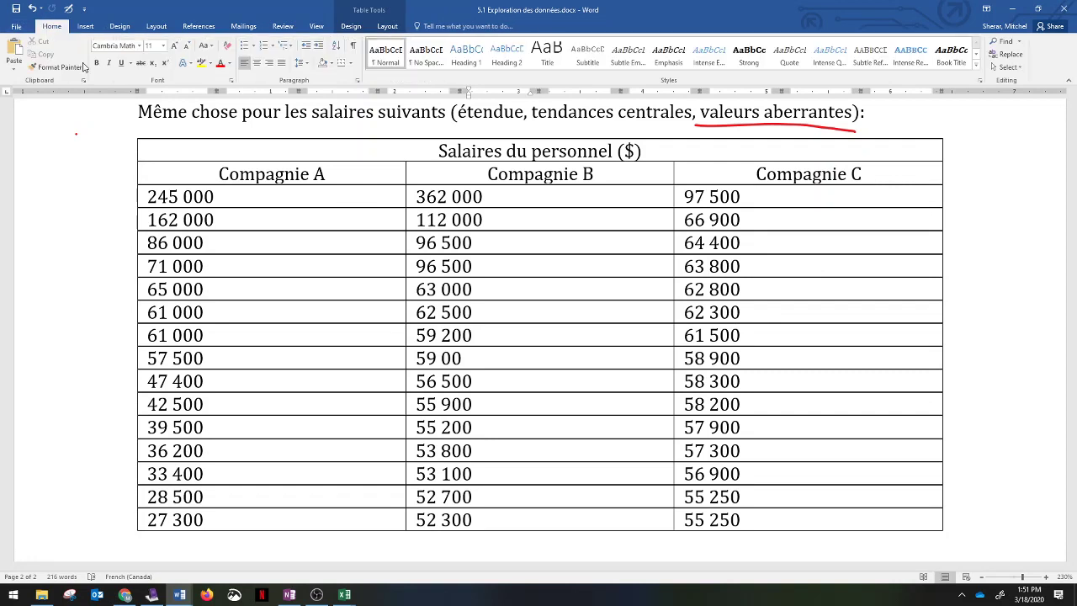
# Copy all the Compagnie A salaries, from 245 000 down to 27 300, from the Word table.
pyautogui.click(144, 197)
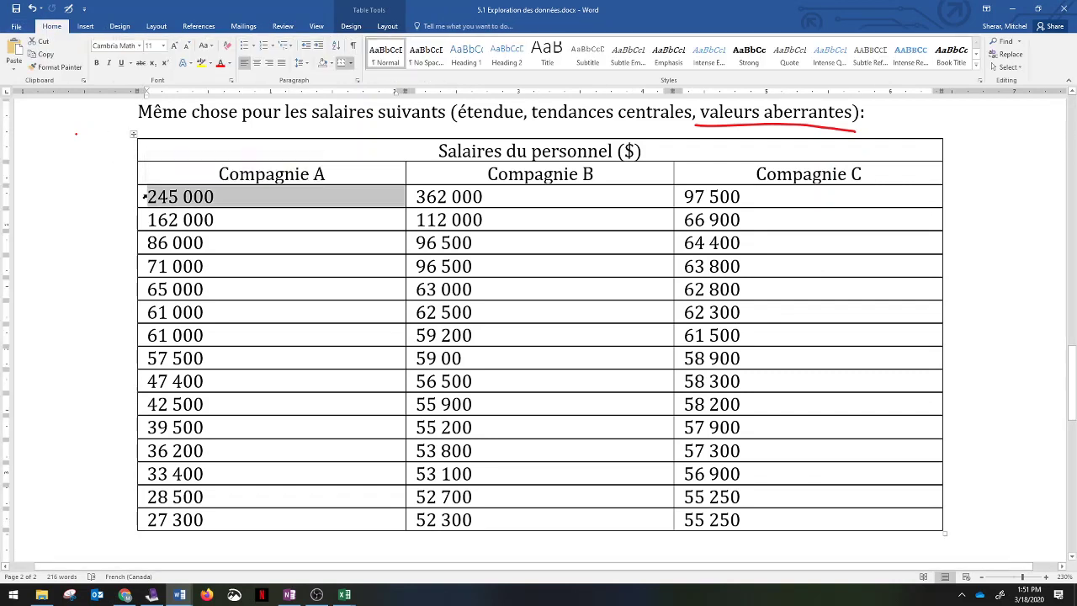
pyautogui.moveTo(144, 197); pyautogui.dragTo(207, 522)
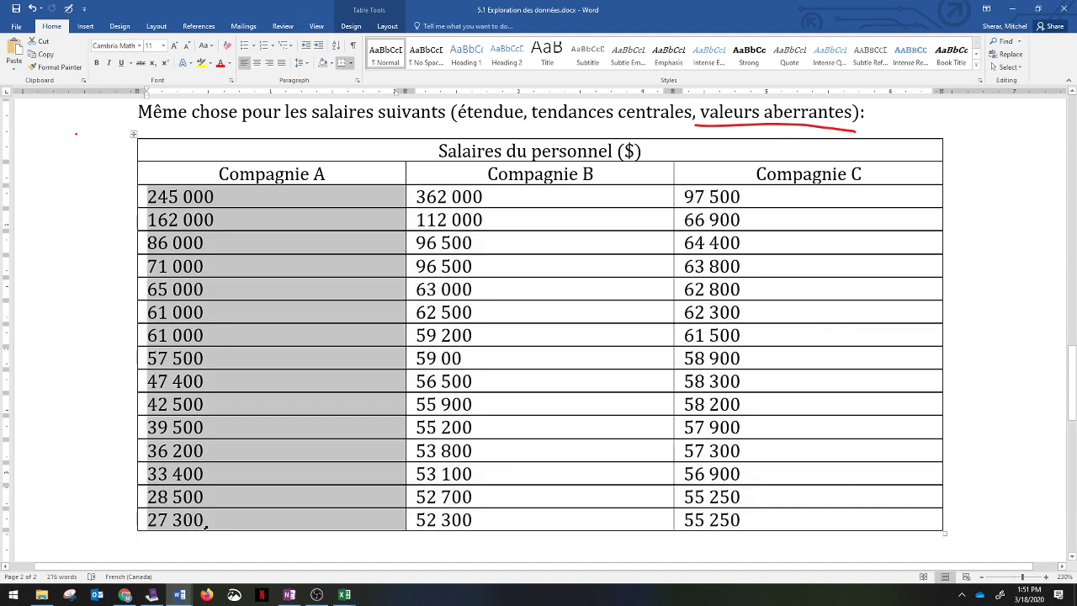
pyautogui.click(207, 519)
pyautogui.hotkey('shift', 'Up')
pyautogui.keyDown('shift'); pyautogui.click(154, 217); pyautogui.keyUp('shift')
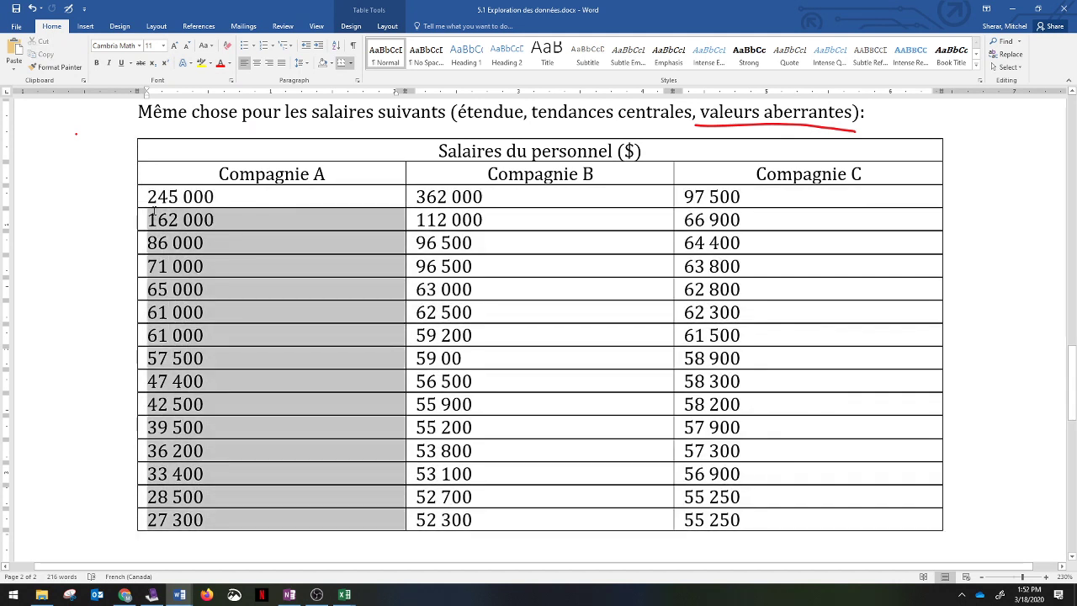
pyautogui.keyDown('shift'); pyautogui.click(152, 200); pyautogui.keyUp('shift')
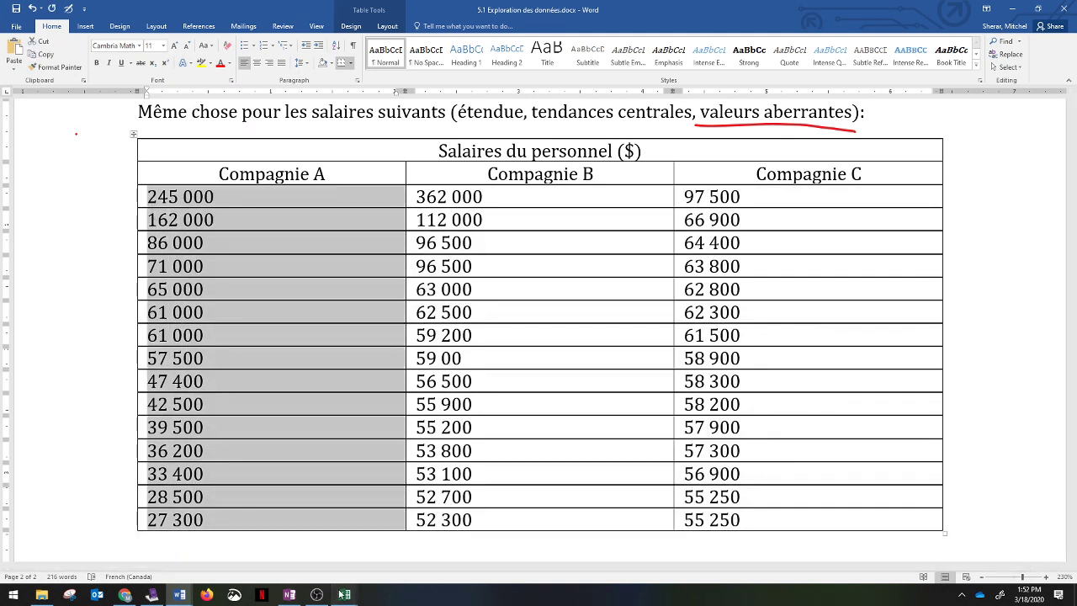
# Switch to the existing Excel workbook and paste the copied salaries starting at cell A10.
pyautogui.click(344, 593)
pyautogui.click(384, 555)
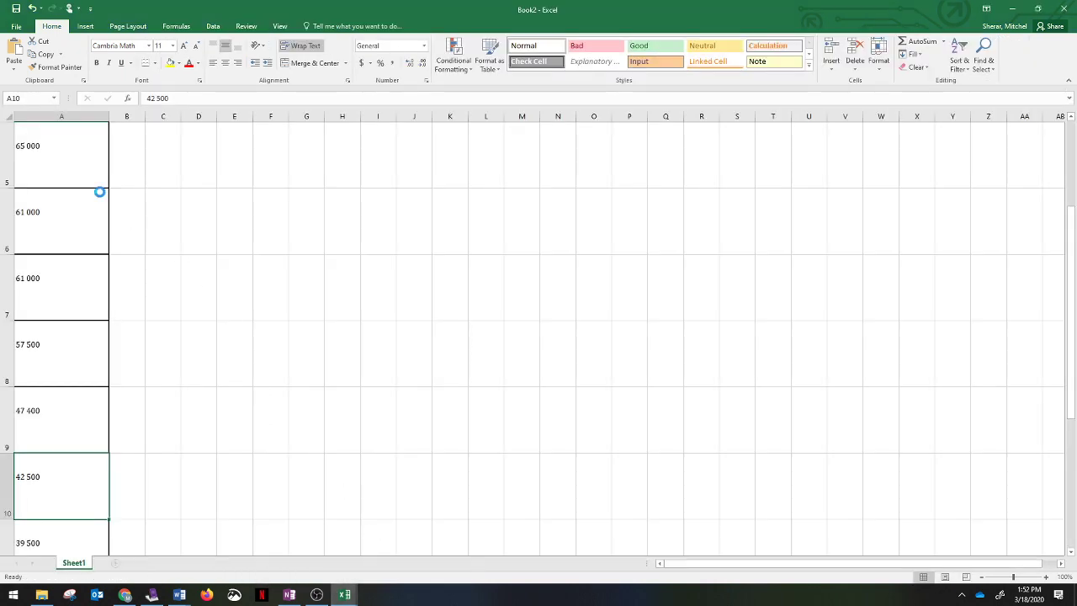
pyautogui.hotkey('ctrl', 'v')
pyautogui.scroll(2, 109, 282)
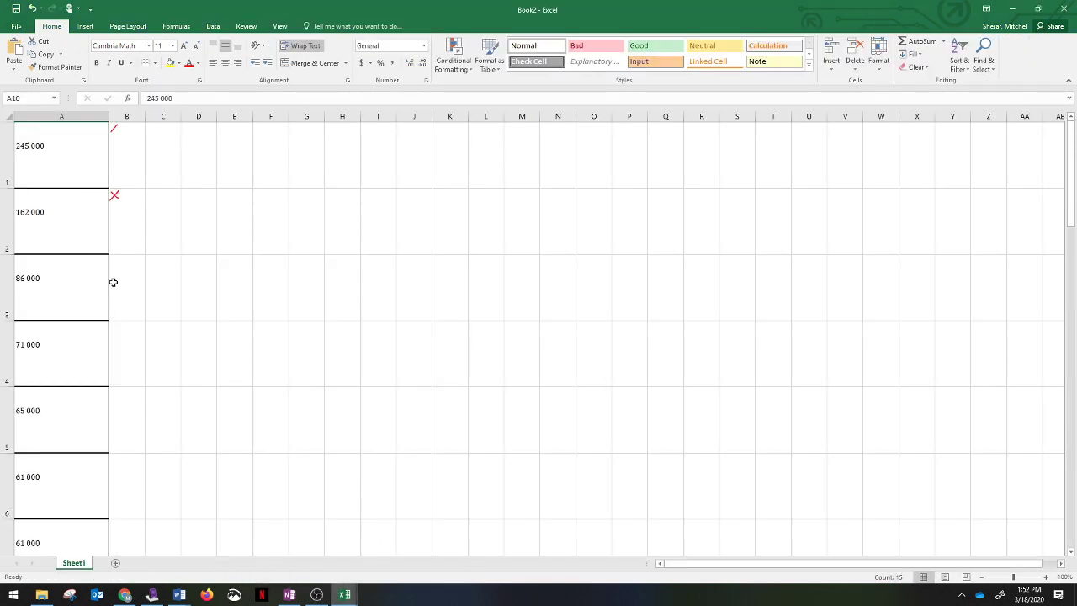
# Clear the contents of the whole column A in this workbook.
pyautogui.scroll(-3, 112, 282)
pyautogui.hotkey('ctrl', 'space')
pyautogui.press('Delete')
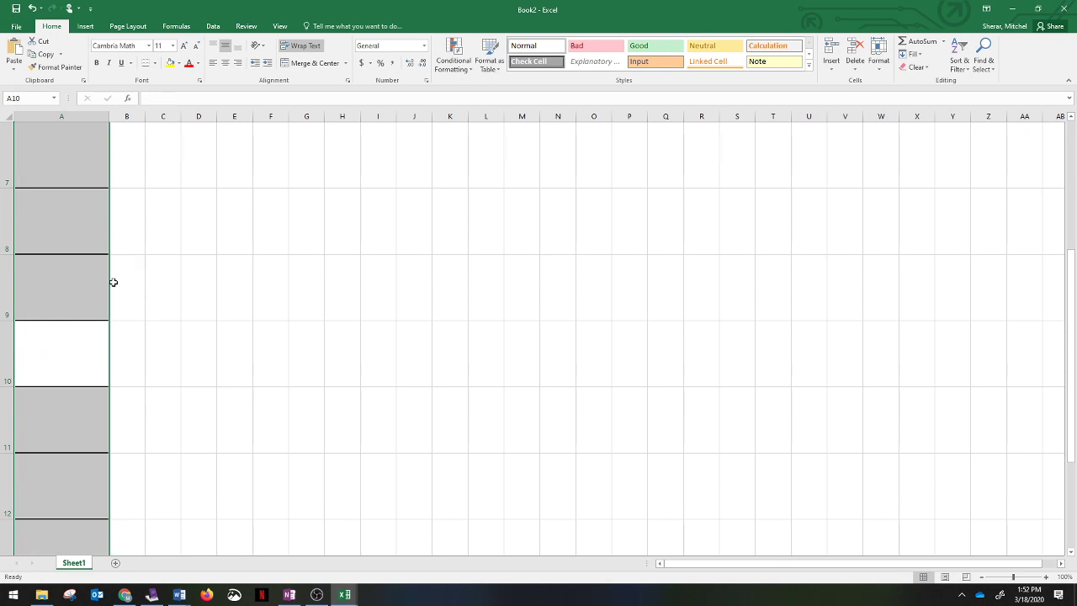
pyautogui.scroll(3, 117, 277)
pyautogui.moveTo(121, 168); pyautogui.dragTo(118, 205)
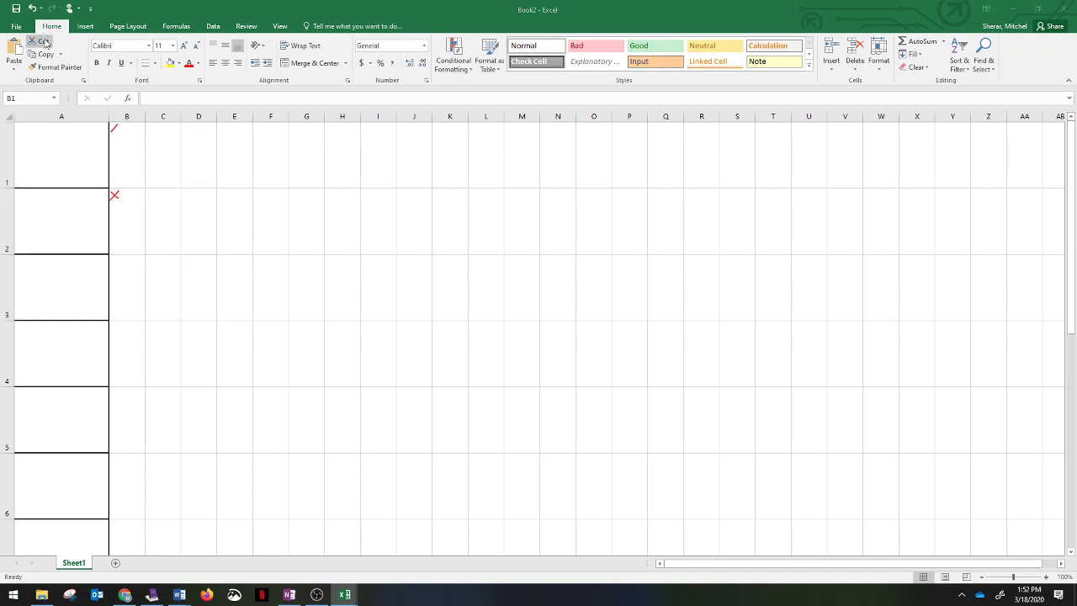
# Create a new blank workbook and paste the copied Compagnie A salaries starting at cell A1.
pyautogui.hotkey('ctrl', 'n')
pyautogui.hotkey('ctrl', 'v')
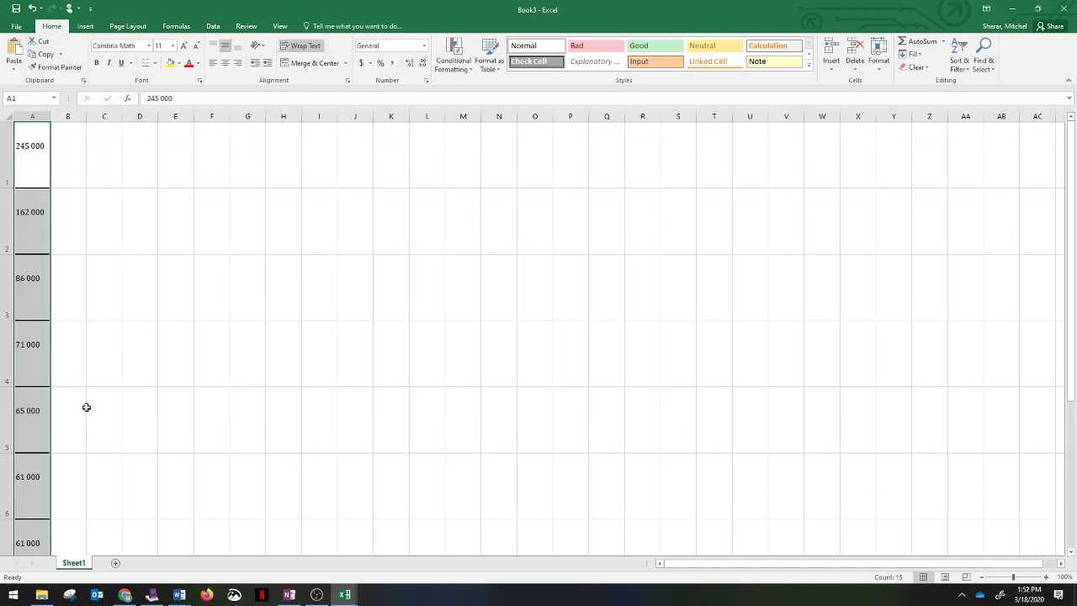
pyautogui.scroll(-4, 87, 407)
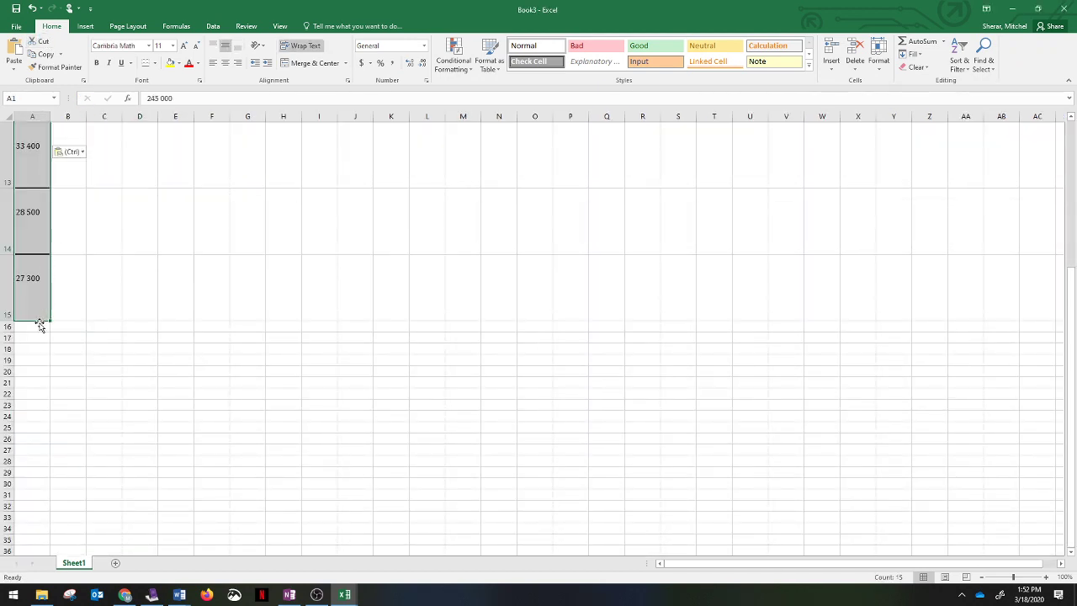
pyautogui.press('Down')
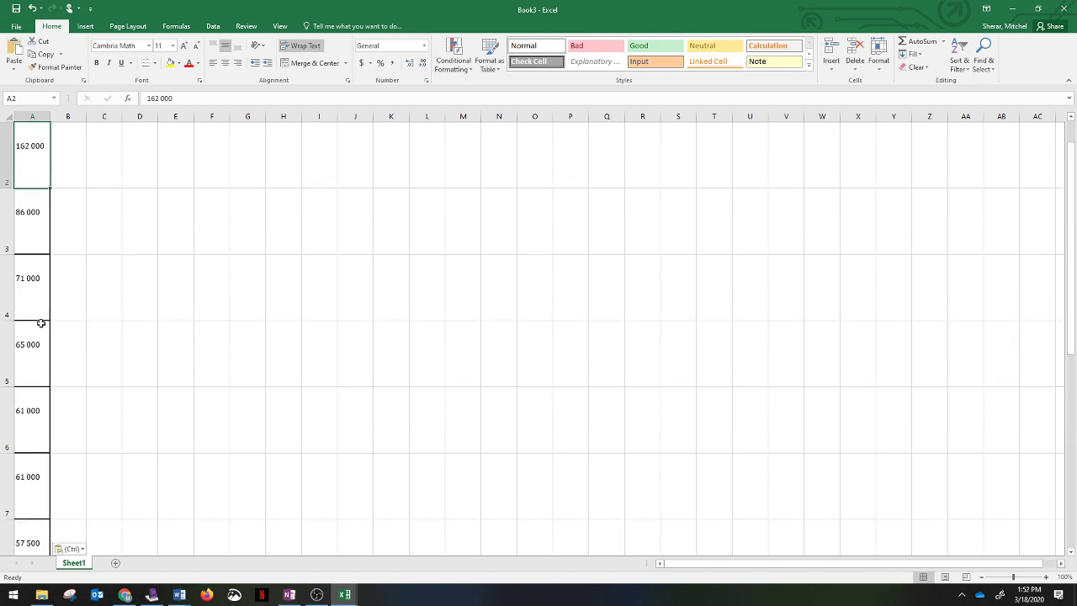
pyautogui.click(75, 154)
pyautogui.scroll(1, 75, 154)
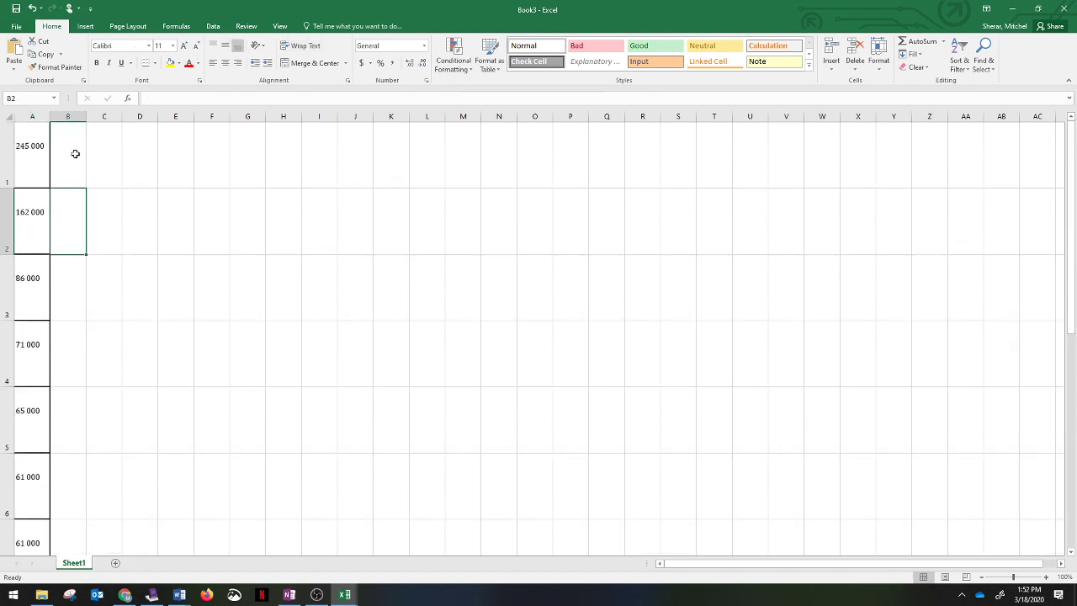
# Enter =AVERAGE(A1:A15) in cell B1 beside the first salary and check the formula.
pyautogui.click(75, 154)
pyautogui.write('=AVERAGE(')
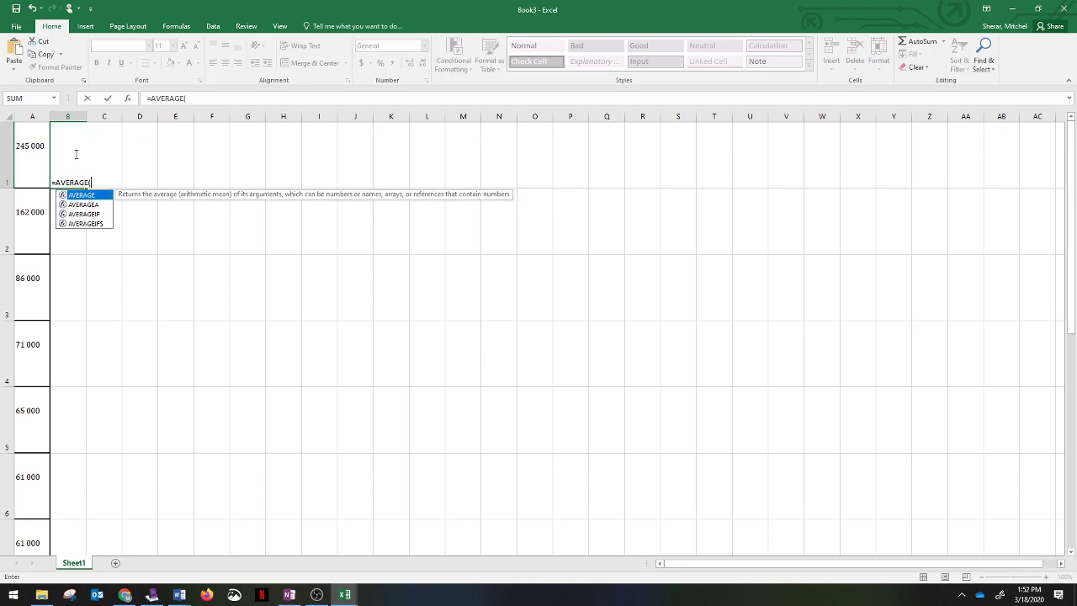
pyautogui.write('A1')
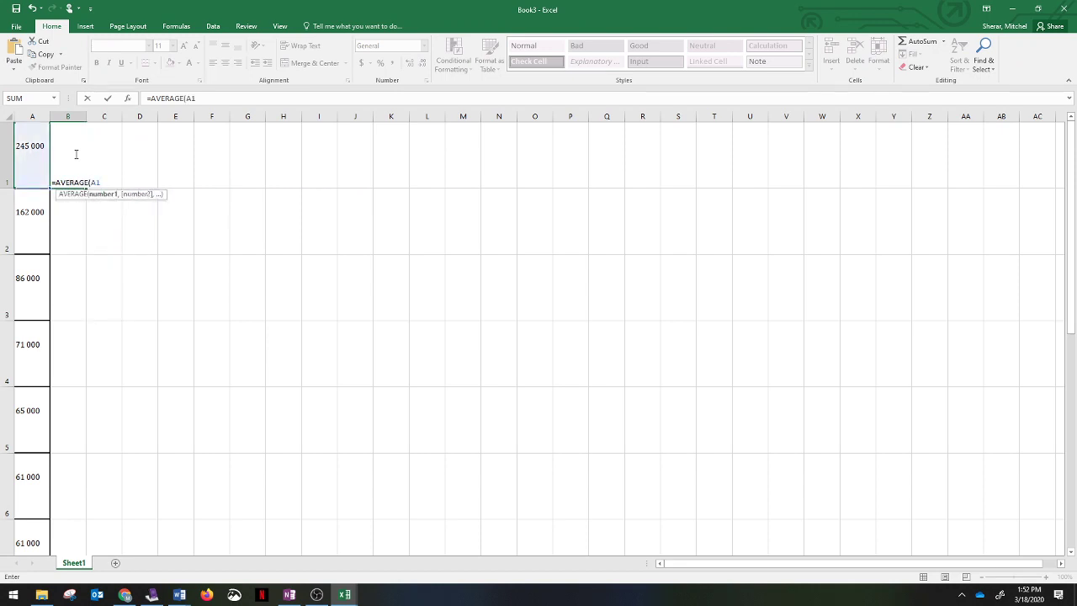
pyautogui.write(':A10)')
pyautogui.press('Return')
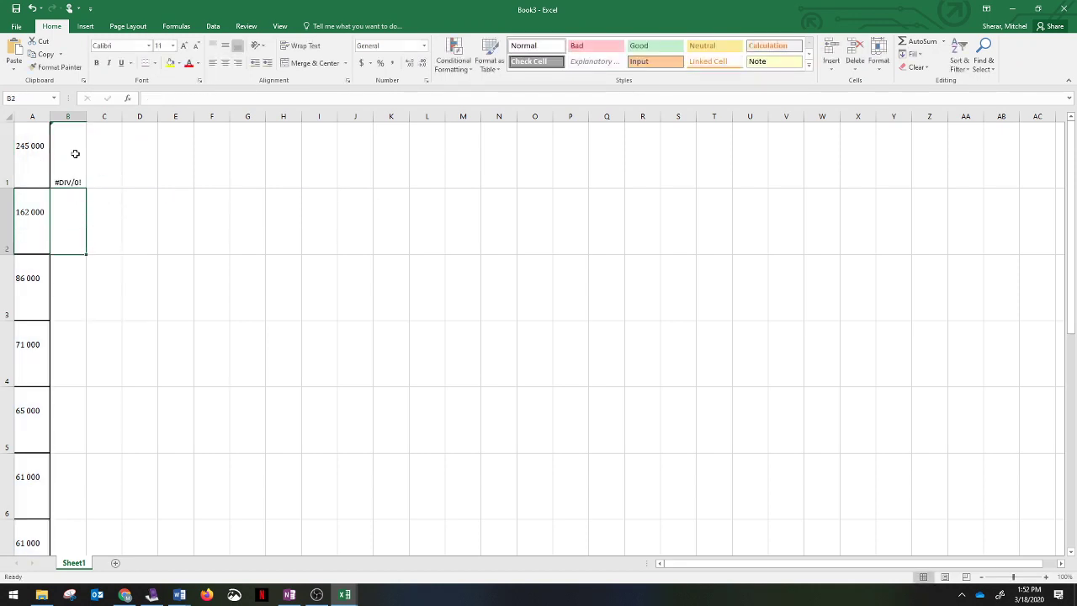
pyautogui.click(74, 154)
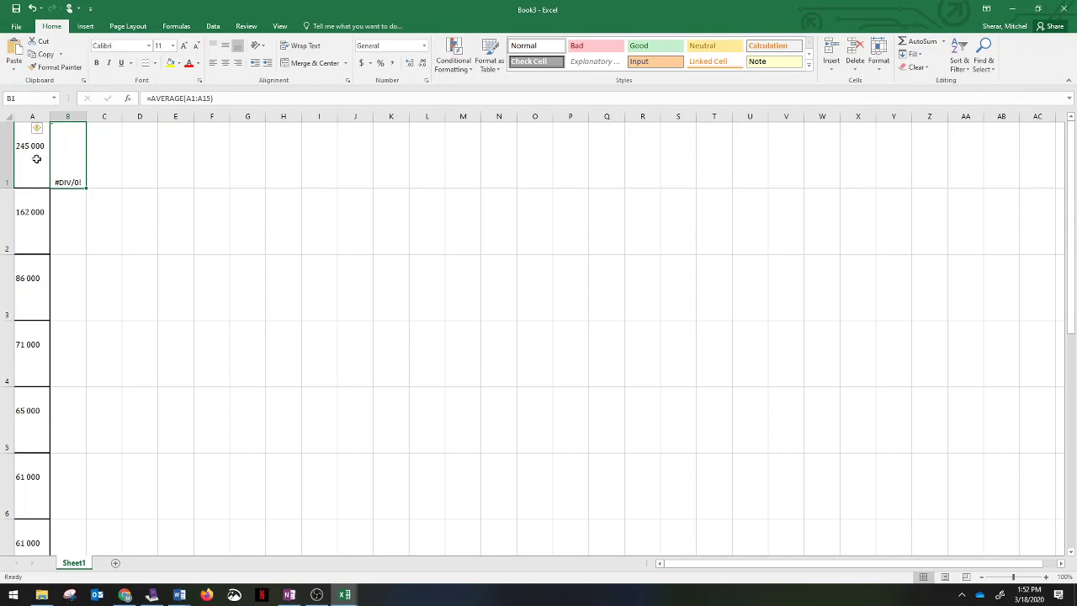
# Check the number format of the salaries in A1:A15 in the Format Cells dialog without changing it.
pyautogui.click(37, 158)
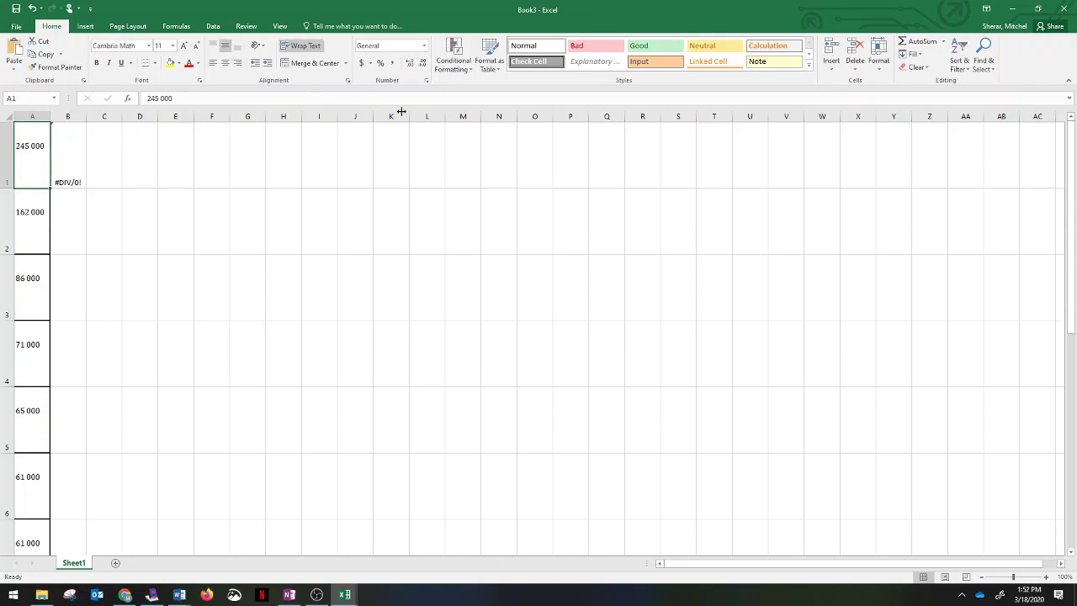
pyautogui.hotkey('shift', 'Down')
pyautogui.hotkey('shift', 'Down')
pyautogui.hotkey('shift', 'Down')
pyautogui.hotkey('shift', 'Down')
pyautogui.hotkey('shift', 'Down')
pyautogui.hotkey('shift', 'Down')
pyautogui.hotkey('shift', 'Down')
pyautogui.hotkey('shift', 'Down')
pyautogui.hotkey('shift', 'Down')
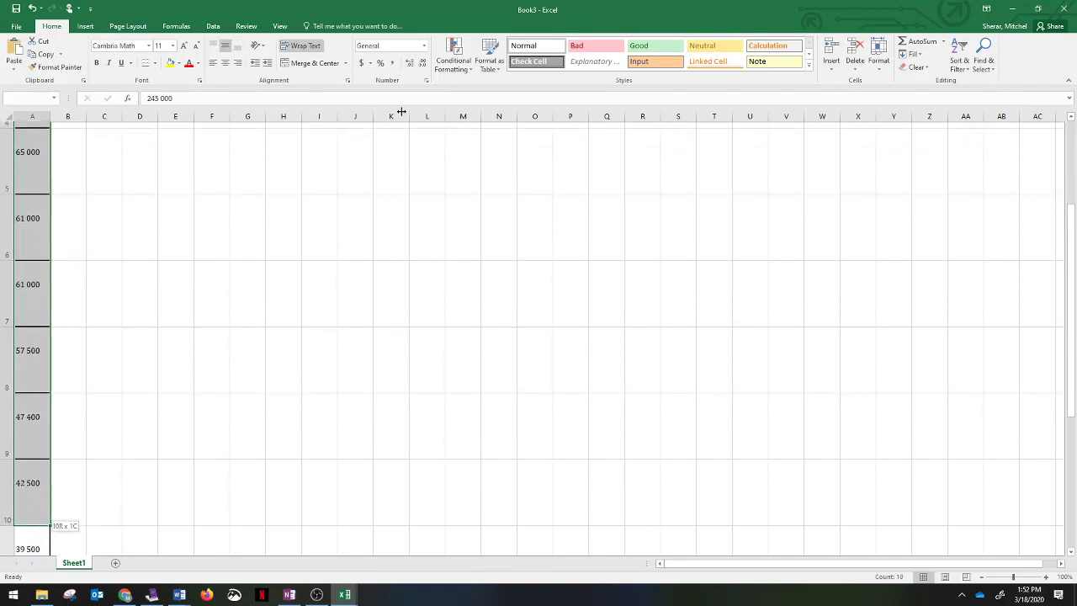
pyautogui.hotkey('shift', 'Down')
pyautogui.hotkey('shift', 'Down')
pyautogui.hotkey('shift', 'Down')
pyautogui.hotkey('shift', 'Down')
pyautogui.hotkey('shift', 'Down')
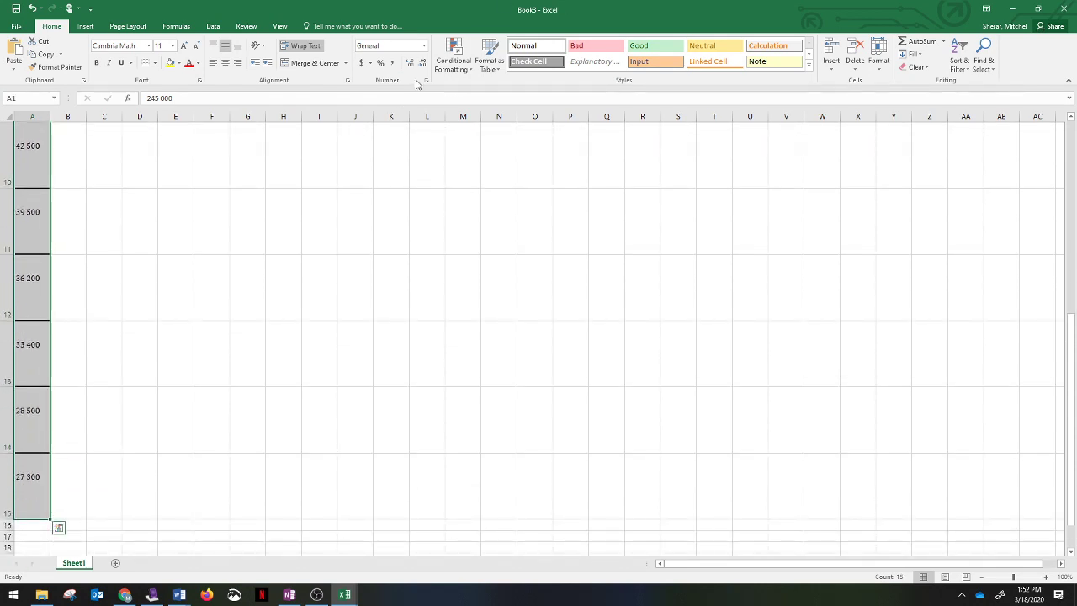
pyautogui.click(426, 80)
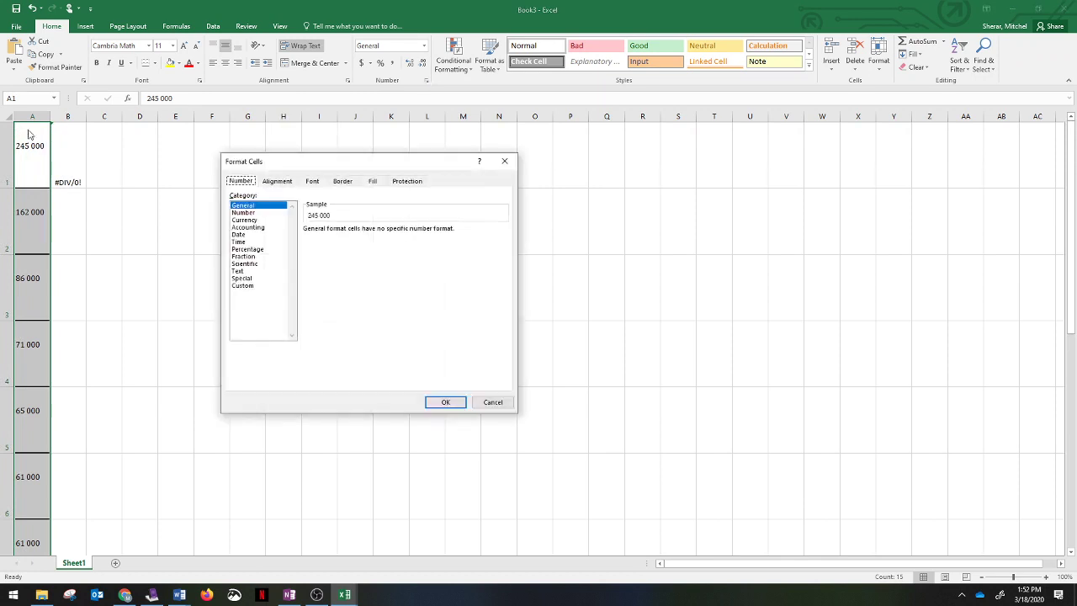
pyautogui.click(492, 401)
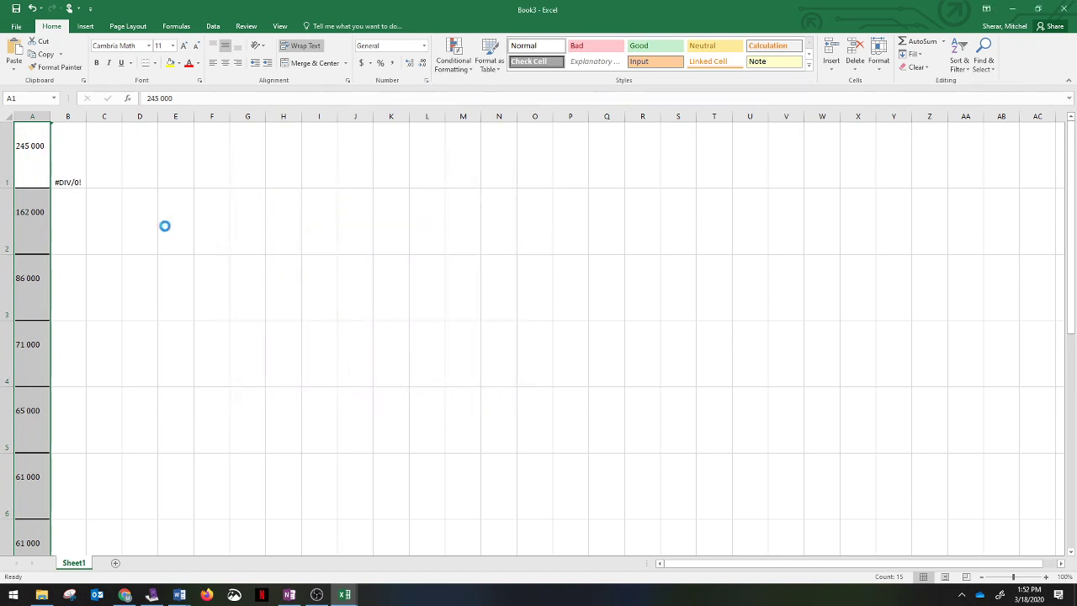
# Create another blank workbook and paste the salaries at A1 with the Match Destination Formatting option.
pyautogui.hotkey('ctrl', 'n')
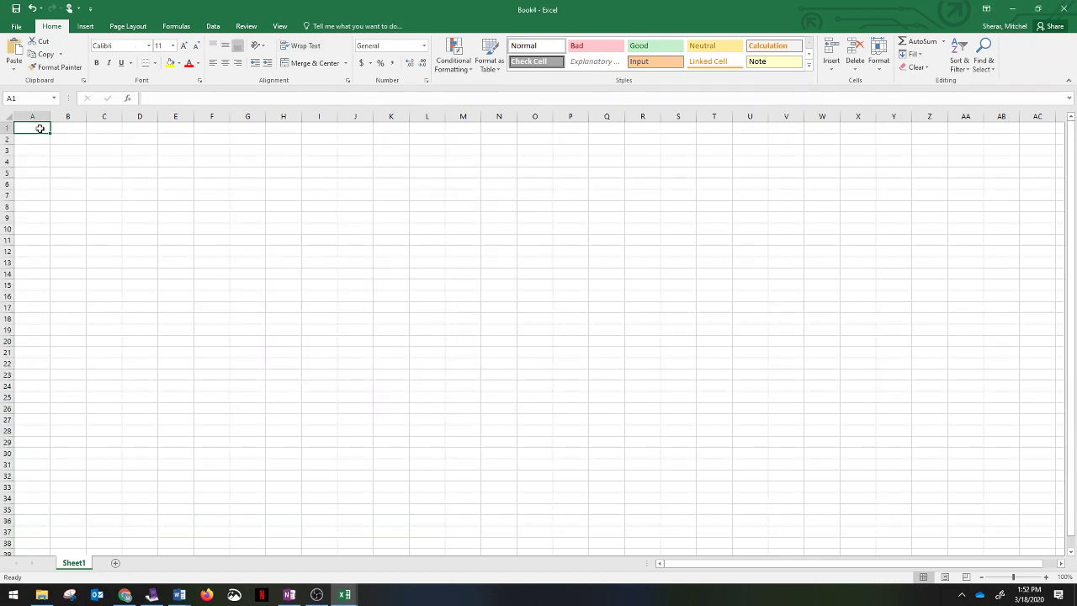
pyautogui.rightClick(40, 128)
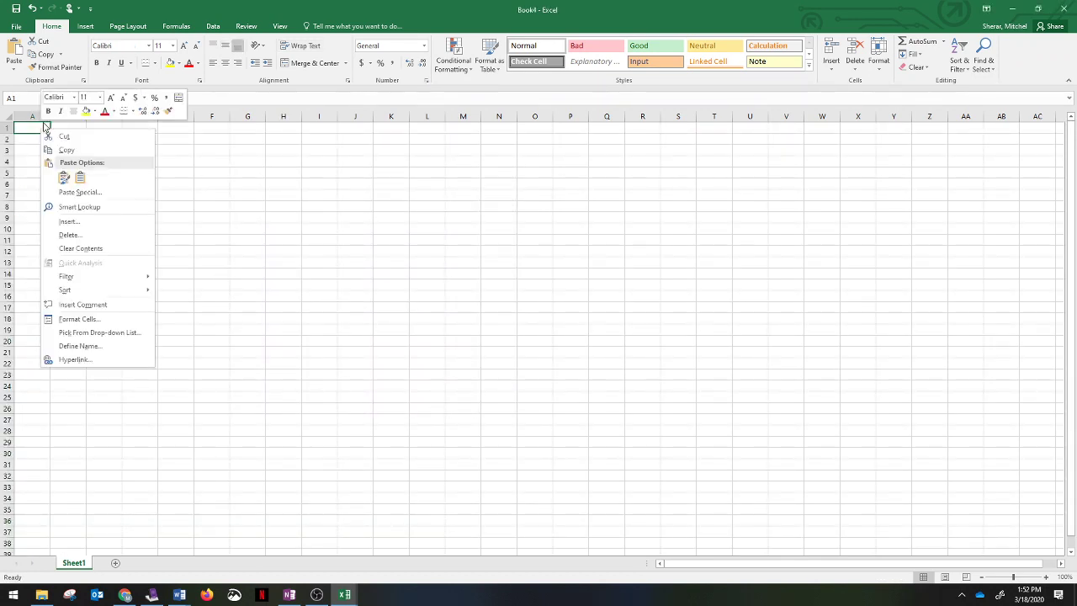
pyautogui.click(78, 178)
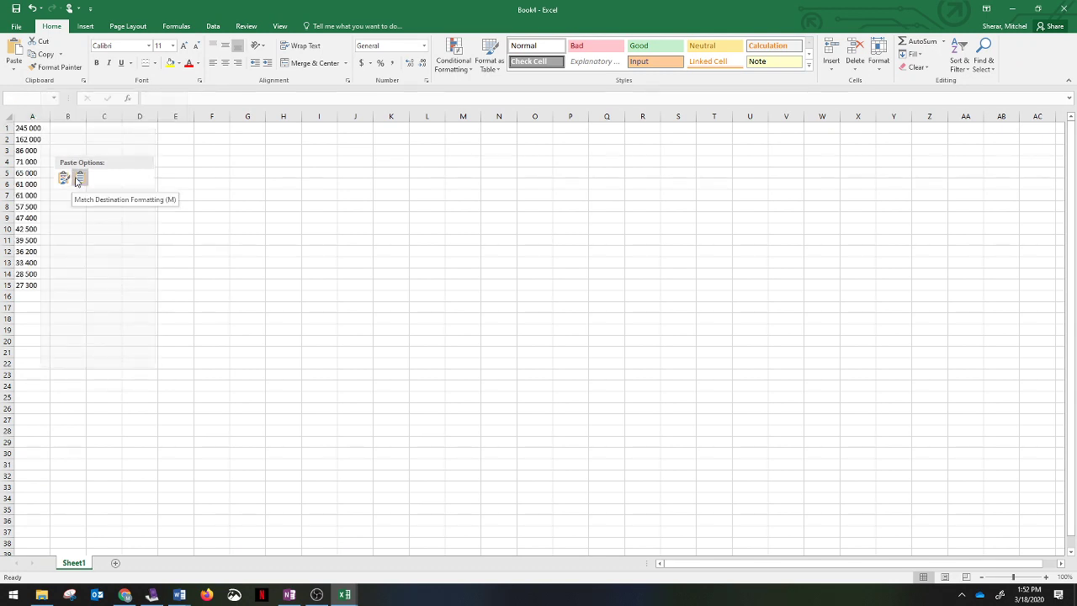
pyautogui.click(78, 177)
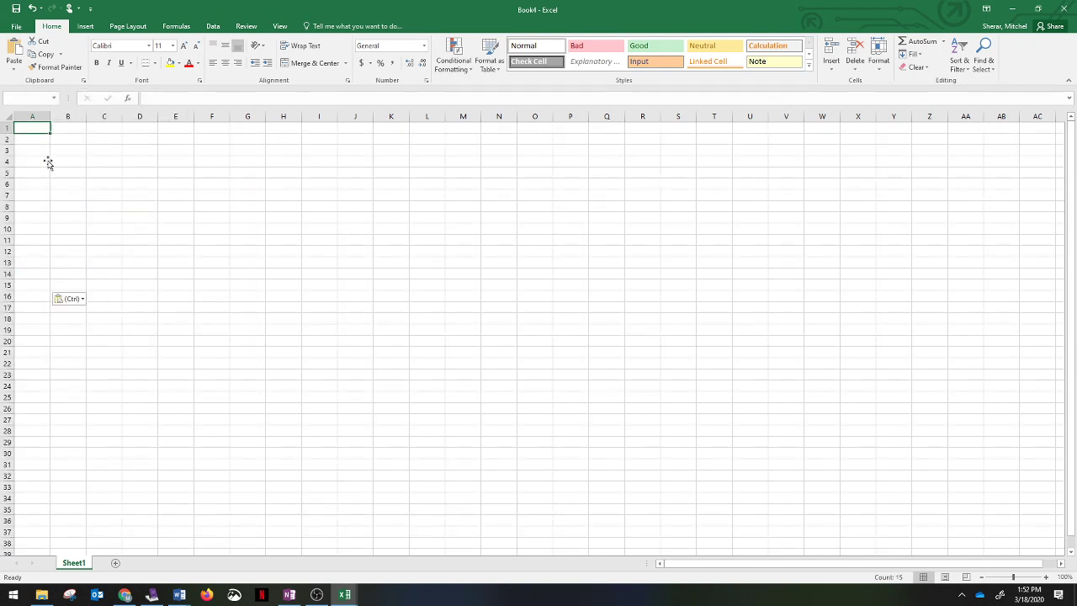
# Enter =AVERAGE(A1:A15) in cell A16 below the pasted salaries.
pyautogui.click(32, 295)
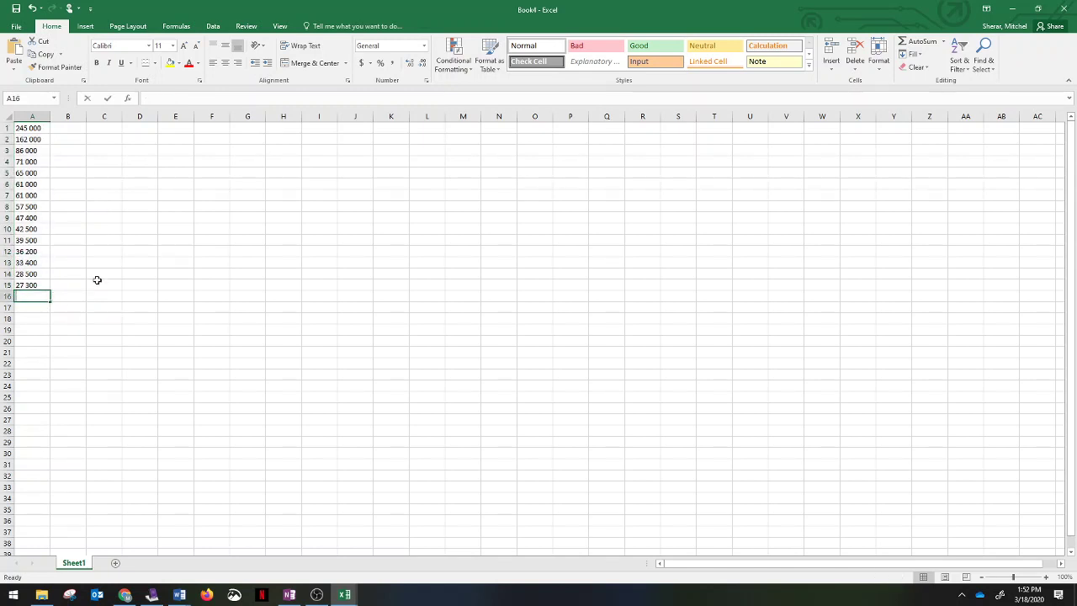
pyautogui.write('=AVERAGE(A1')
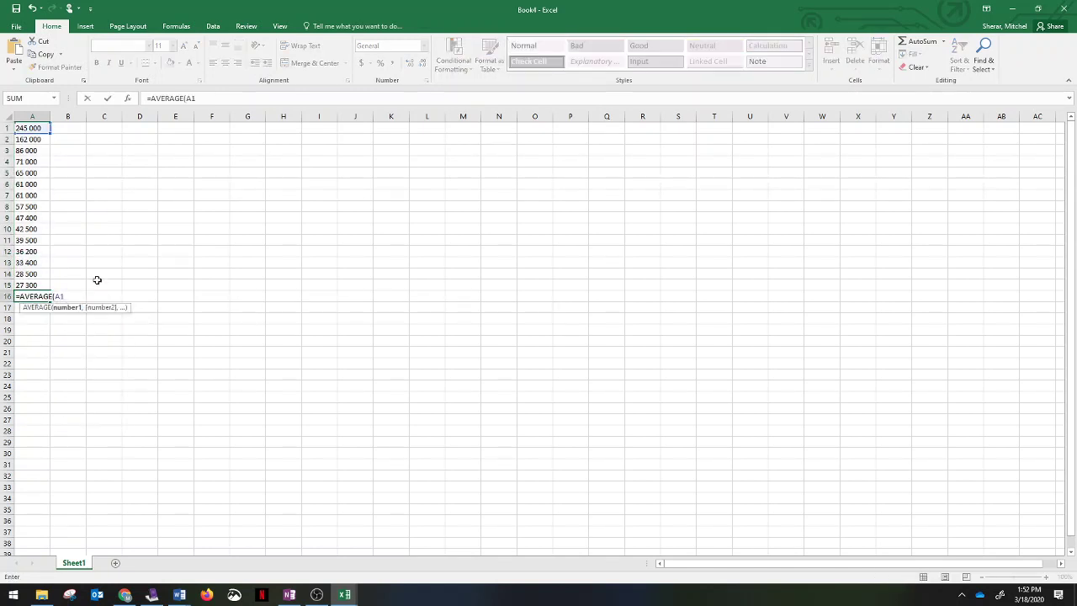
pyautogui.write(':A15)')
pyautogui.press('Return')
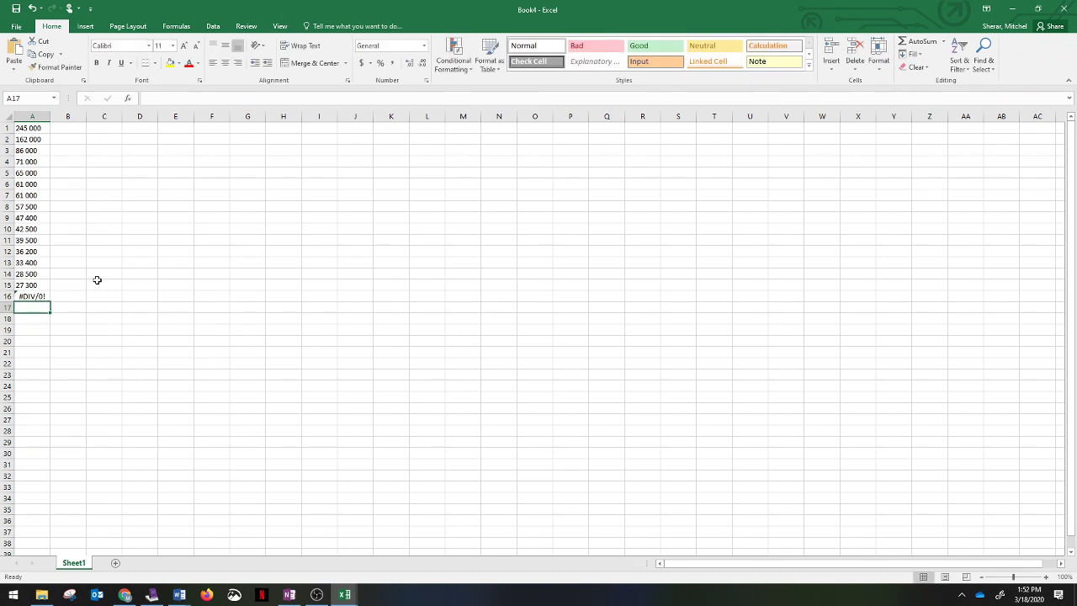
pyautogui.press('Up')
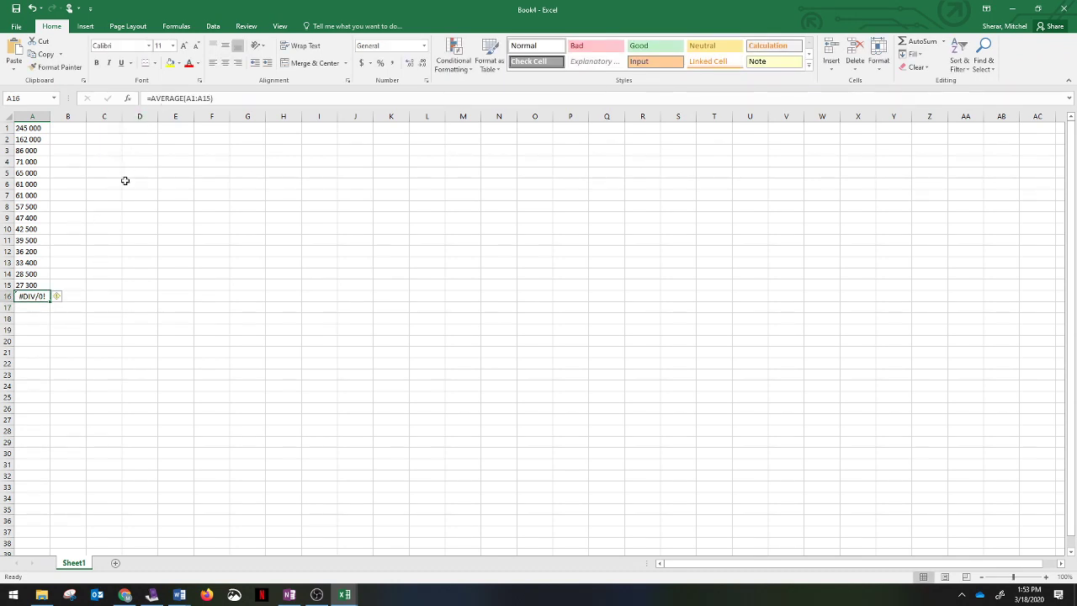
# Replace the formula in A16 with =SUM(A1:A15).
pyautogui.moveTo(154, 97); pyautogui.dragTo(420, 145)
pyautogui.write('SUM(')
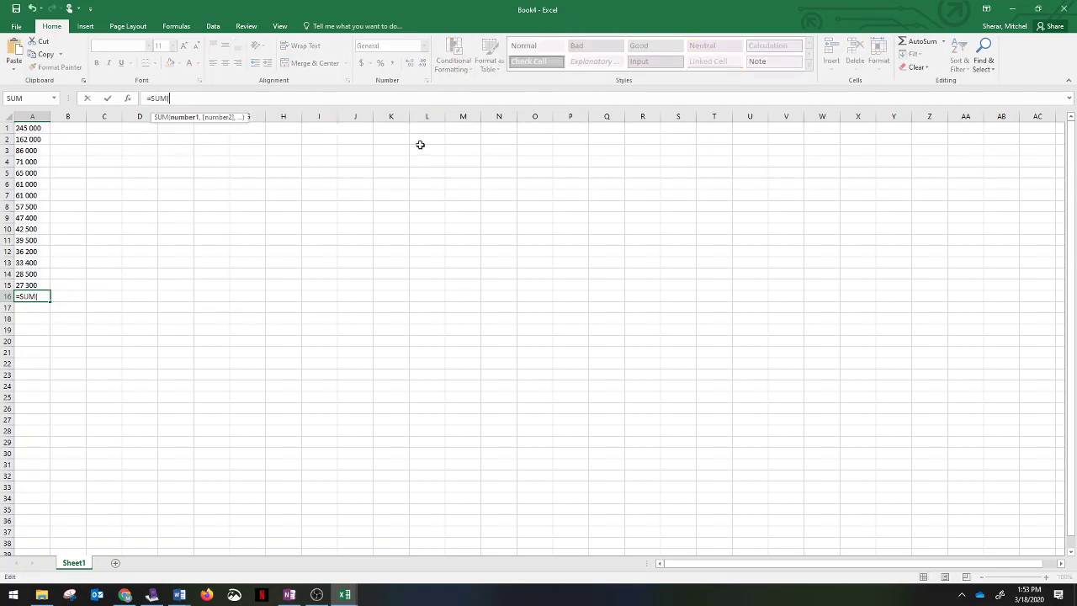
pyautogui.write('A1:A15)')
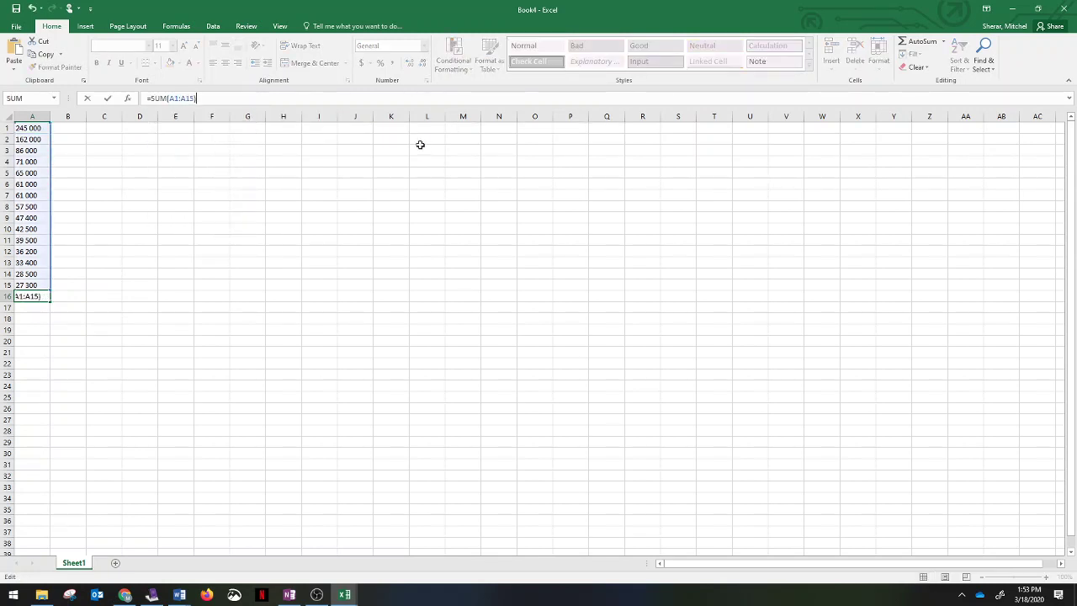
pyautogui.press('Return')
pyautogui.press('Up')
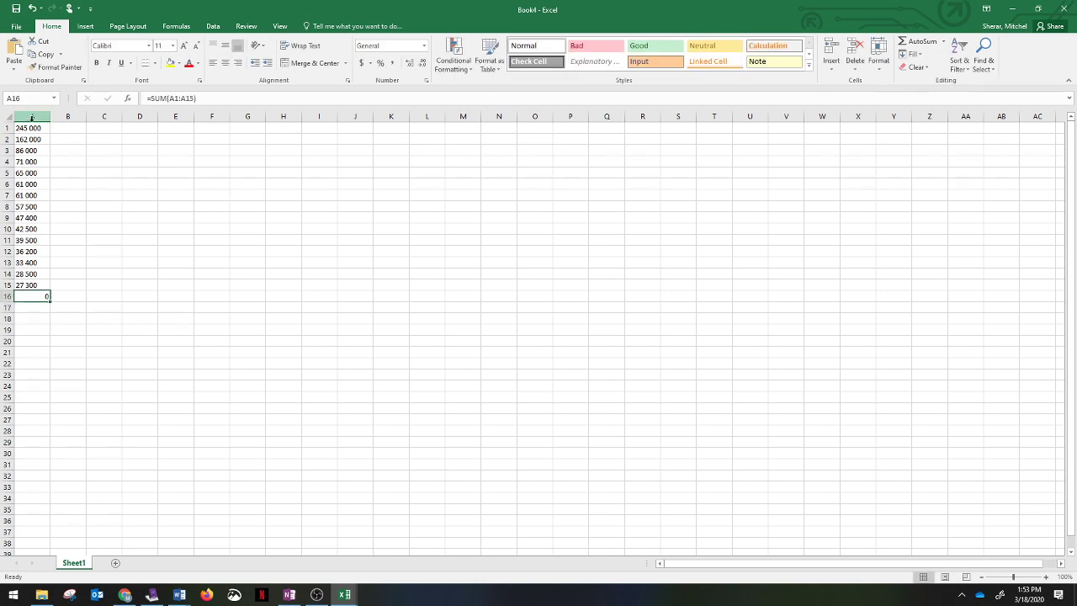
# Enter the first five salaries without spaces in B1:B5: 245000, 162000, 86000, 71000 and 65000.
pyautogui.click(79, 132)
pyautogui.write('245000')
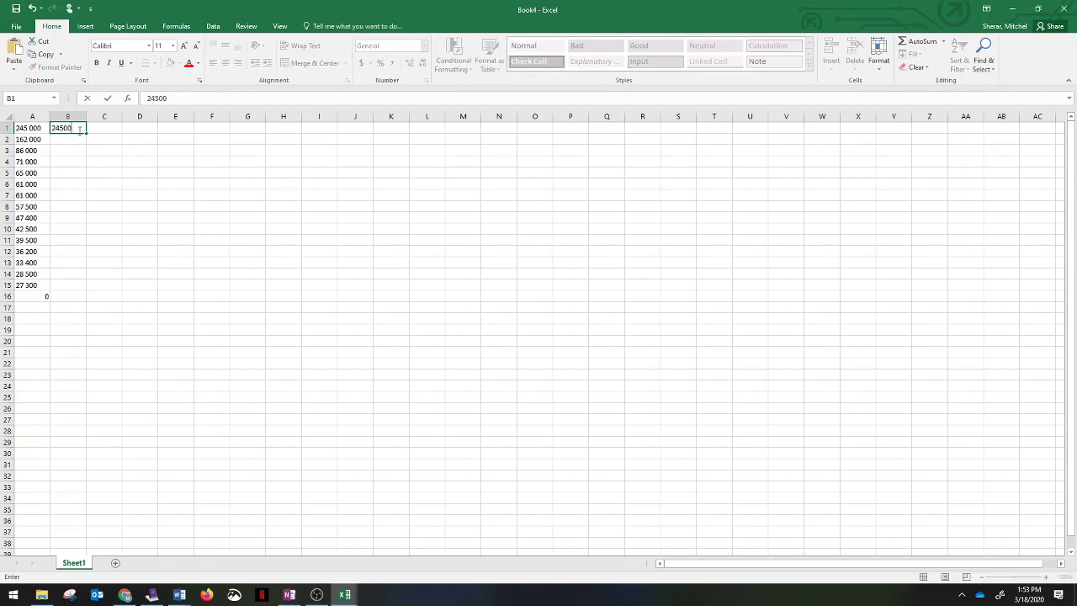
pyautogui.press('Return')
pyautogui.write('162000')
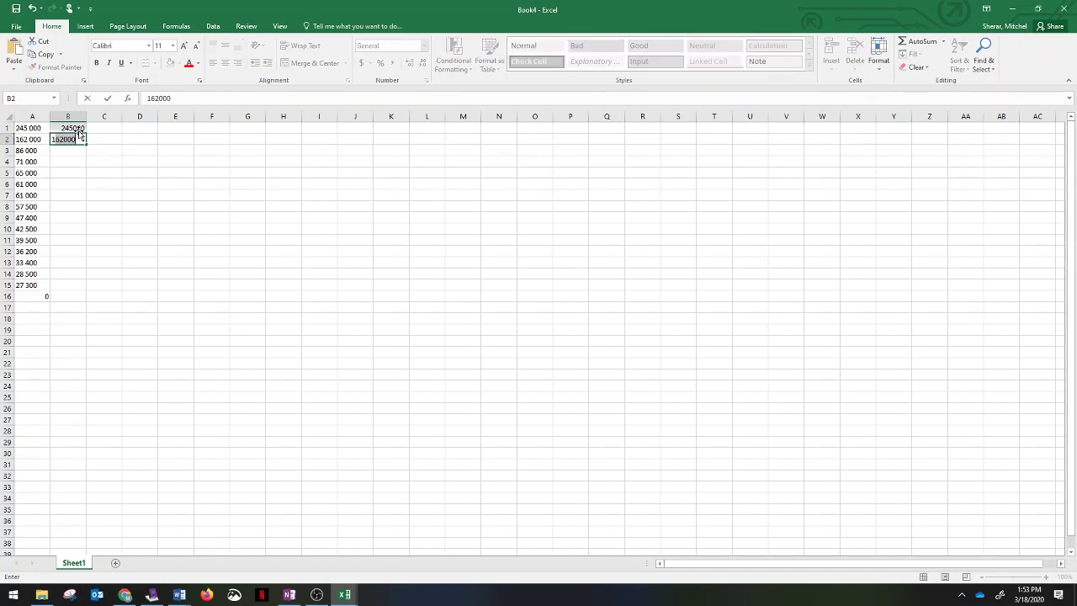
pyautogui.press('Return')
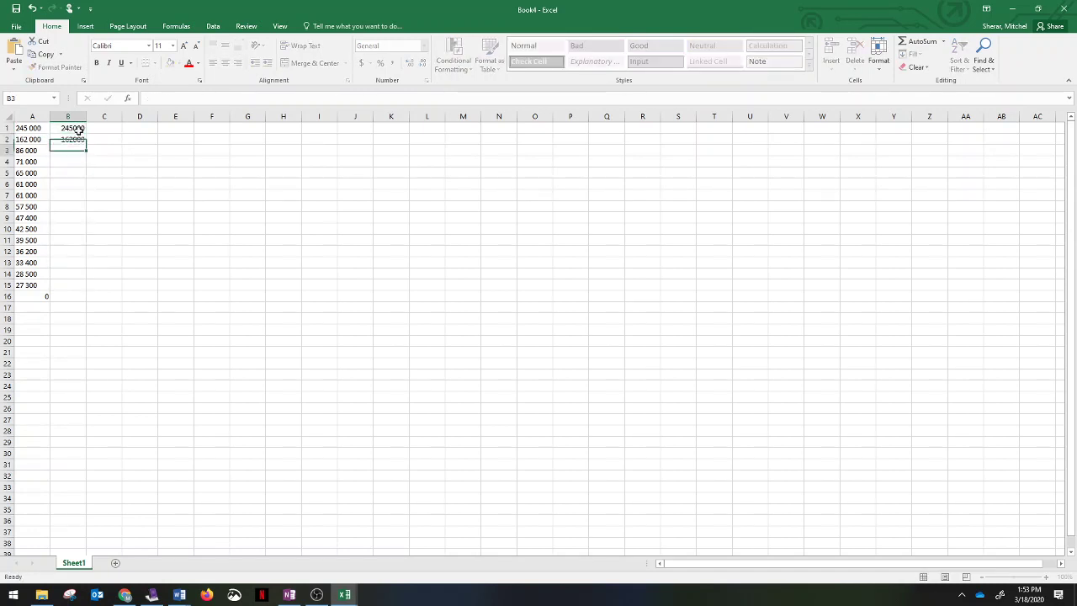
pyautogui.write('86000')
pyautogui.press('Return')
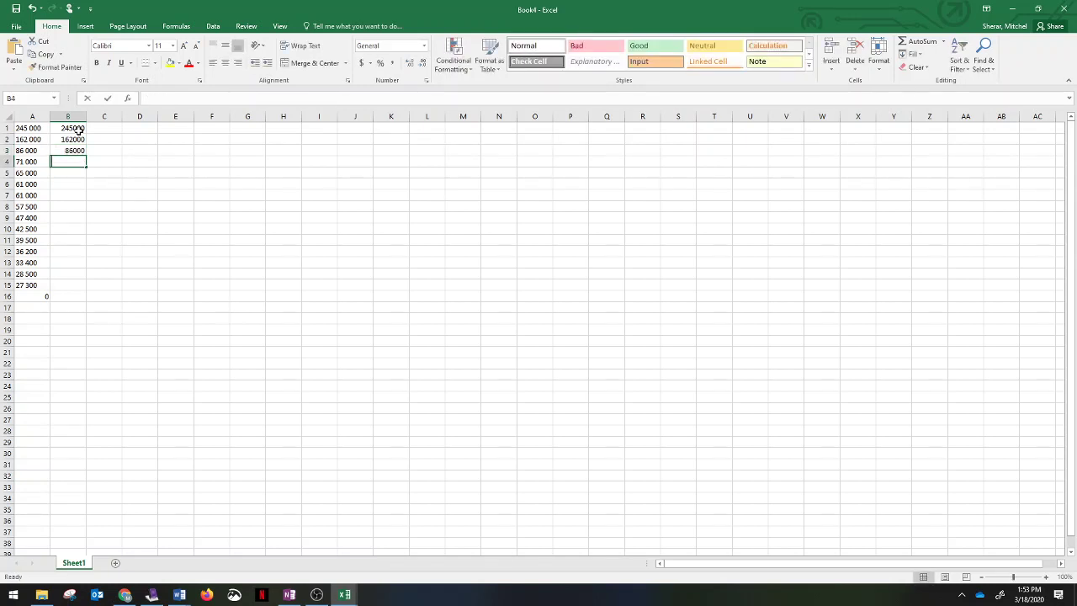
pyautogui.write('71000')
pyautogui.press('Return')
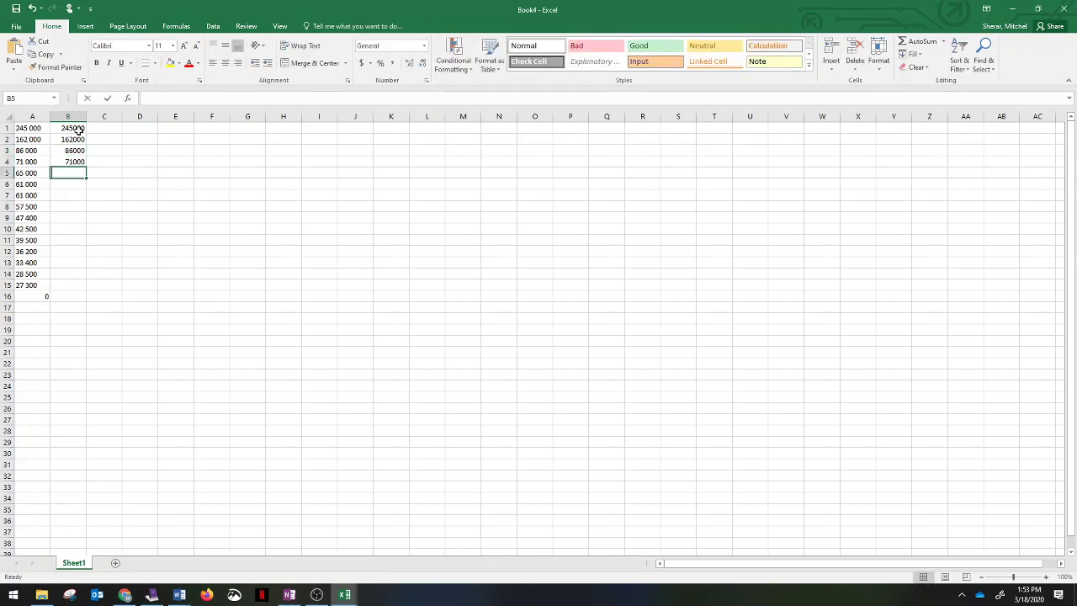
pyautogui.write('65000')
pyautogui.press('Return')
# Continue the space-free salaries in B6:B9 with 61000, 61000, 57500 and 47400.
pyautogui.write('610')
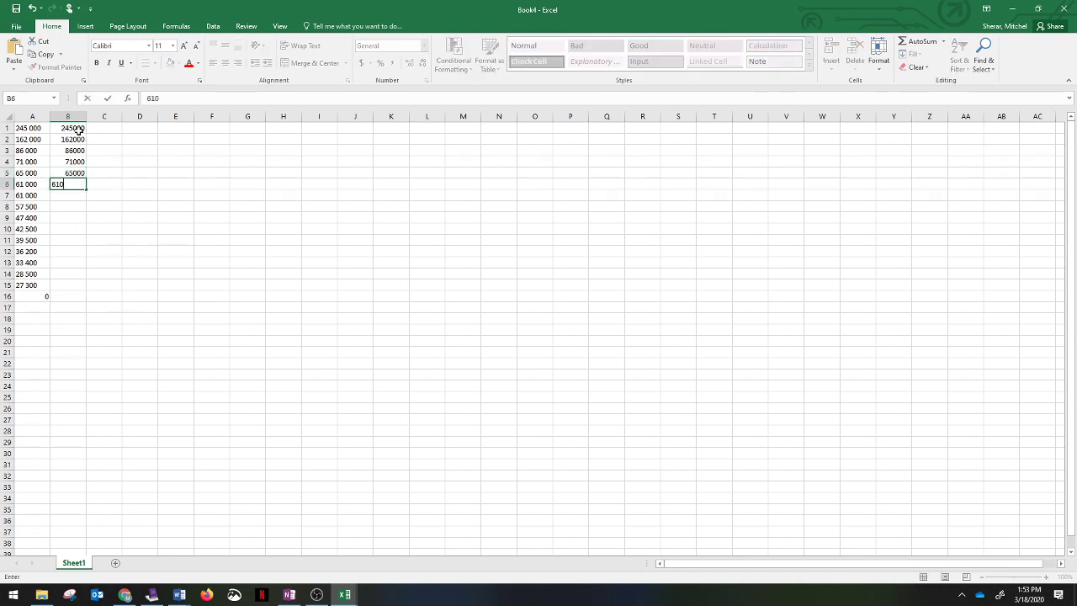
pyautogui.write('00')
pyautogui.press('Return')
pyautogui.write('610')
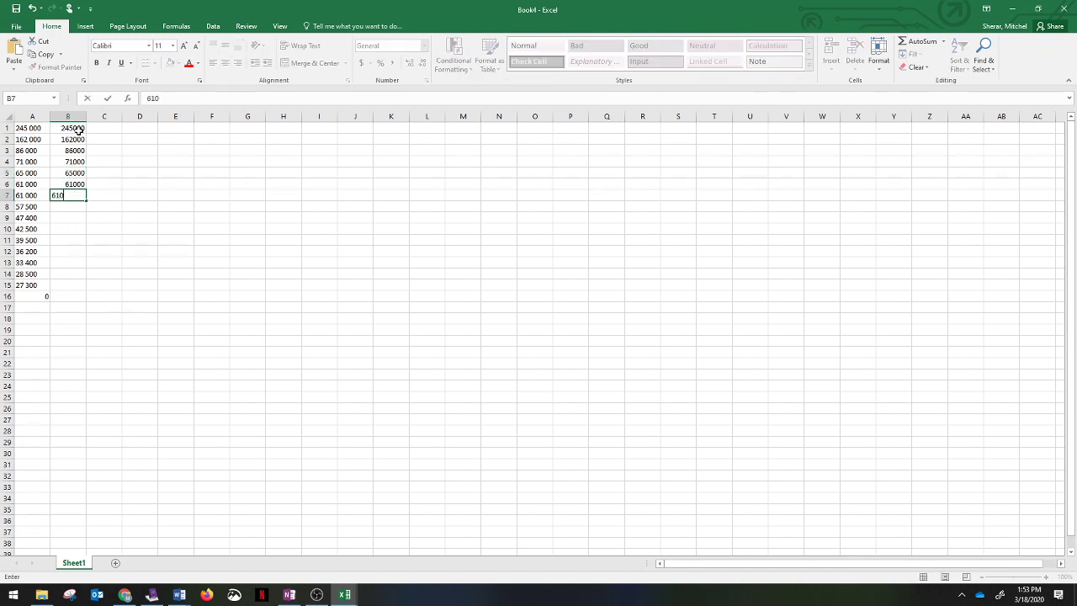
pyautogui.press('Return')
pyautogui.write('57500')
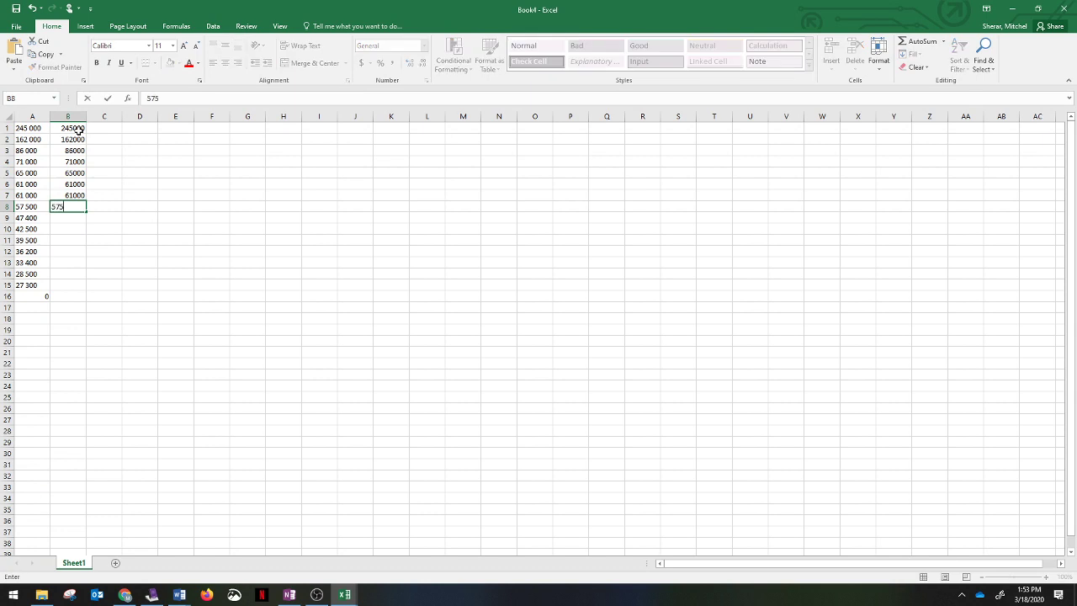
pyautogui.press('Return')
pyautogui.write('4730')
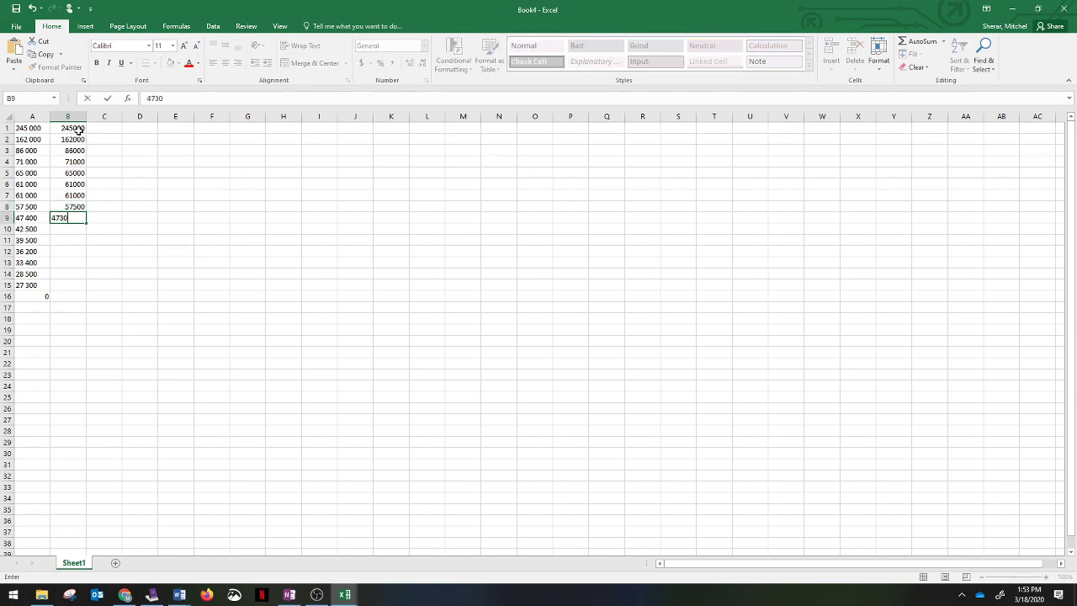
pyautogui.write('0')
pyautogui.press('Return')
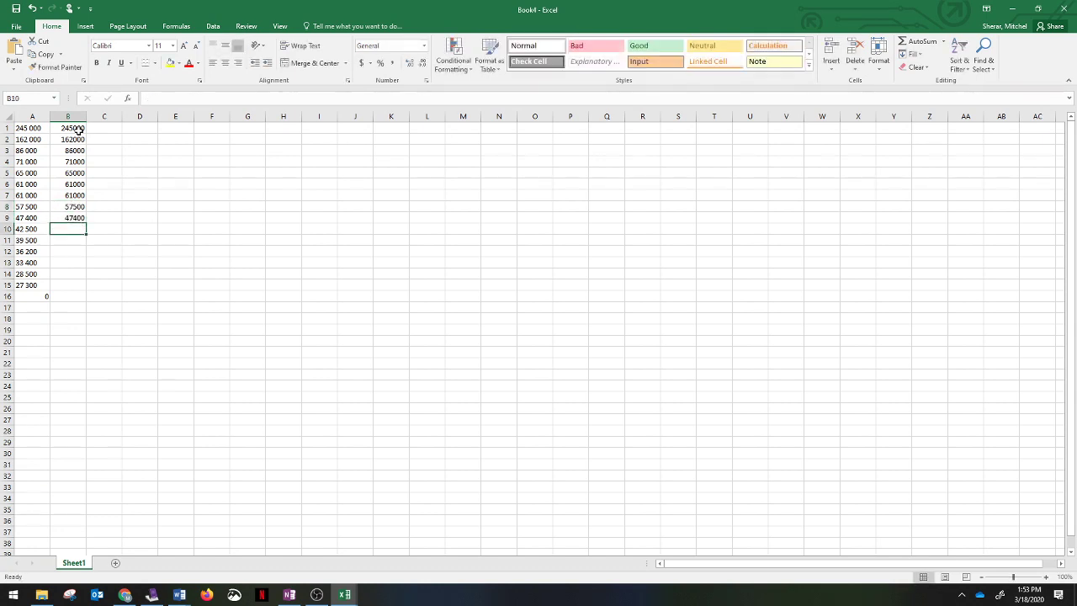
# Complete the salary column in B10:B15 with 42500, 39500, 36200, 33400, 28500 and 27300.
pyautogui.write('42500')
pyautogui.press('Return')
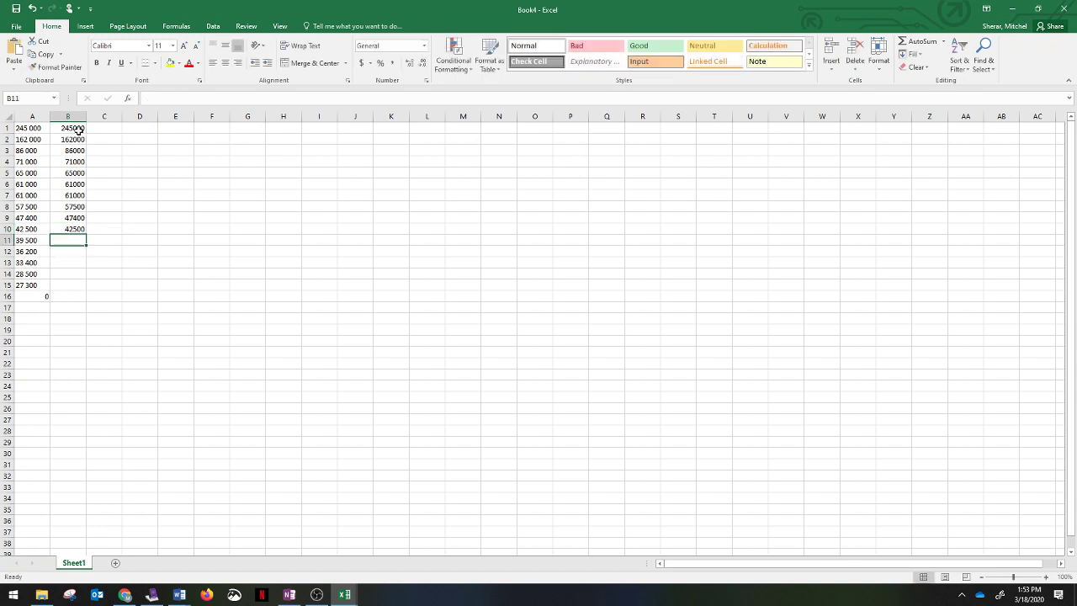
pyautogui.write('39500')
pyautogui.press('Return')
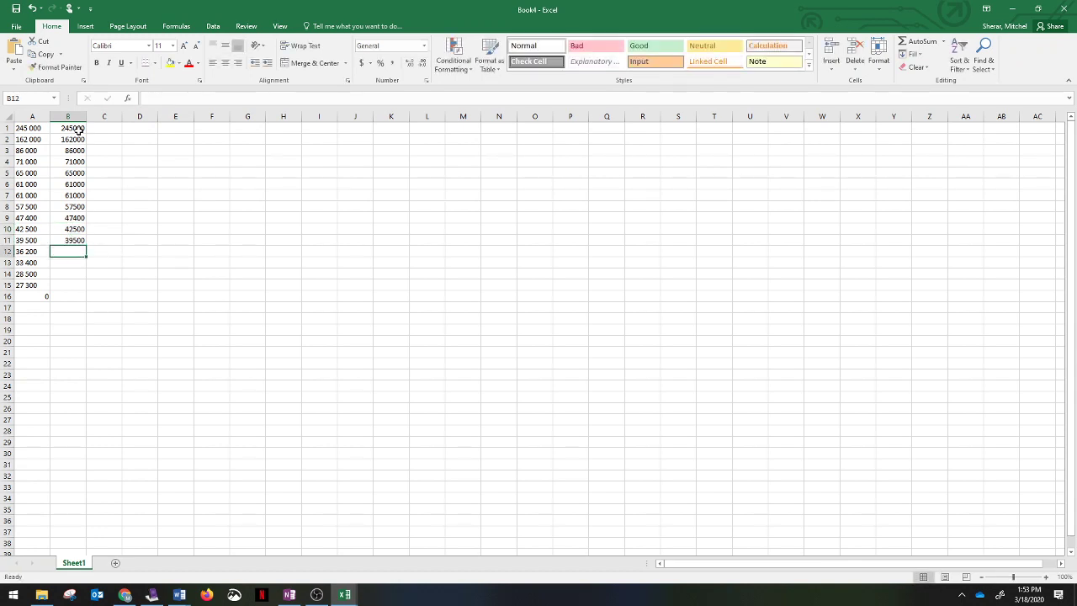
pyautogui.write('36200')
pyautogui.press('Return')
pyautogui.write('3')
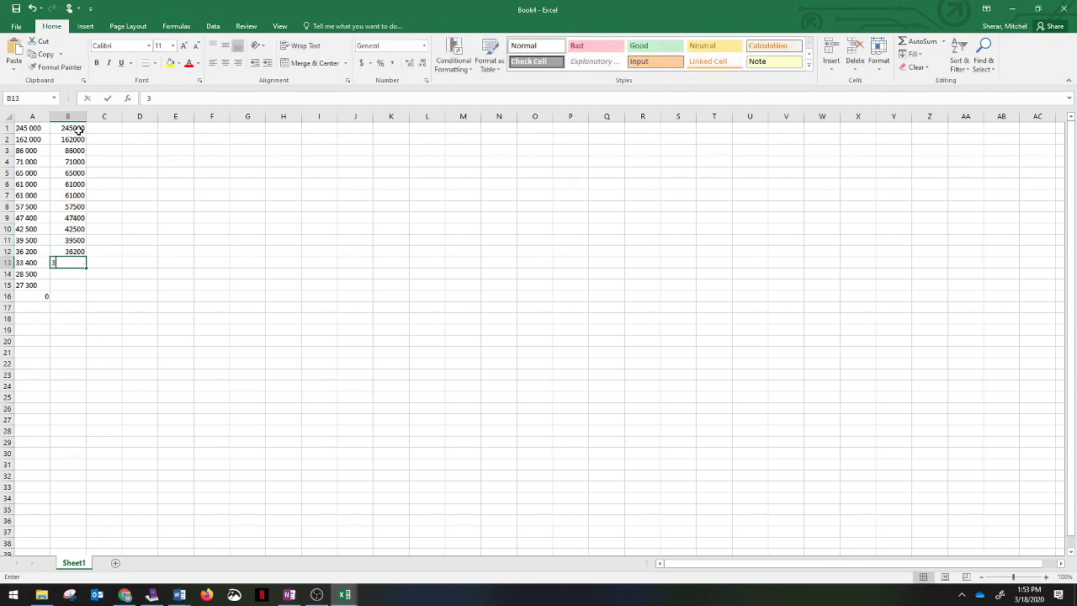
pyautogui.write('3400')
pyautogui.press('Return')
pyautogui.write('28')
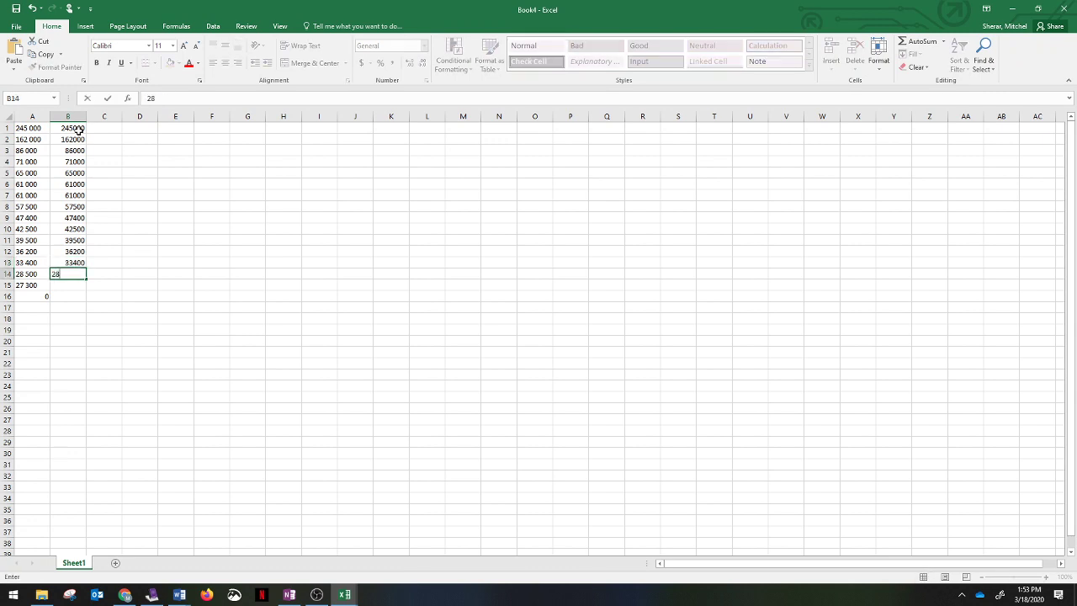
pyautogui.write('500')
pyautogui.press('Return')
pyautogui.write('27300')
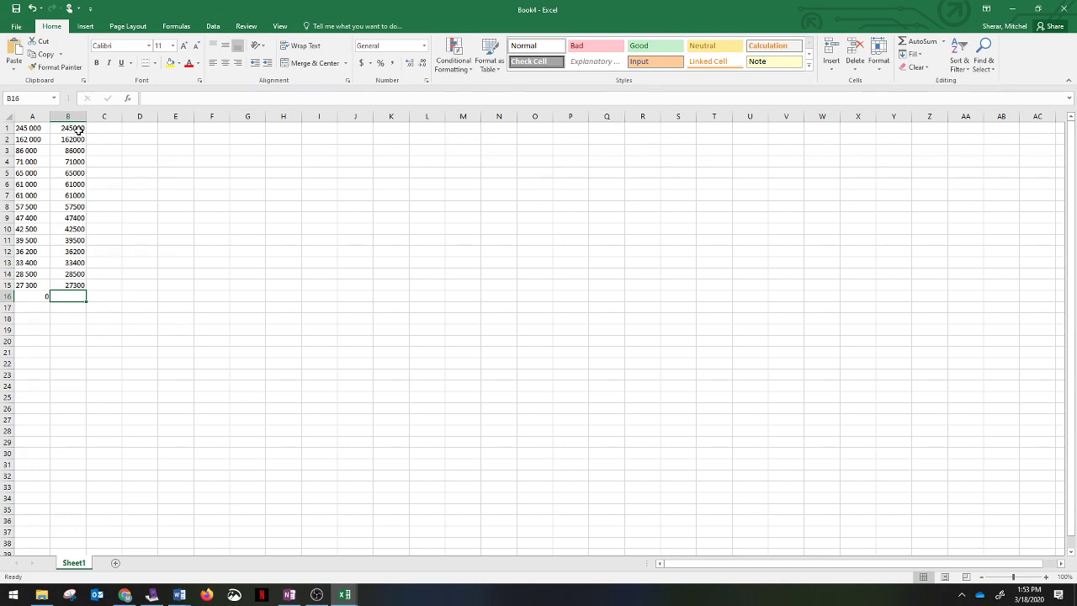
# Calculate the mean salary in cell B16 with =AVERAGE(B1:B15).
pyautogui.write('=SAV')
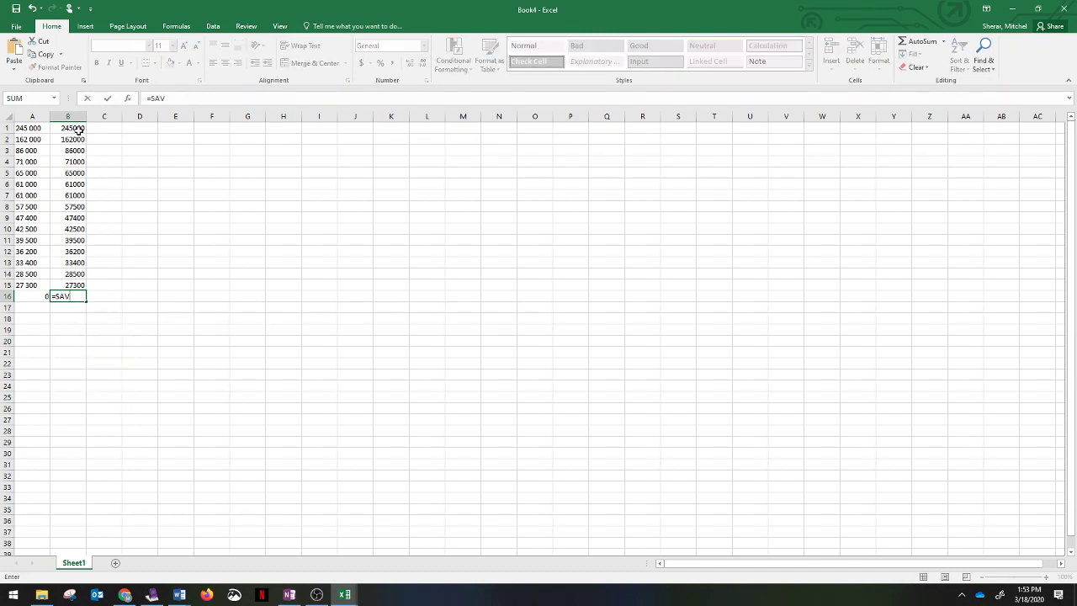
pyautogui.press('BackSpace')
pyautogui.press('BackSpace')
pyautogui.press('BackSpace')
pyautogui.write('VAV')
pyautogui.press('BackSpace')
pyautogui.press('BackSpace')
pyautogui.press('BackSpace')
pyautogui.write('AVE')
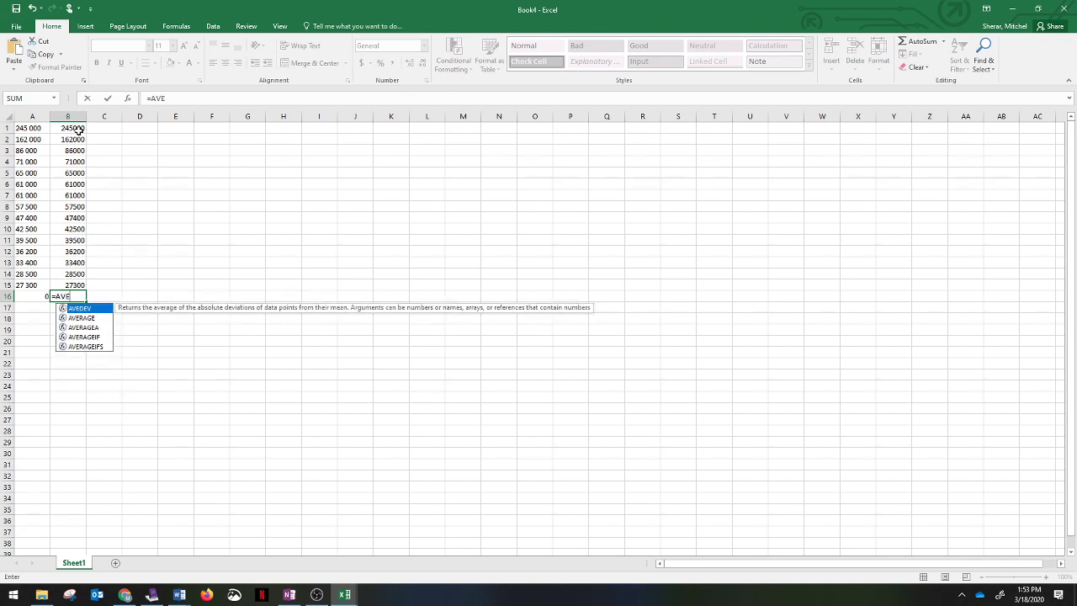
pyautogui.write('RAGE(B')
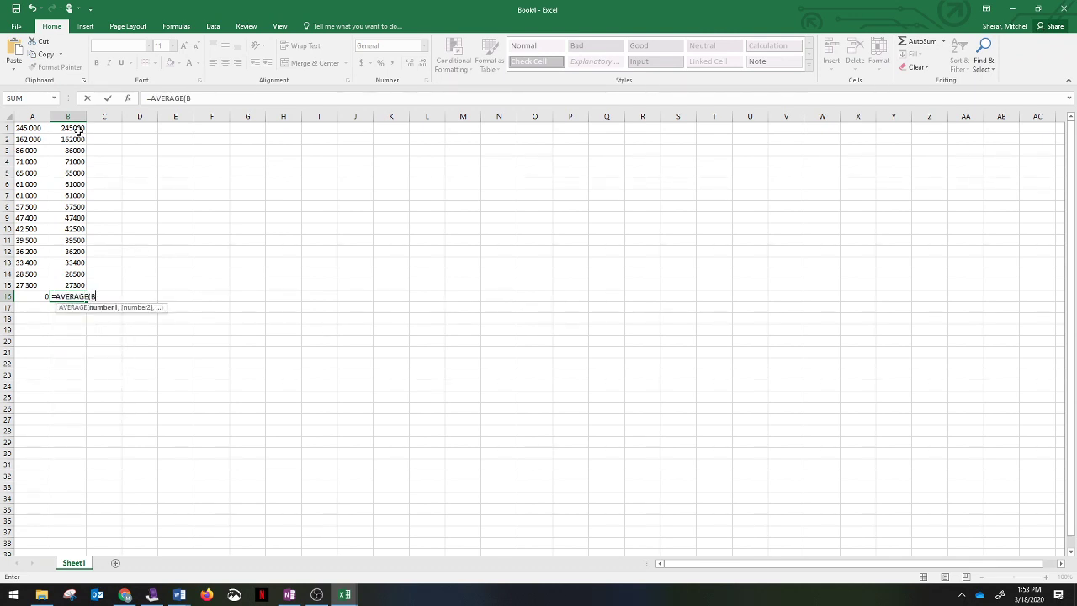
pyautogui.click(78, 130)
pyautogui.write(':B15')
pyautogui.press('Return')
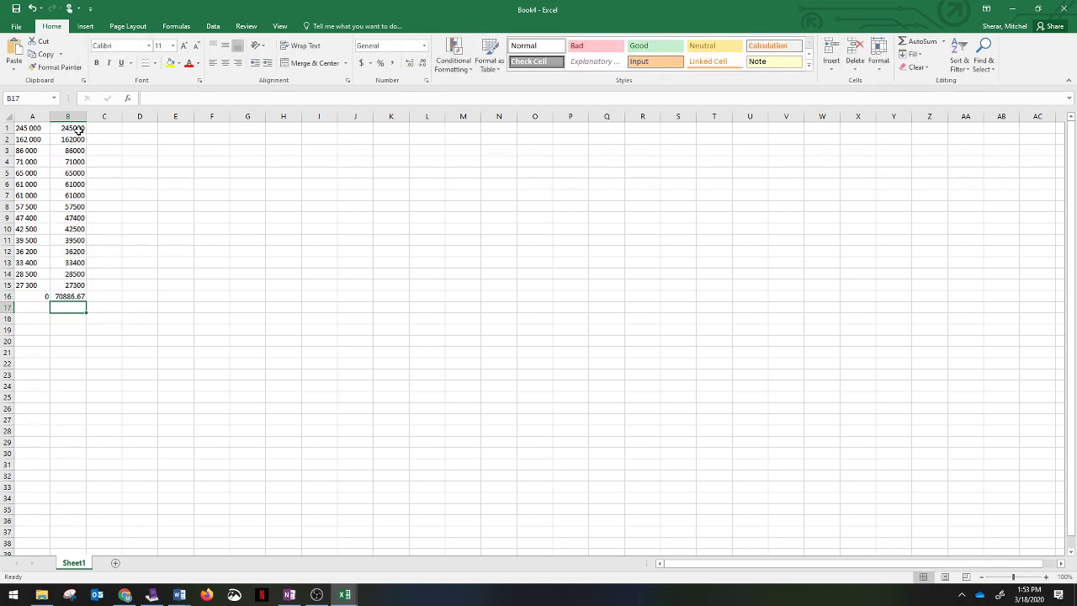
pyautogui.press('Up')
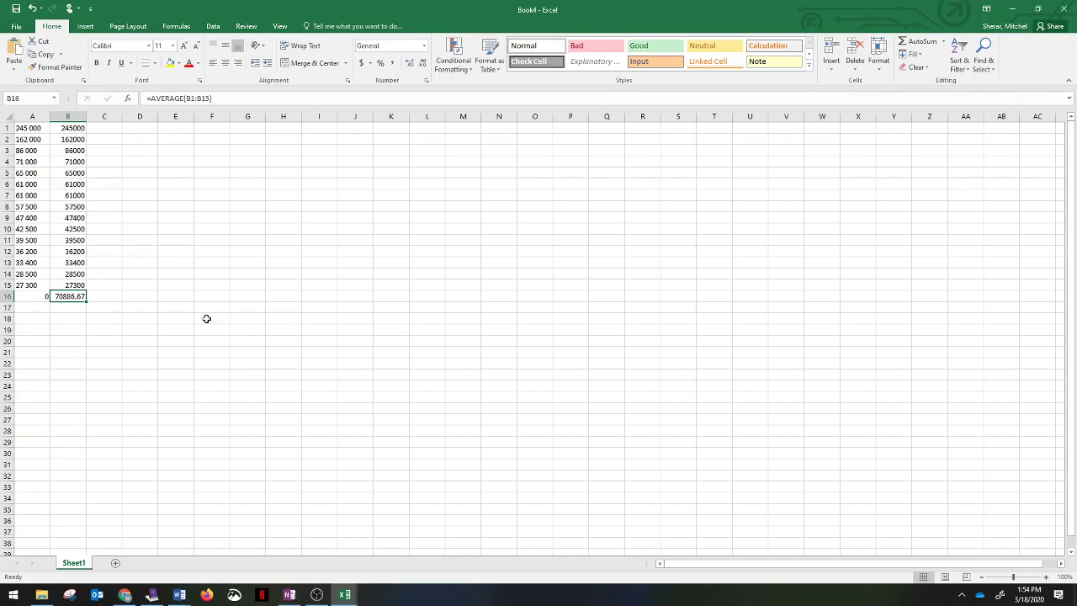
# Calculate the median salary in cell B17 with =MEDIAN(B1:B15).
pyautogui.press('Down')
pyautogui.write('=MEDIA')
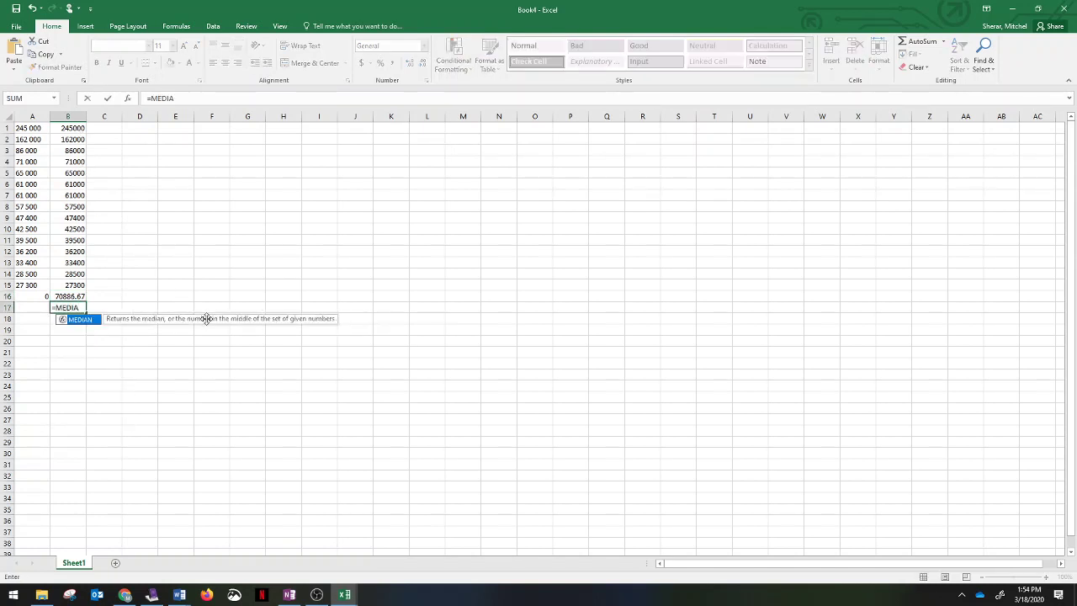
pyautogui.write('N(')
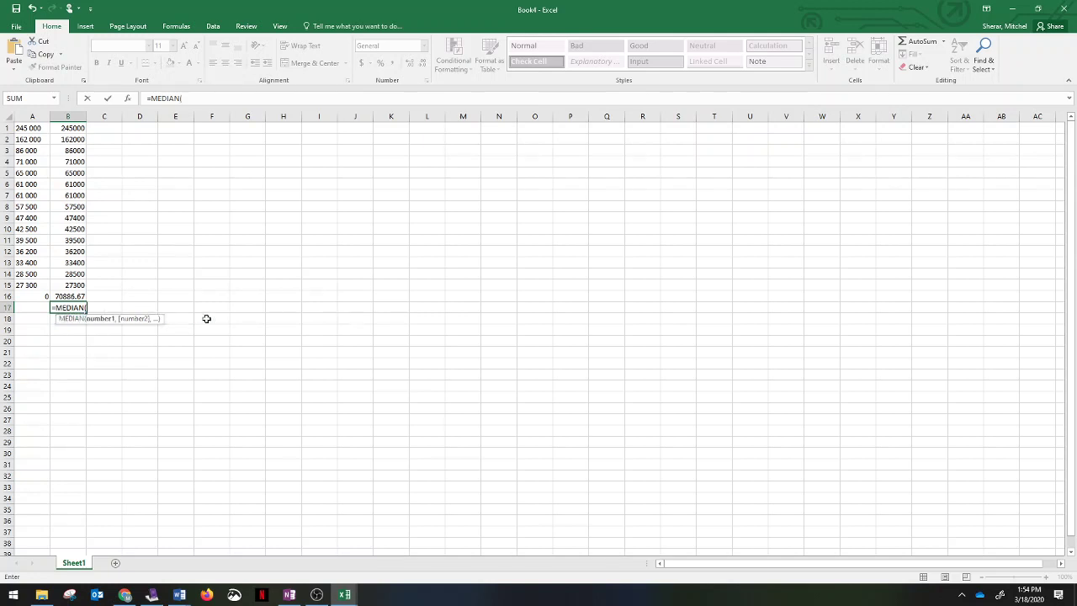
pyautogui.write('B1:B15)')
pyautogui.press('Return')
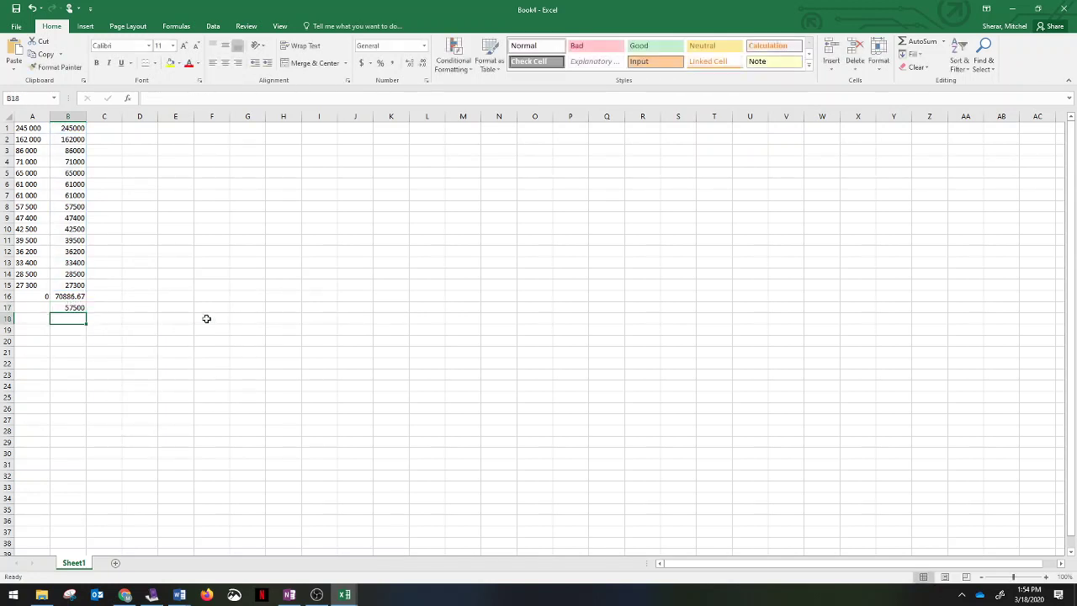
# Calculate the mode of the salaries in cell B18 with =MODE(B1:B15).
pyautogui.write('MODE')
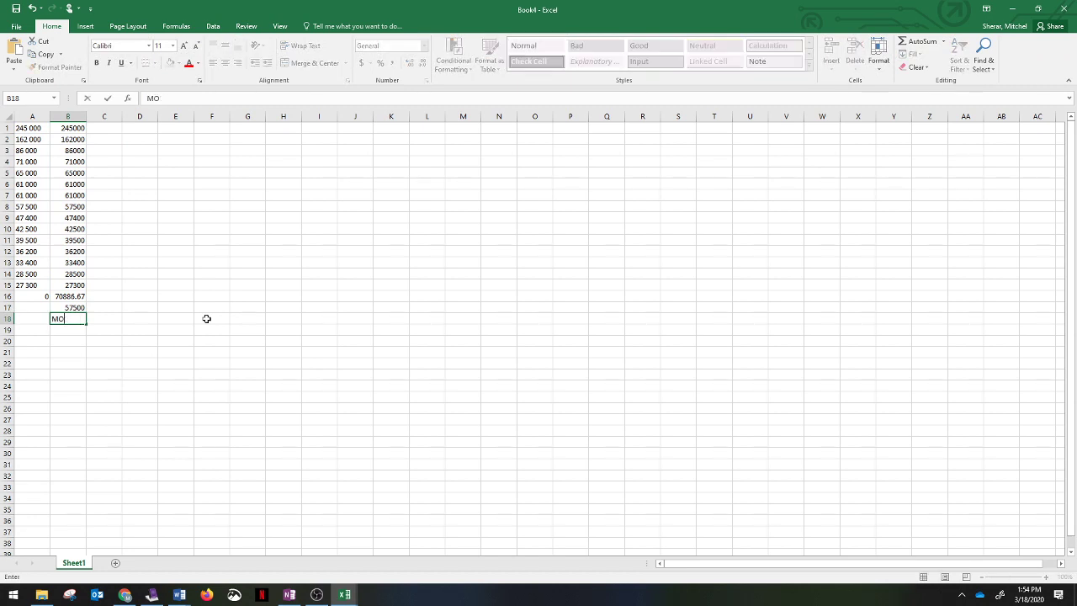
pyautogui.press('BackSpace')
pyautogui.press('BackSpace')
pyautogui.write('=MODE(')
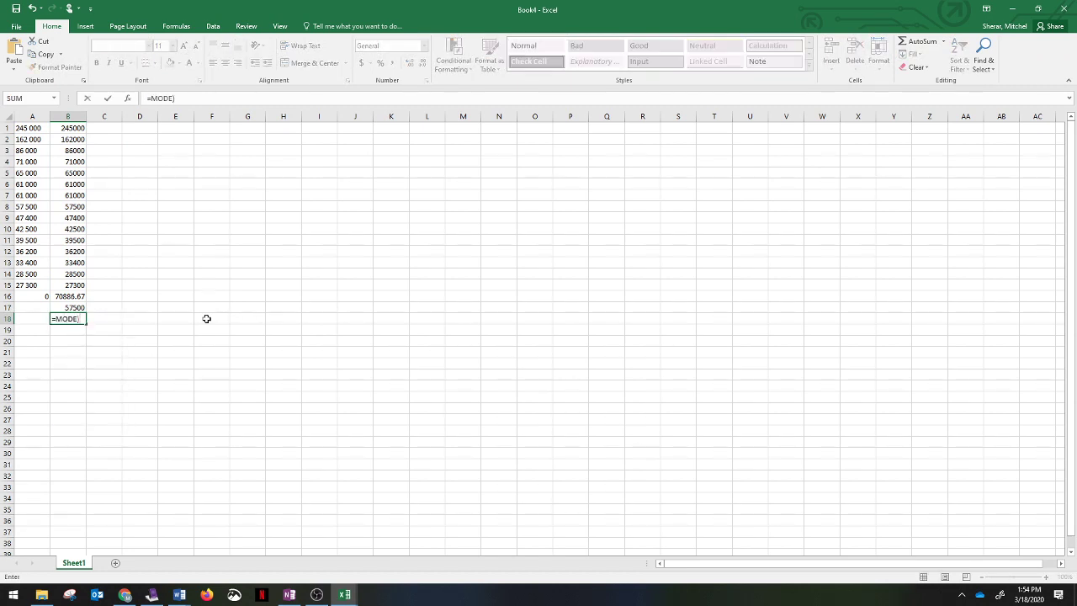
pyautogui.write('(')
pyautogui.press('BackSpace')
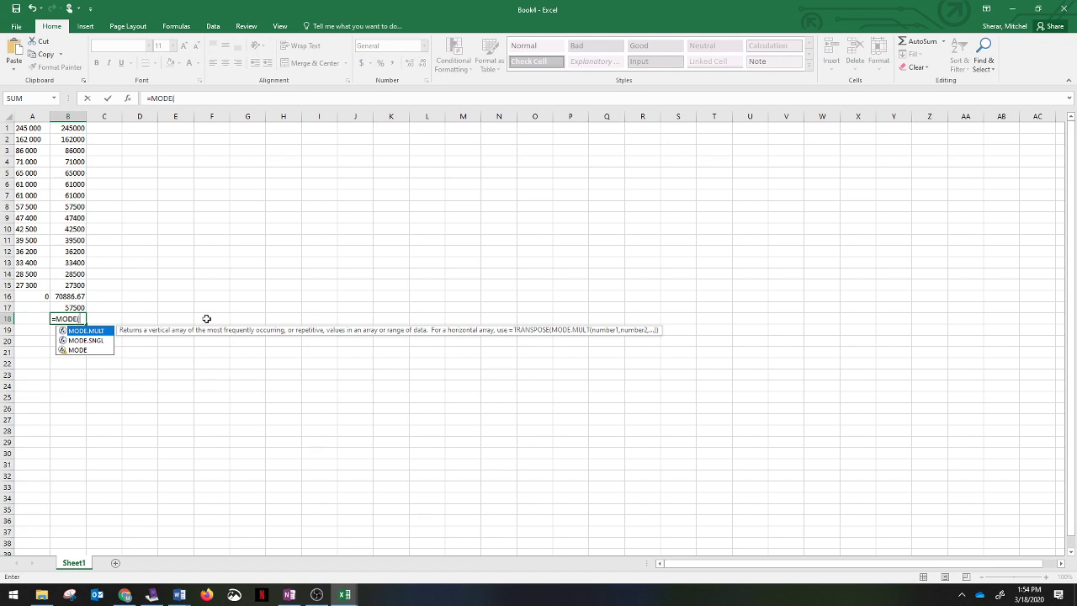
pyautogui.write('B1:NB')
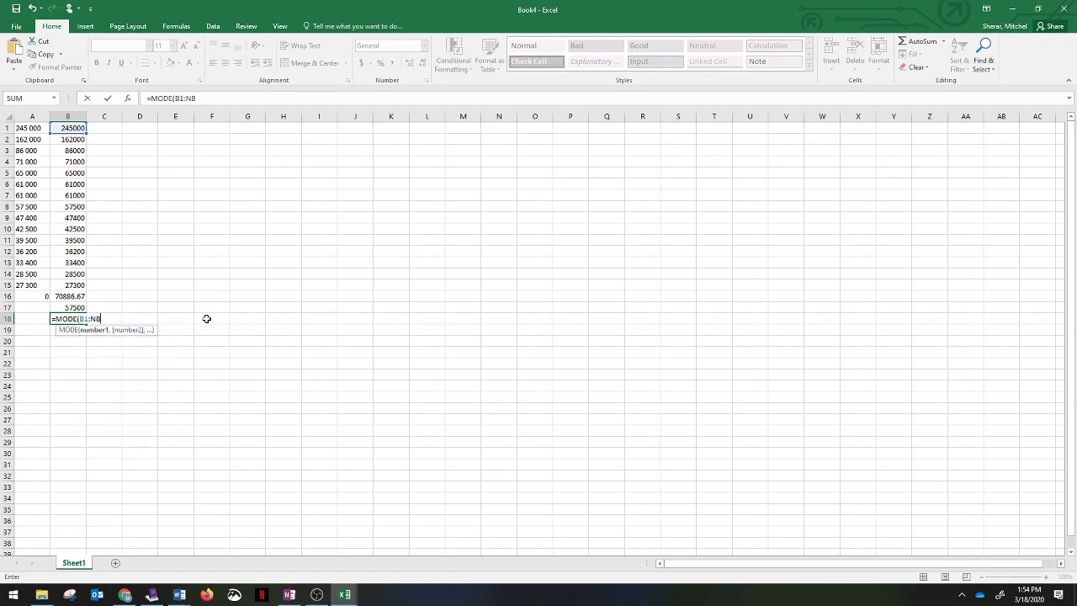
pyautogui.press('BackSpace')
pyautogui.press('BackSpace')
pyautogui.write('B15')
pyautogui.press('Return')
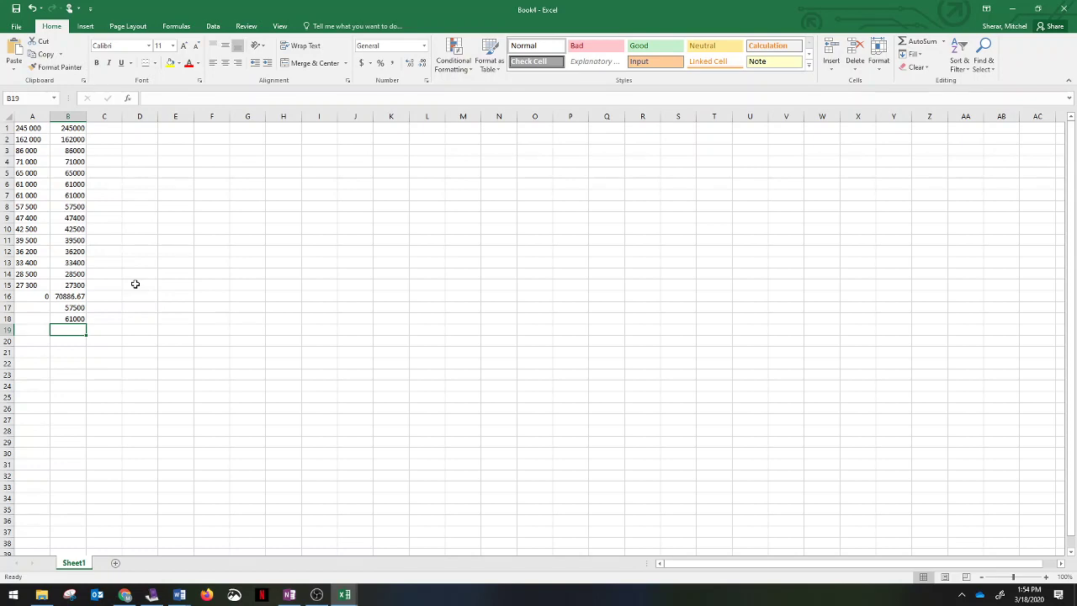
# Arrange the Book4 workbook side by side with the Word document 5.1 Exploration des données.docx.
pyautogui.doubleClick(749, 17)
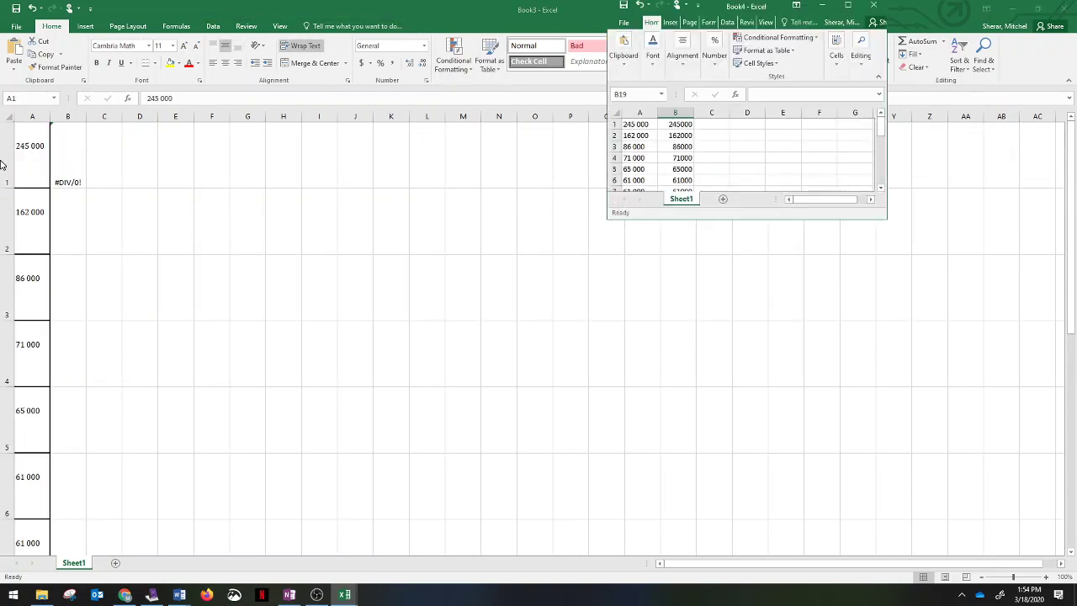
pyautogui.press('super+Left')
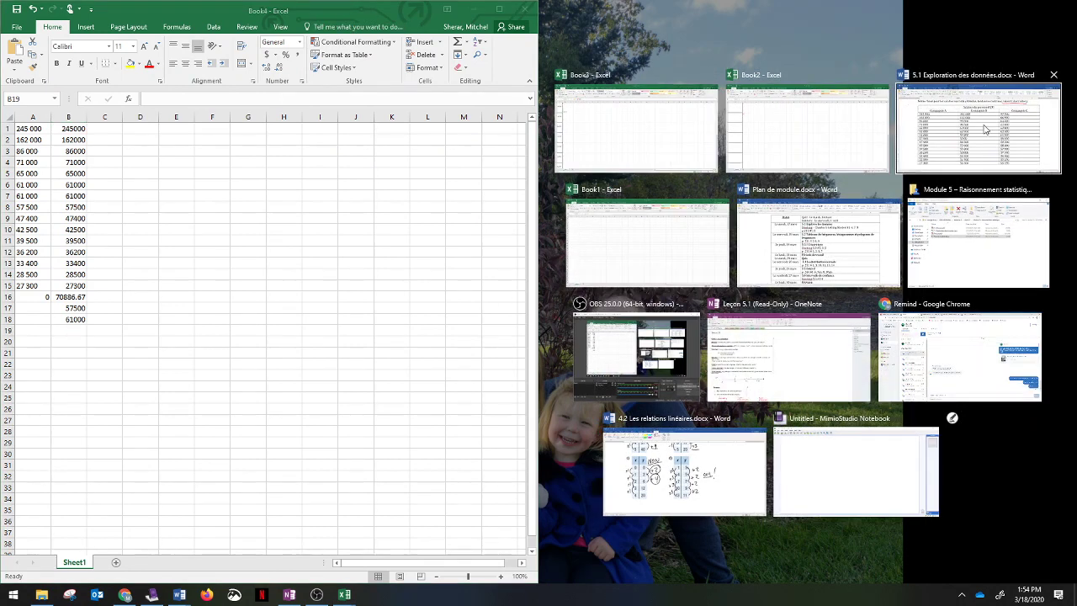
pyautogui.click(985, 127)
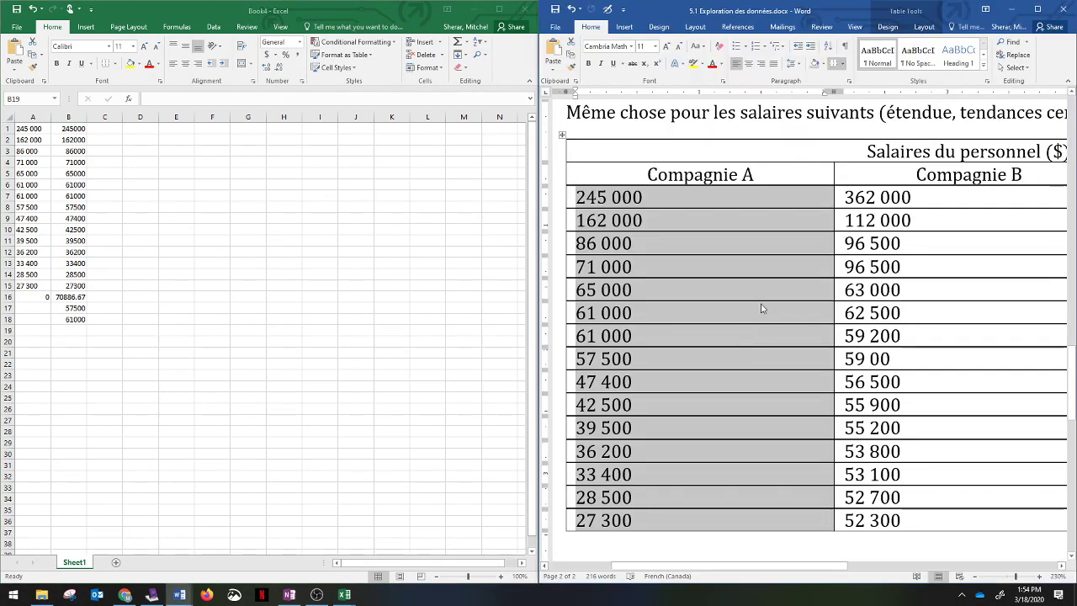
# Enter the first Compagnie B salary, 362 000, in cell C1 of the workbook.
pyautogui.click(110, 135)
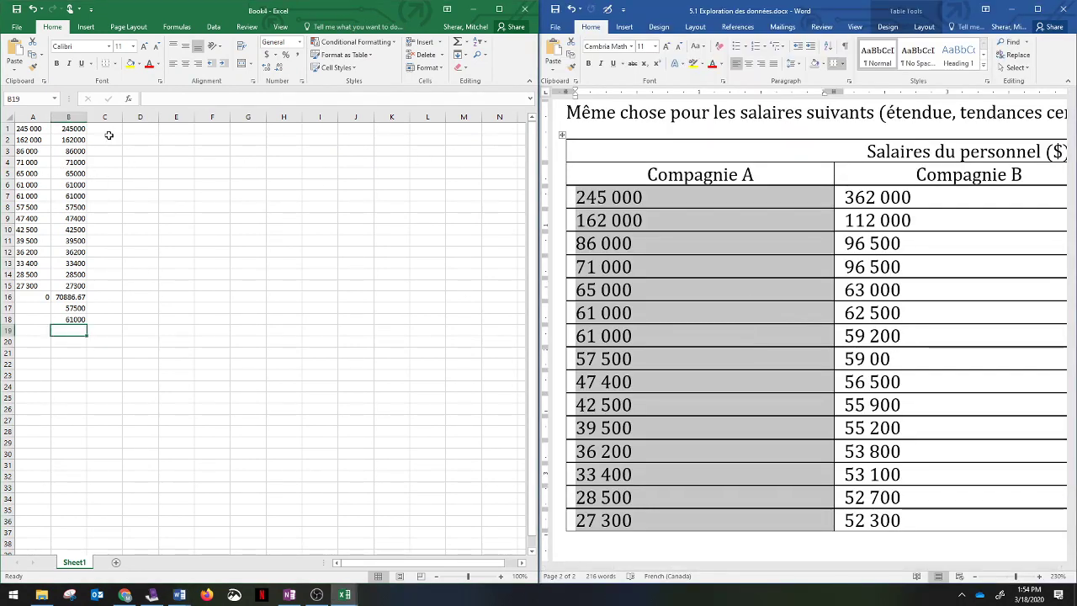
pyautogui.click(110, 132)
pyautogui.write('36')
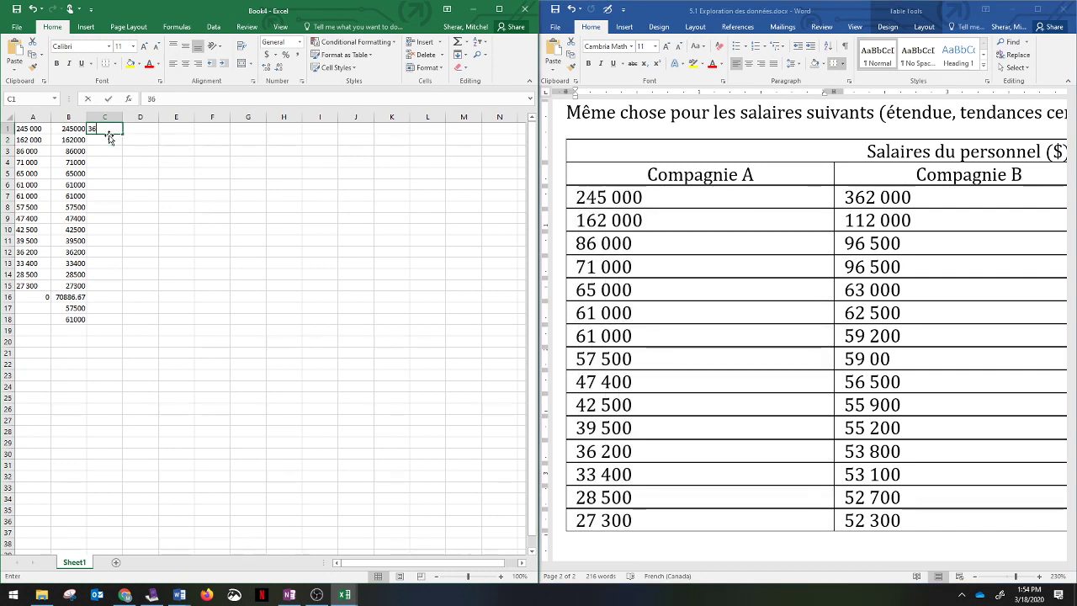
pyautogui.write('2 000')
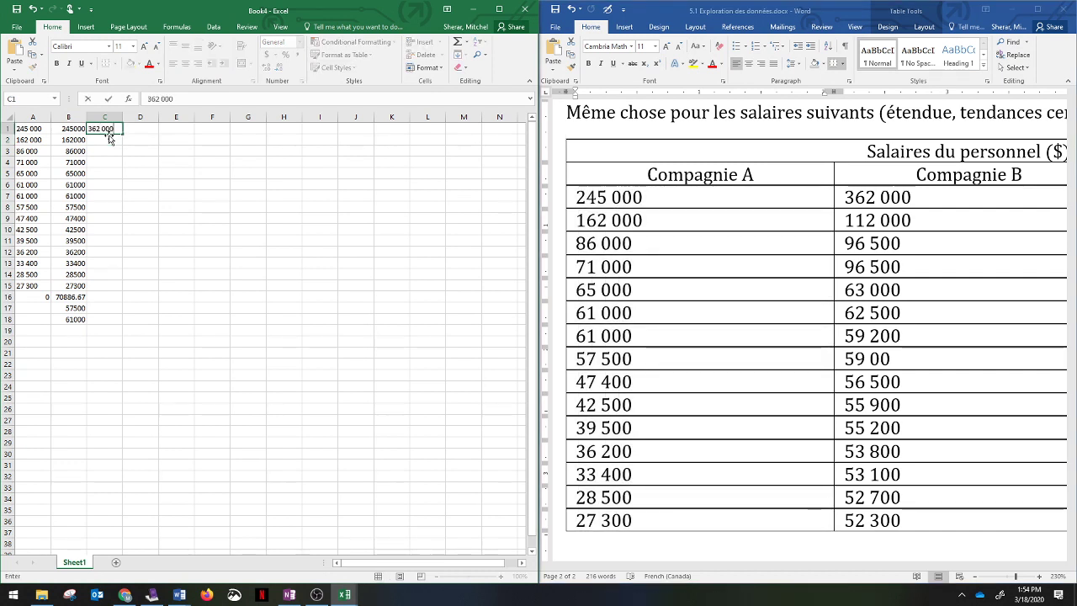
pyautogui.press('Return')
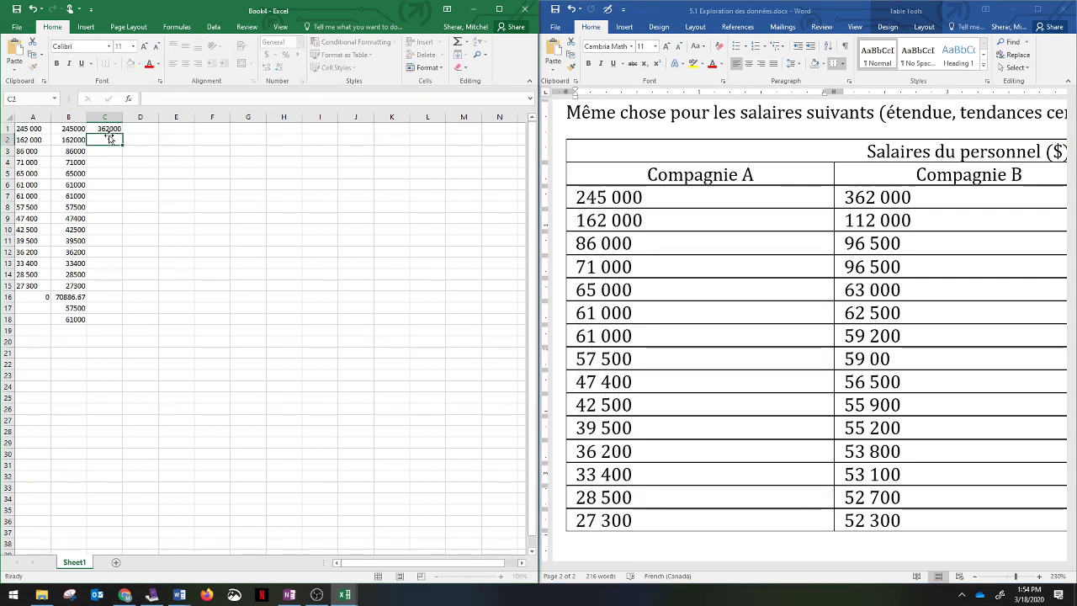
# Enter the Compagnie B salaries 112000, 96500 and 96500 in cells C2 to C4.
pyautogui.write('112 000')
pyautogui.press('Return')
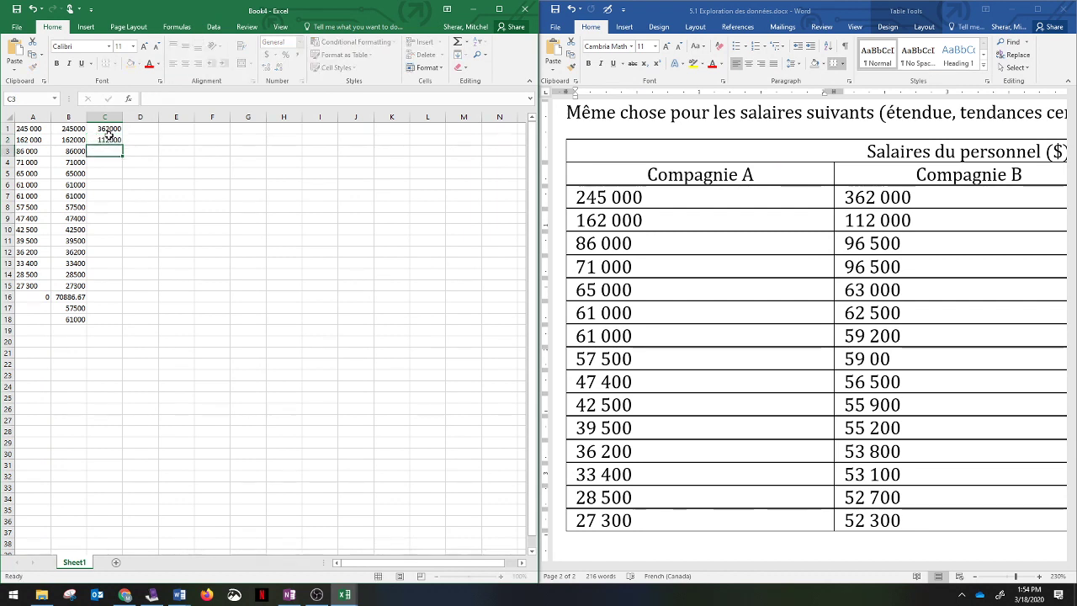
pyautogui.write('96 500')
pyautogui.press('Return')
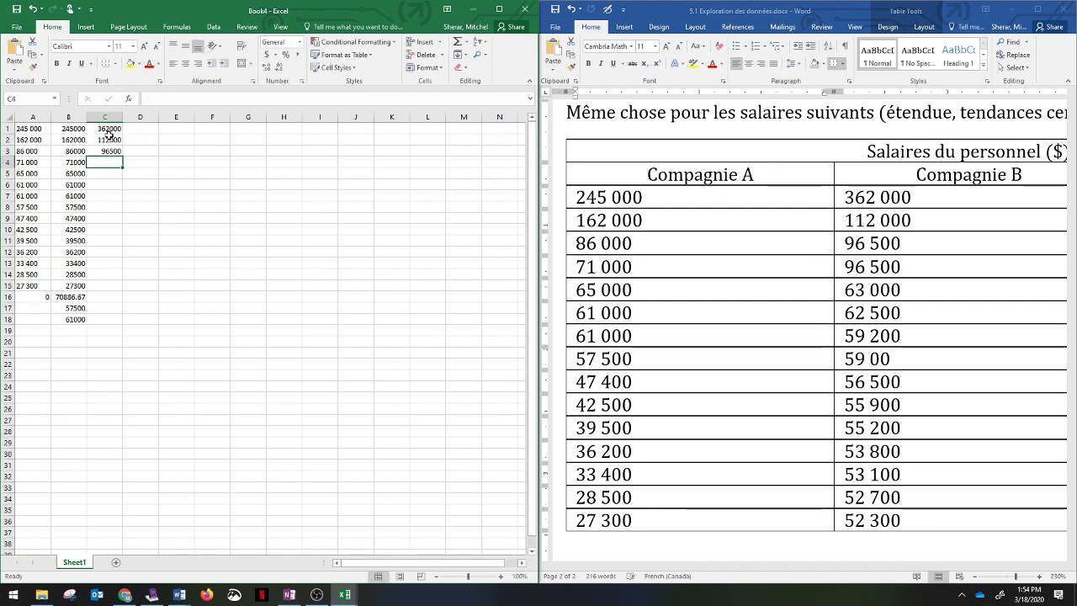
pyautogui.write('96 500')
pyautogui.press('Return')
# Enter 6300, 62500, 59200 and 59000 as the next Compagnie B salaries in cells C5 to C8.
pyautogui.write('6300')
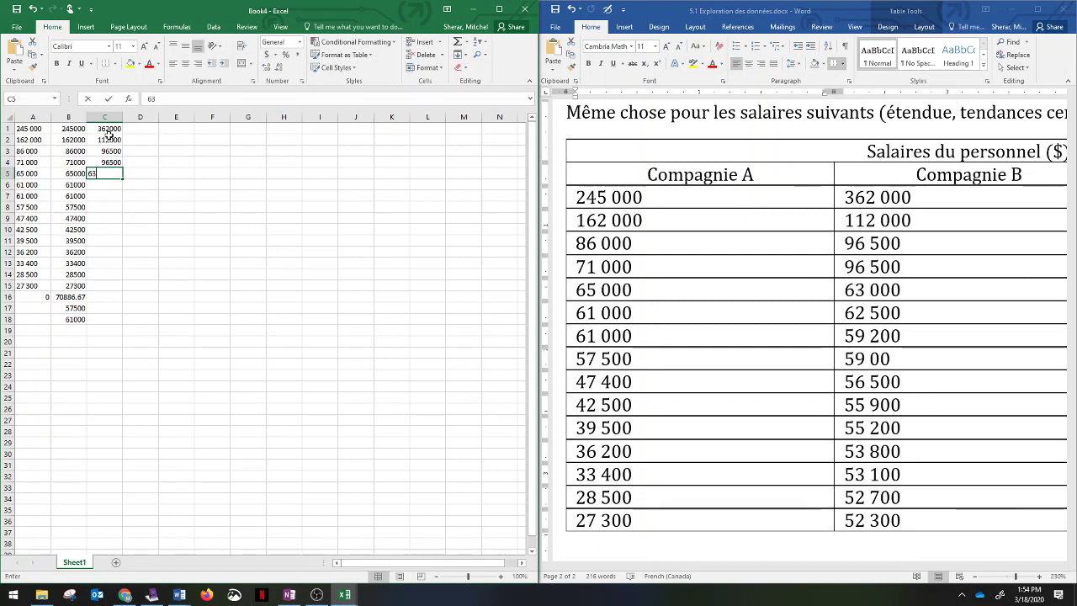
pyautogui.press('Return')
pyautogui.write('62500')
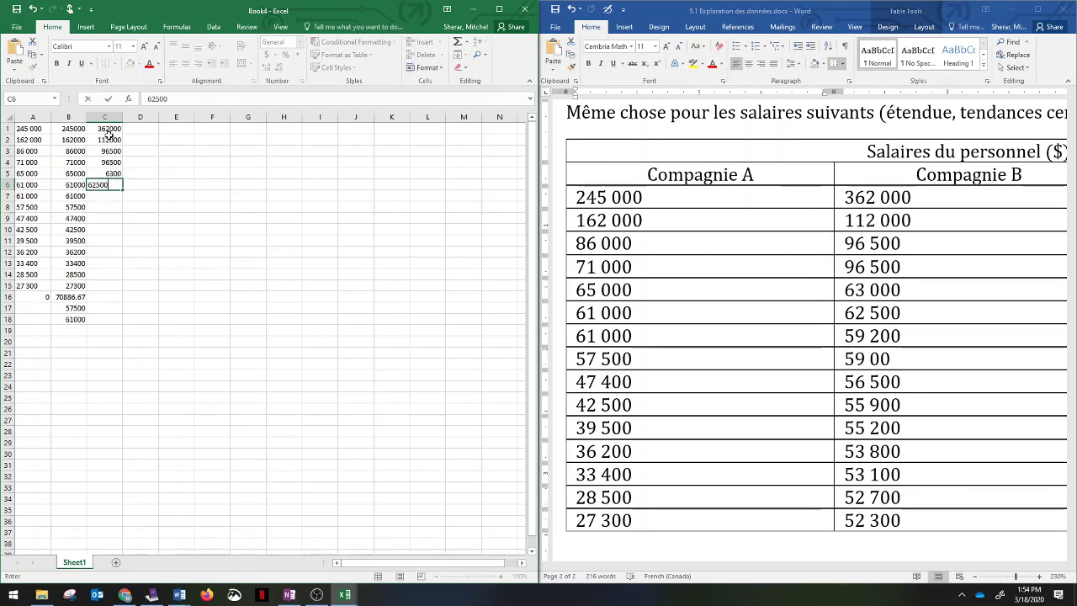
pyautogui.press('Return')
pyautogui.write('59200')
pyautogui.press('Return')
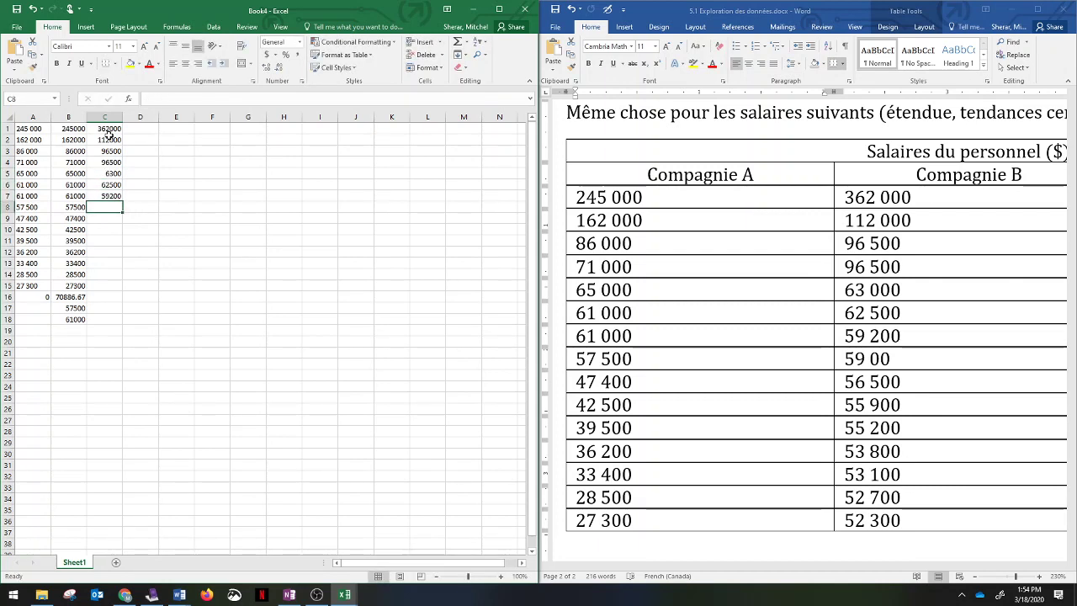
pyautogui.write('59000')
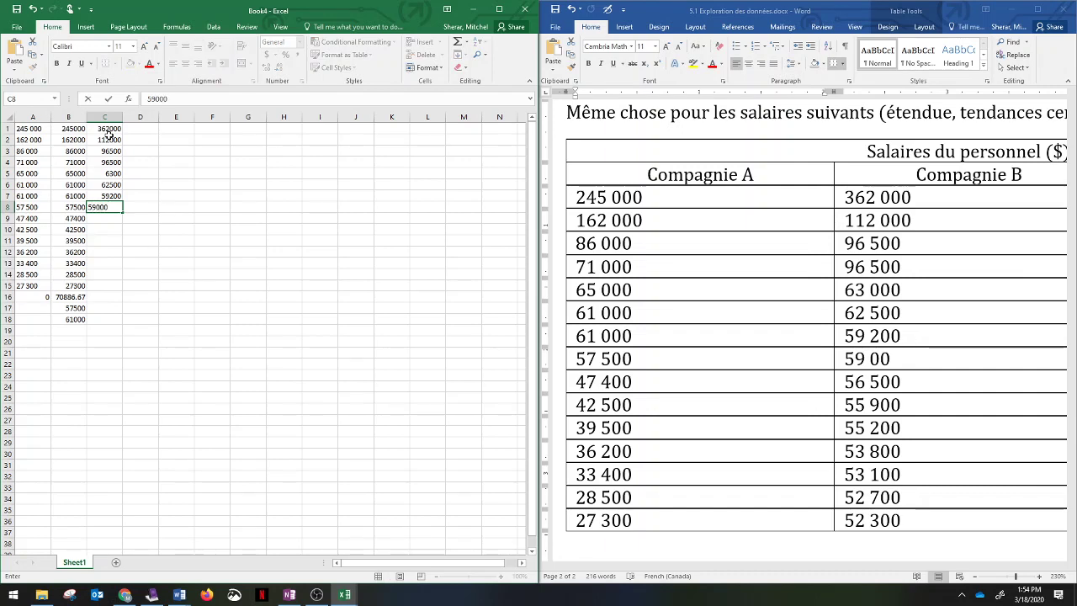
pyautogui.press('Return')
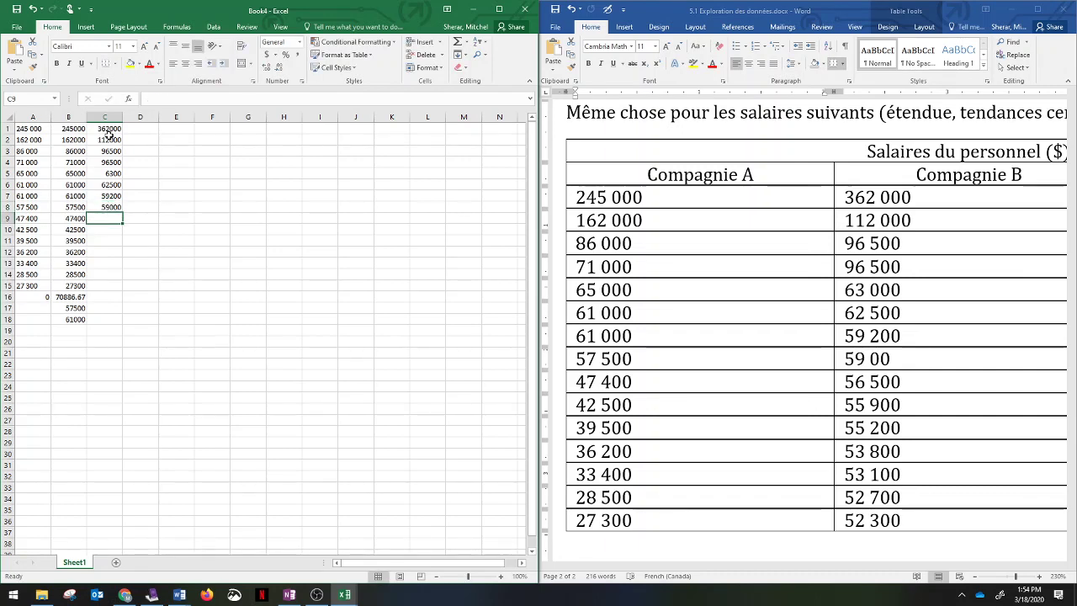
# Enter the Compagnie B salaries 56500, 55900 and 55200 in cells C9 to C11.
pyautogui.write('56500')
pyautogui.press('Return')
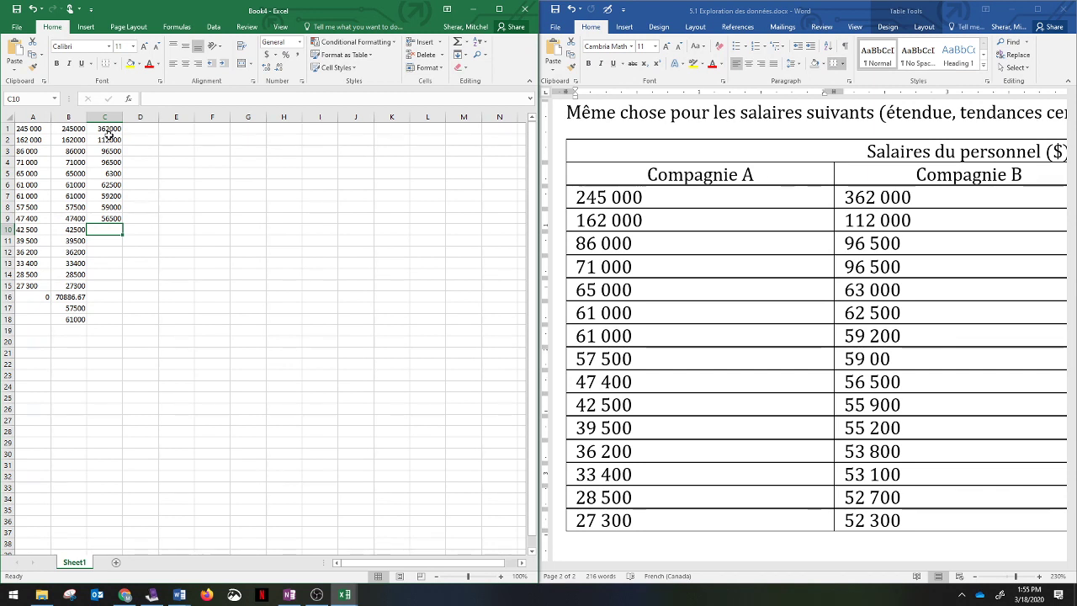
pyautogui.write('55900')
pyautogui.press('Return')
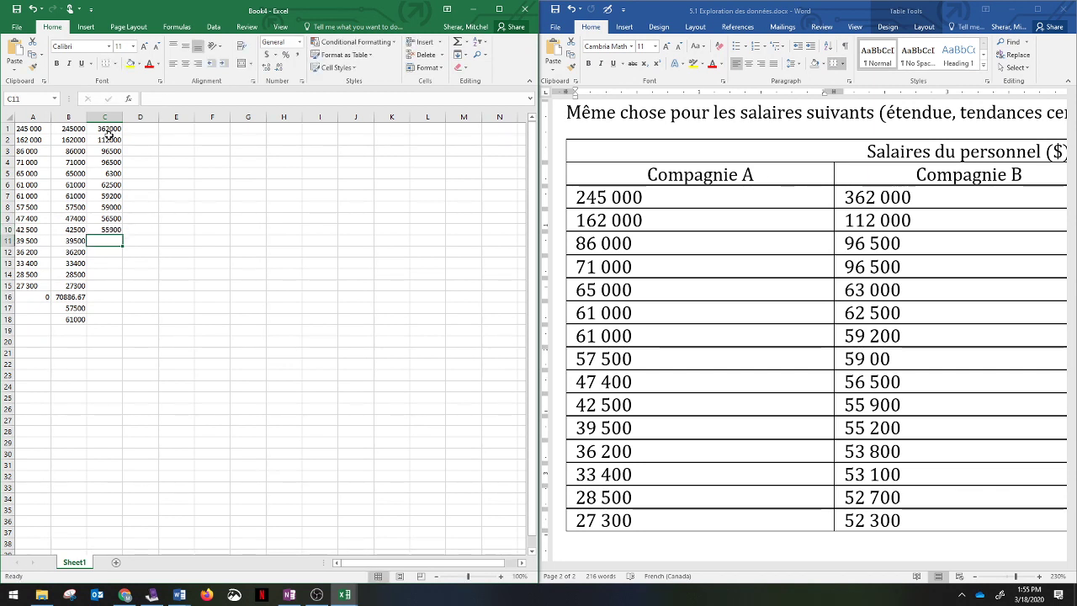
pyautogui.write('55200')
pyautogui.press('Return')
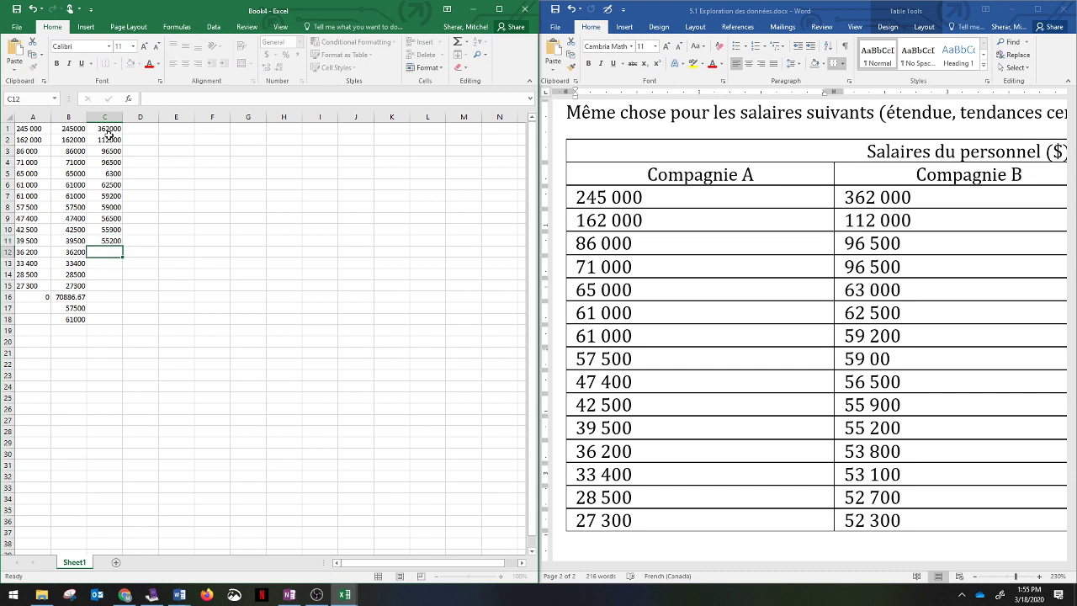
# Complete the Compagnie B column with the salaries 53800, 53100, 52700 and 52300 in cells C12 to C15.
pyautogui.write('538')
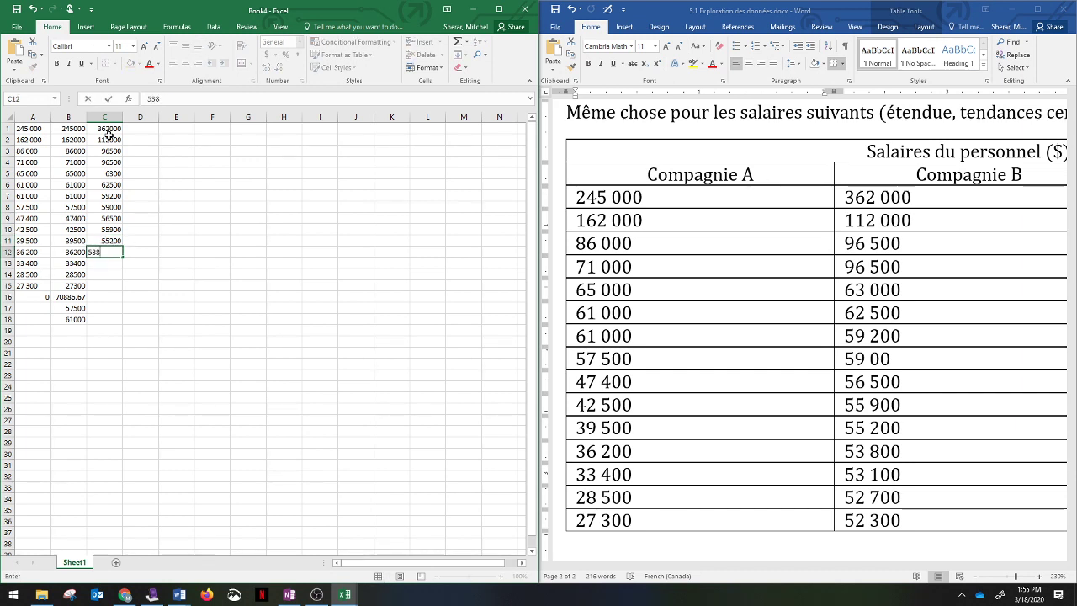
pyautogui.write('0')
pyautogui.press('Return')
pyautogui.write('53100')
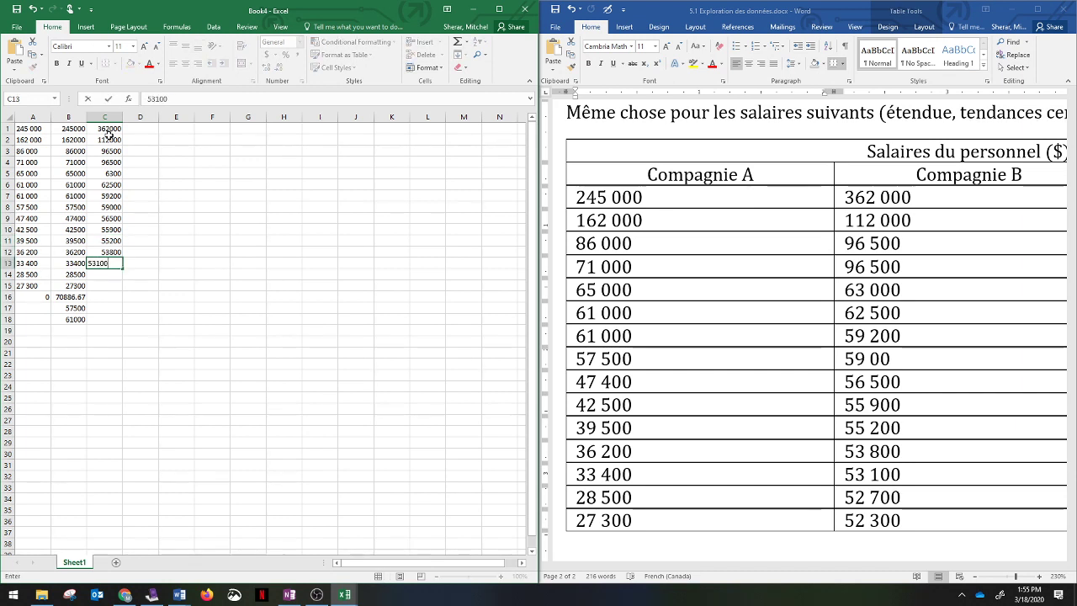
pyautogui.press('Return')
pyautogui.write('5287')
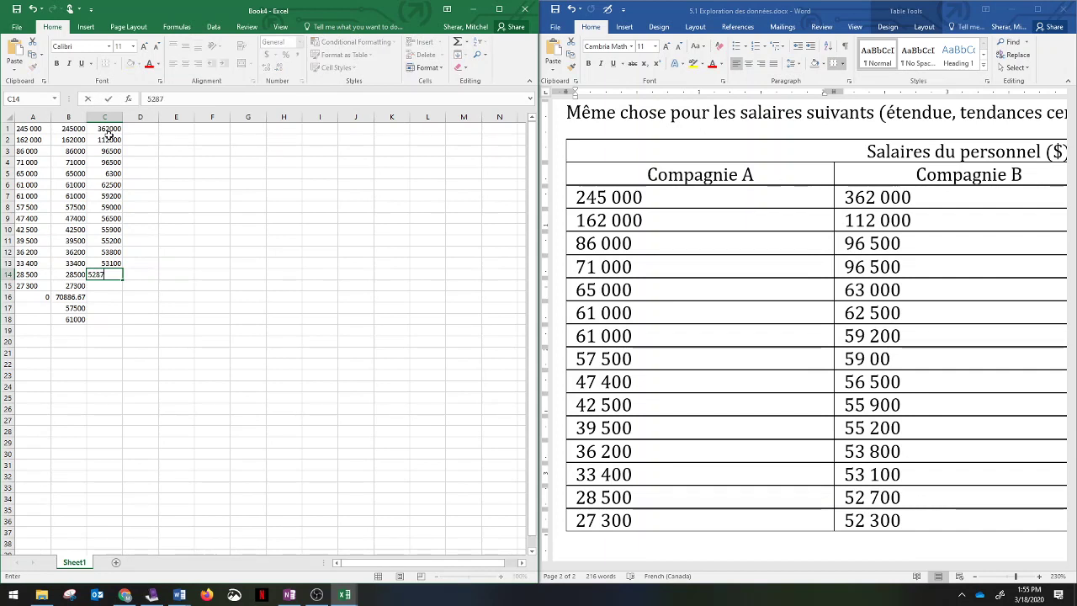
pyautogui.press('BackSpace')
pyautogui.press('BackSpace')
pyautogui.write('700')
pyautogui.press('Return')
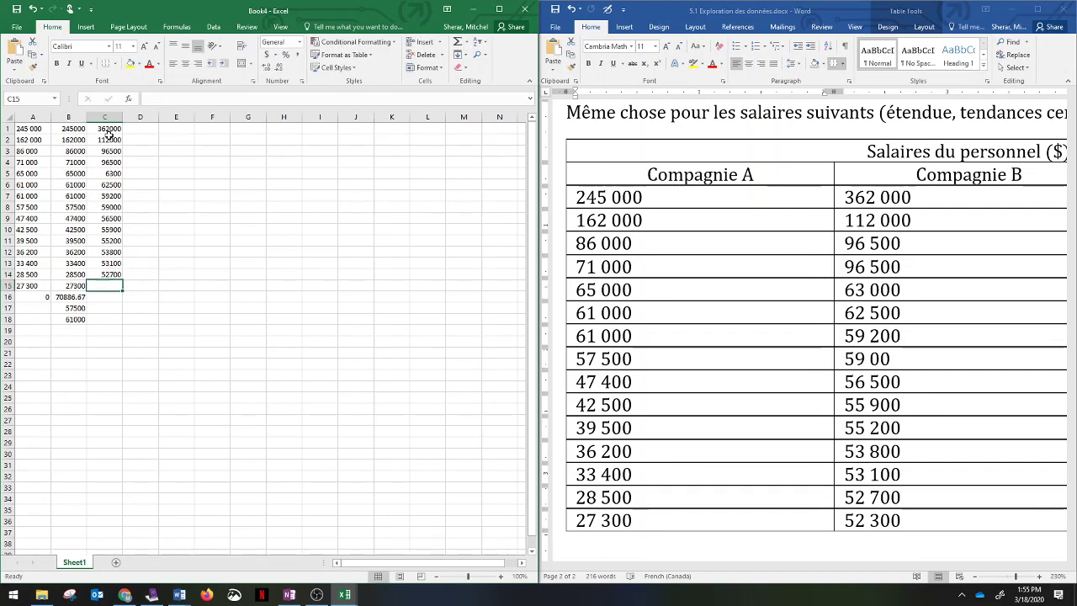
pyautogui.write('52300')
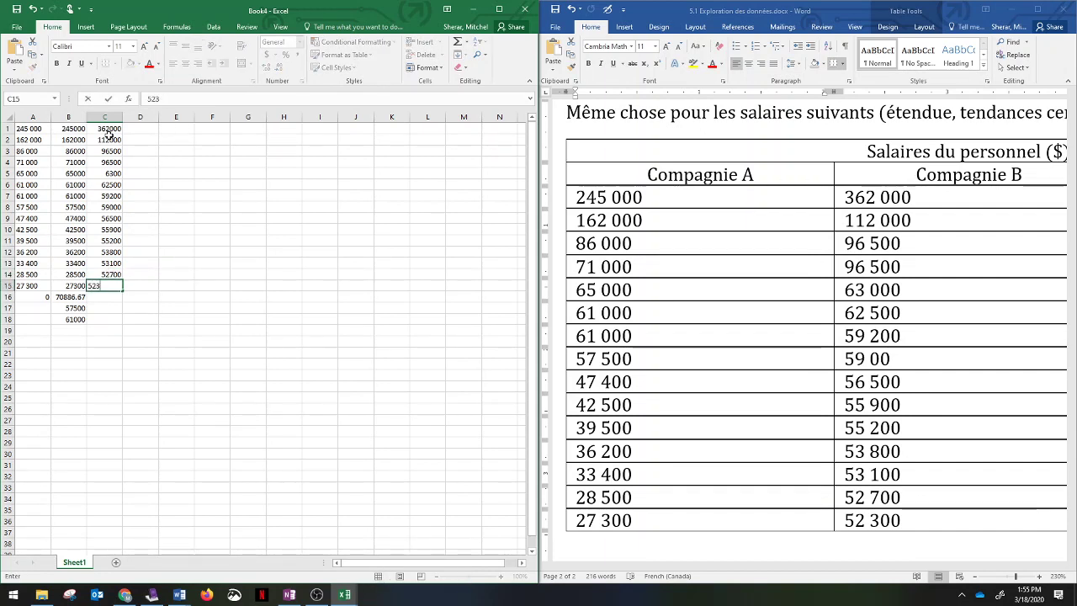
pyautogui.press('Return')
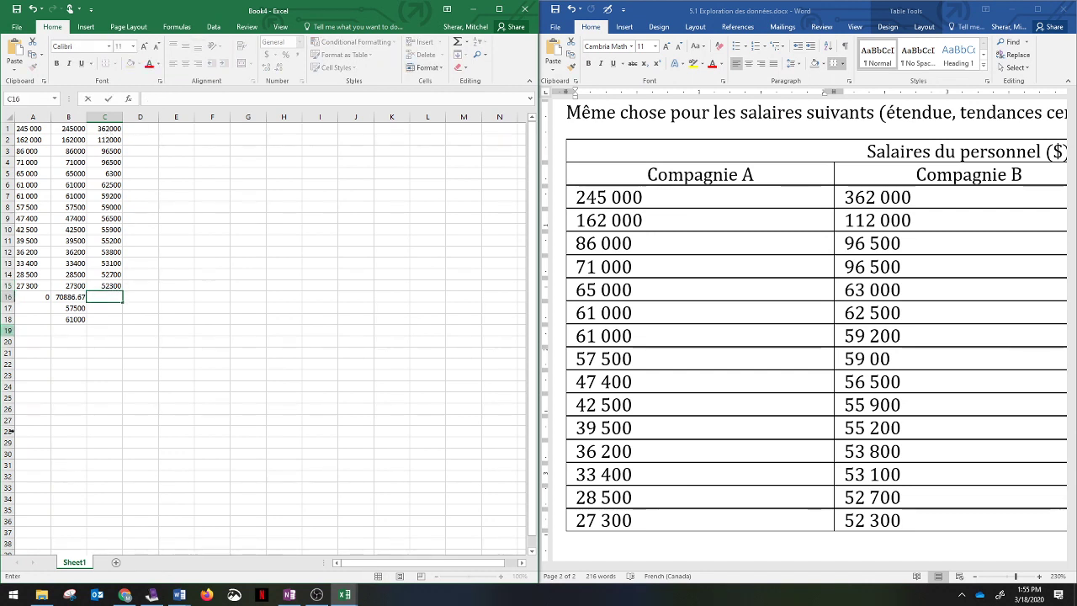
# Fill the average, median and mode formulas from B16:B18 across into columns C and D.
pyautogui.click(71, 297)
pyautogui.moveTo(87, 302); pyautogui.dragTo(145, 318)
pyautogui.click(77, 308)
pyautogui.click(74, 328)
pyautogui.click(76, 320)
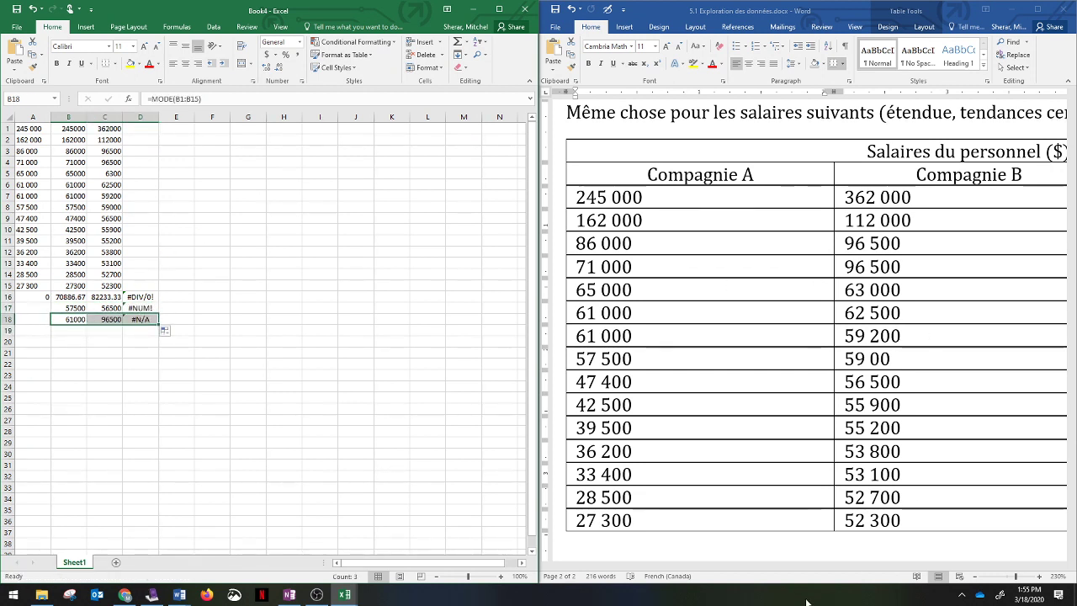
# Bring the Compagnie C salaries into view in the Word table and enter 97500, 66900 and 64400 in cells D1 to D3 of the workbook.
pyautogui.click(820, 575)
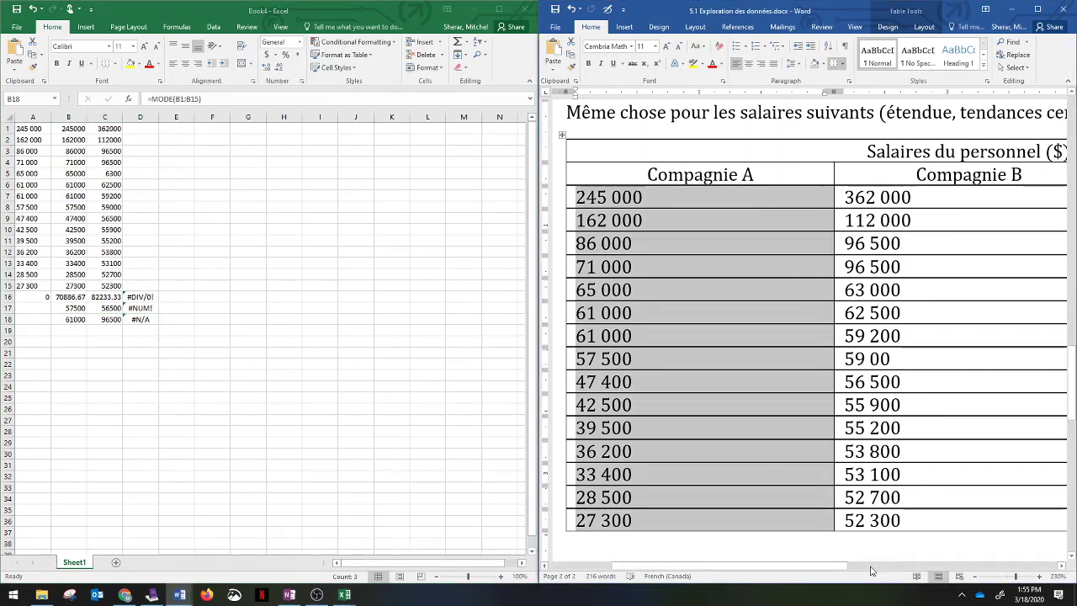
pyautogui.click(870, 571)
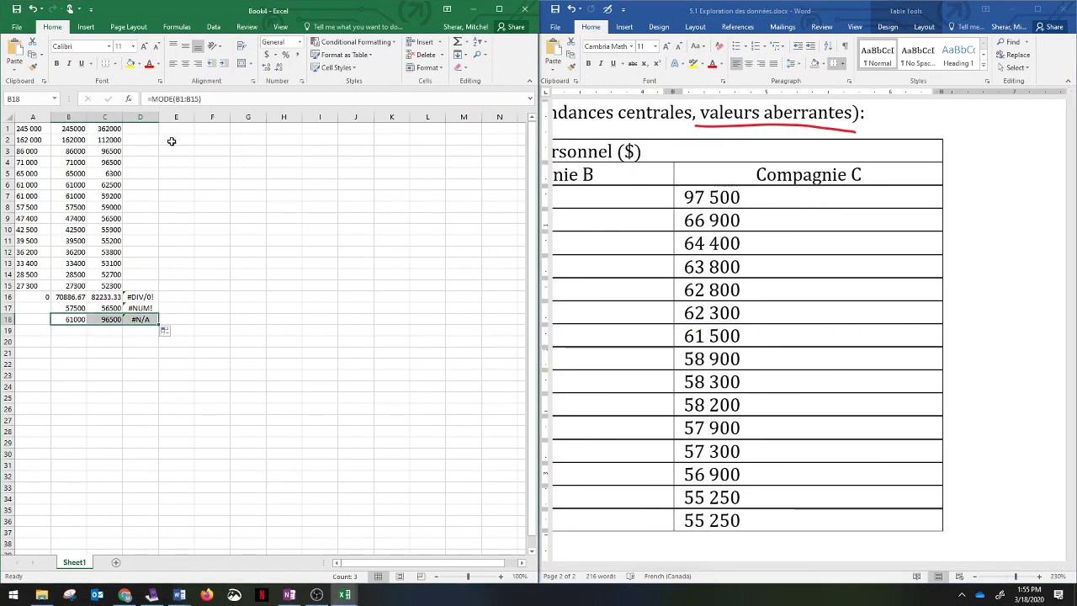
pyautogui.click(143, 130)
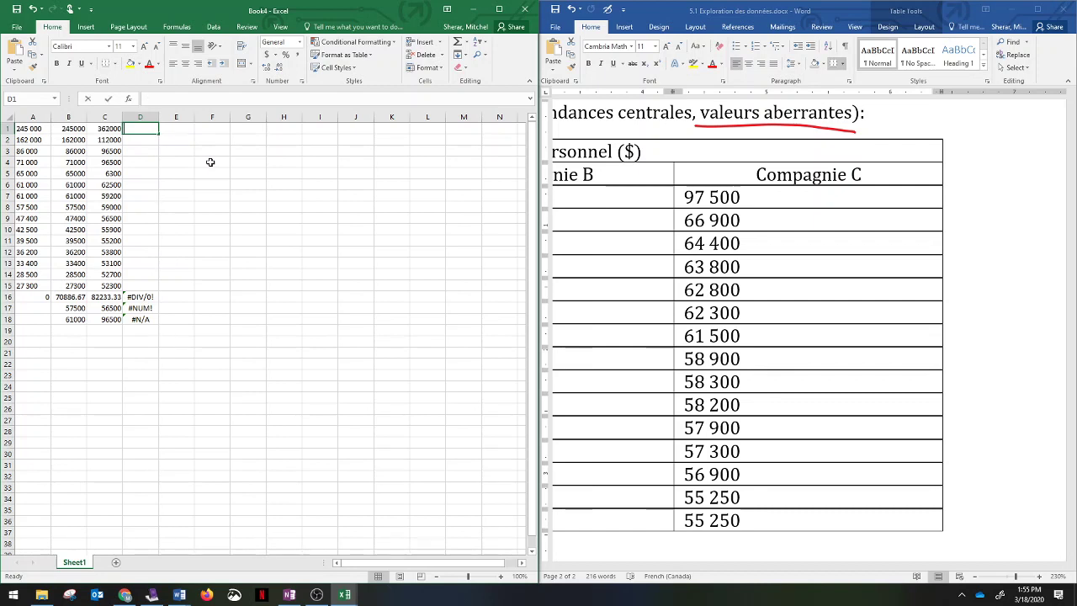
pyautogui.write('97500')
pyautogui.press('Return')
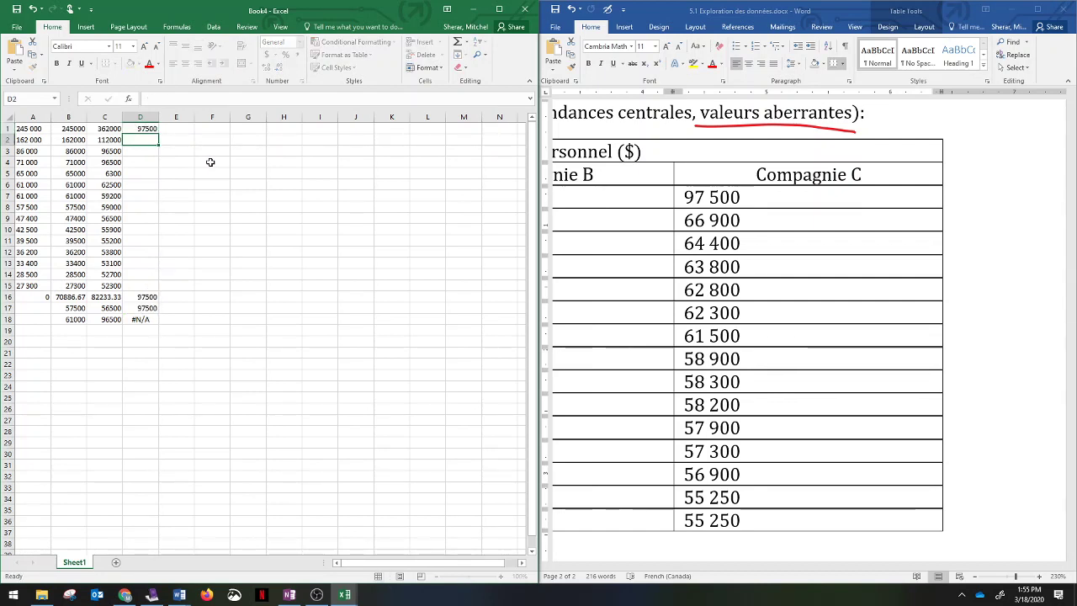
pyautogui.write('66900')
pyautogui.press('Return')
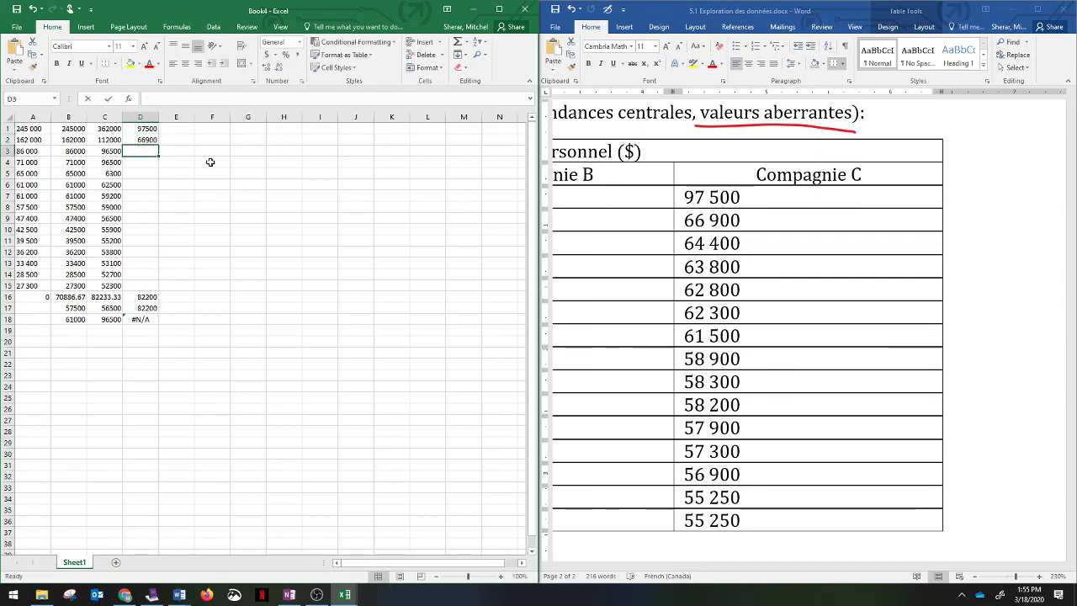
pyautogui.write('64400')
pyautogui.press('Return')
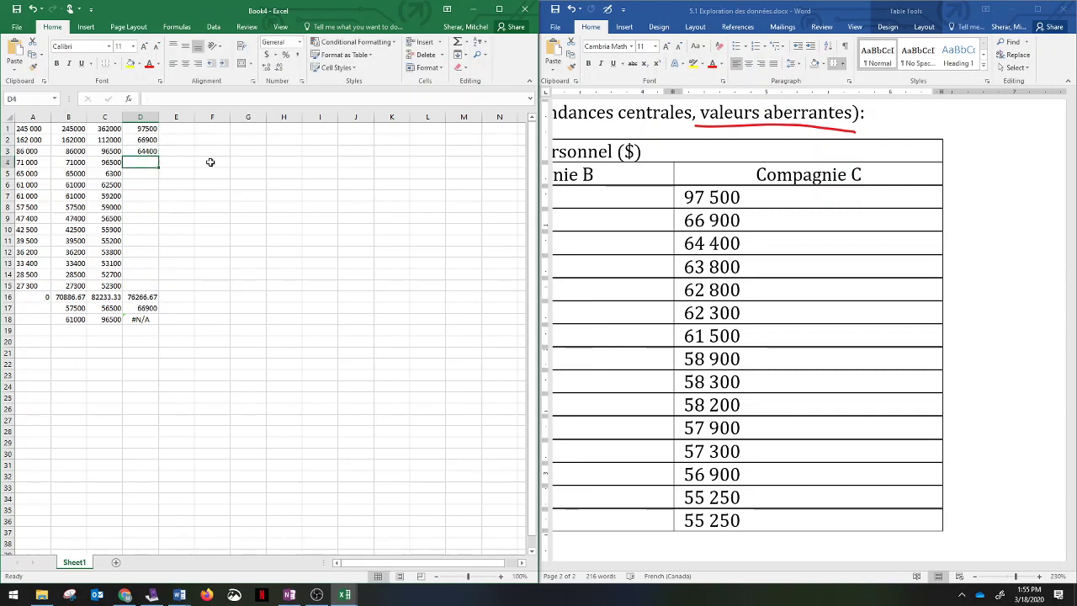
# Enter the Compagnie C salaries 63800, 62800, 62300 and 61500 in cells D4 to D7.
pyautogui.write('63800')
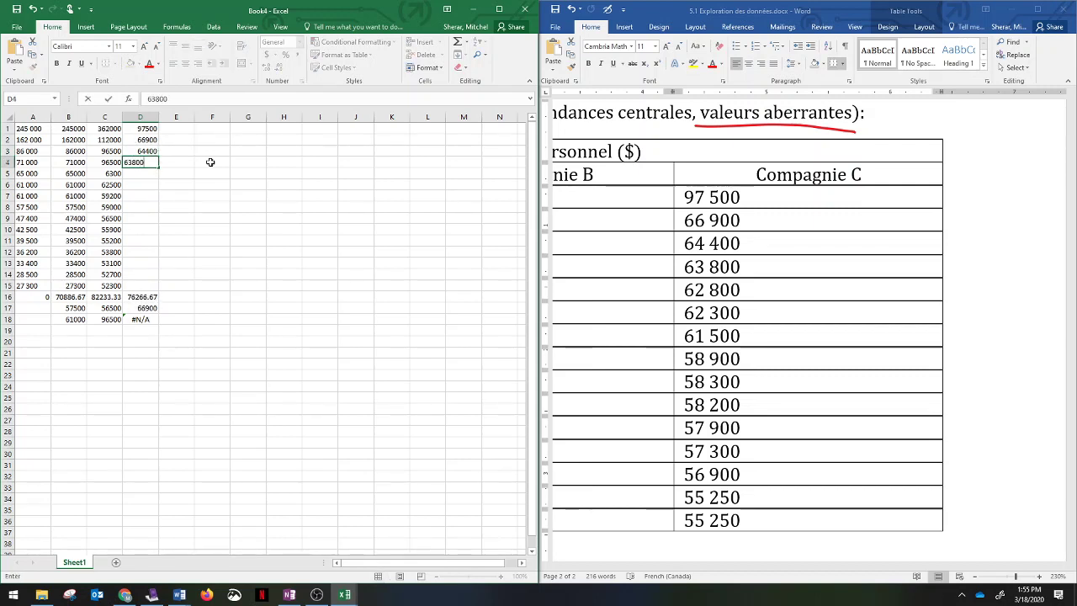
pyautogui.press('Return')
pyautogui.write('62800')
pyautogui.press('Return')
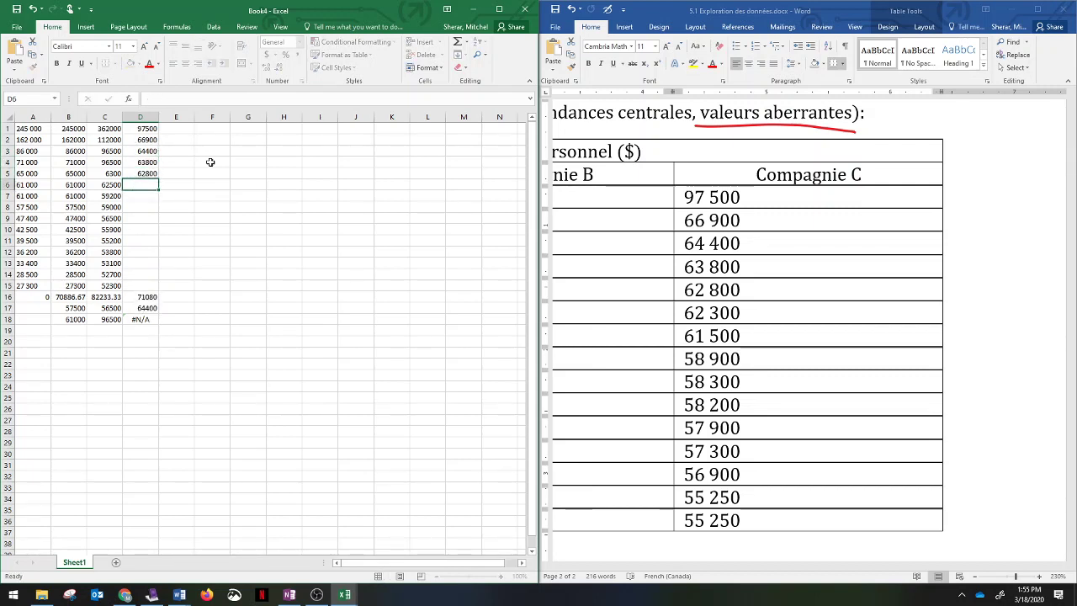
pyautogui.write('6230900')
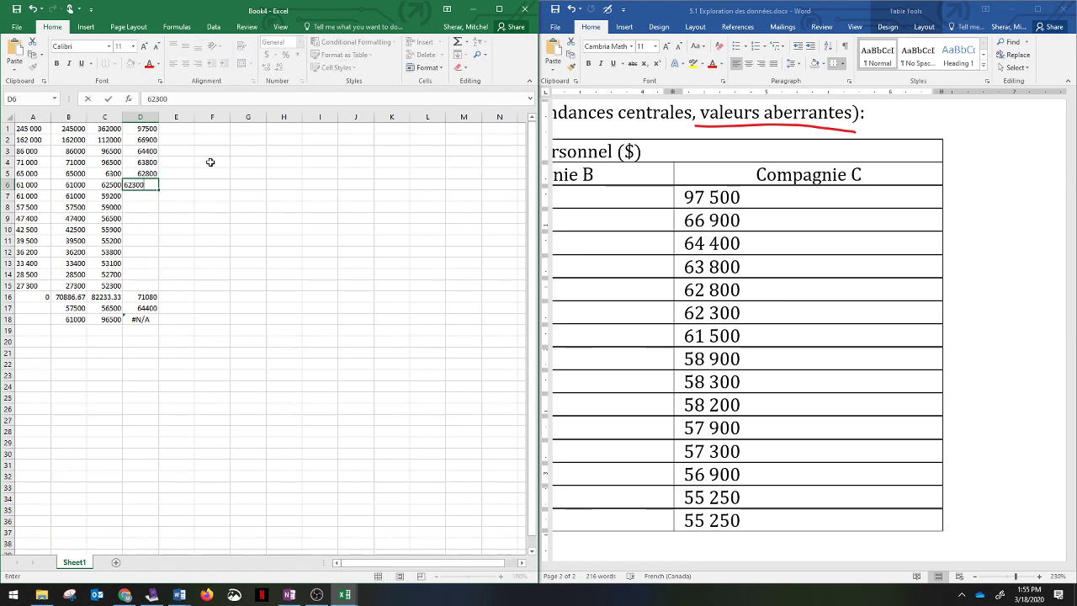
pyautogui.press('Return')
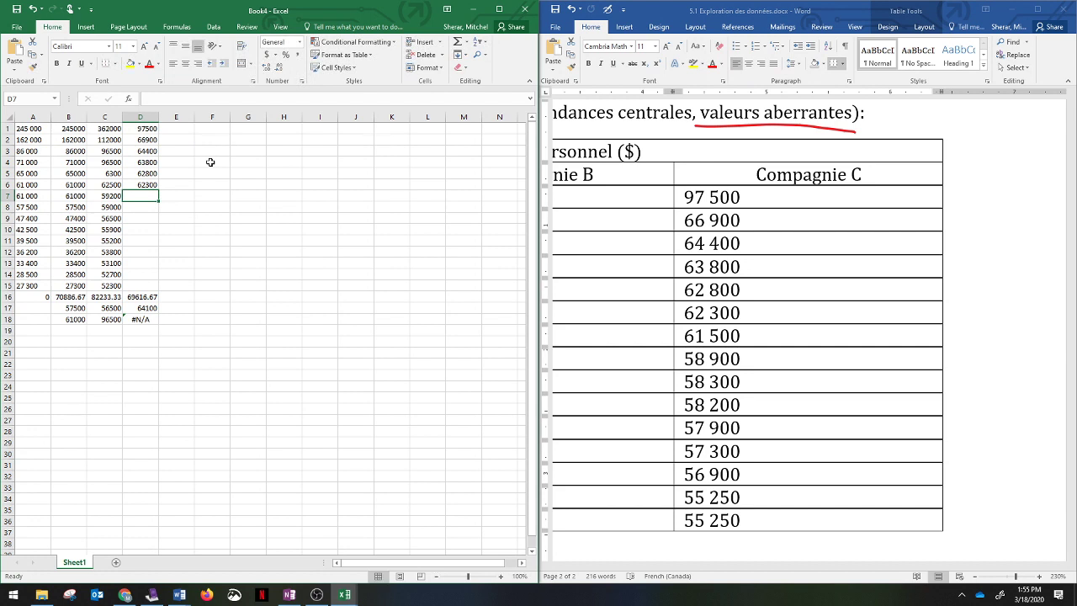
pyautogui.write('61500')
pyautogui.press('Return')
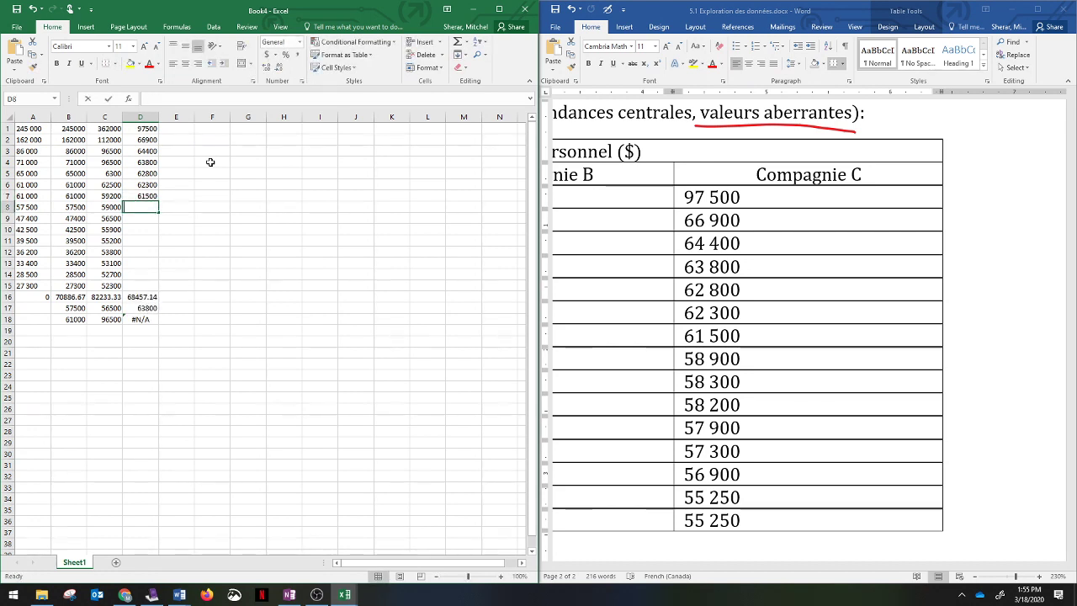
# Enter the Compagnie C salaries 58900, 58300, 58200 and 57900 in cells D8 to D11.
pyautogui.write('58900')
pyautogui.press('Return')
pyautogui.write('5830')
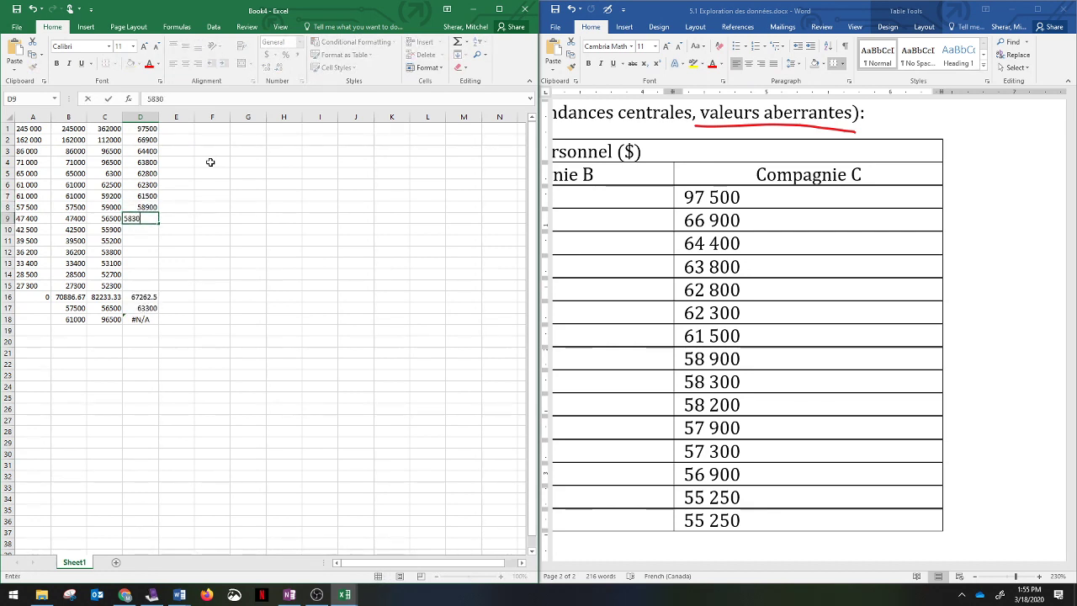
pyautogui.write('0')
pyautogui.press('Return')
pyautogui.write('58200')
pyautogui.press('Return')
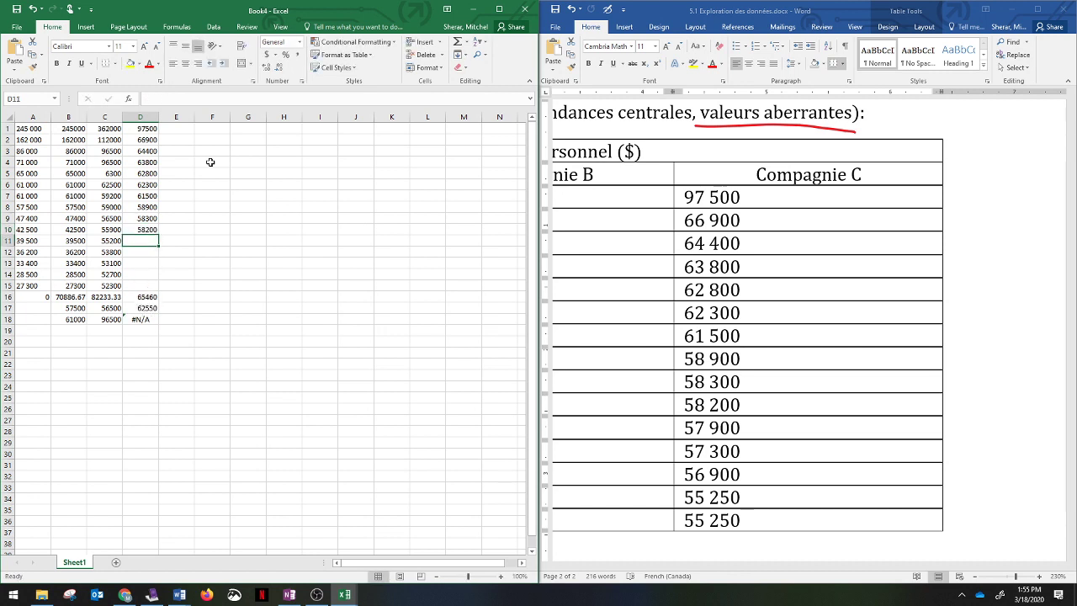
pyautogui.write('57900')
pyautogui.press('Return')
# Complete the Compagnie C column with the salaries 57300, 56900, 55250 and 55250 in cells D12 to D15.
pyautogui.write('5')
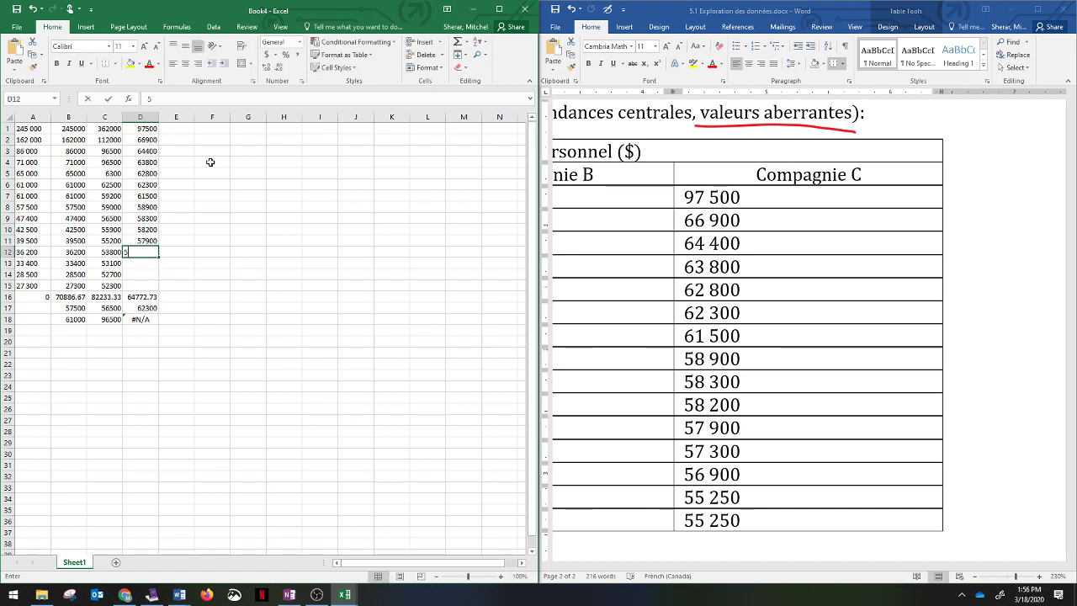
pyautogui.write('7300')
pyautogui.press('Return')
pyautogui.write('57')
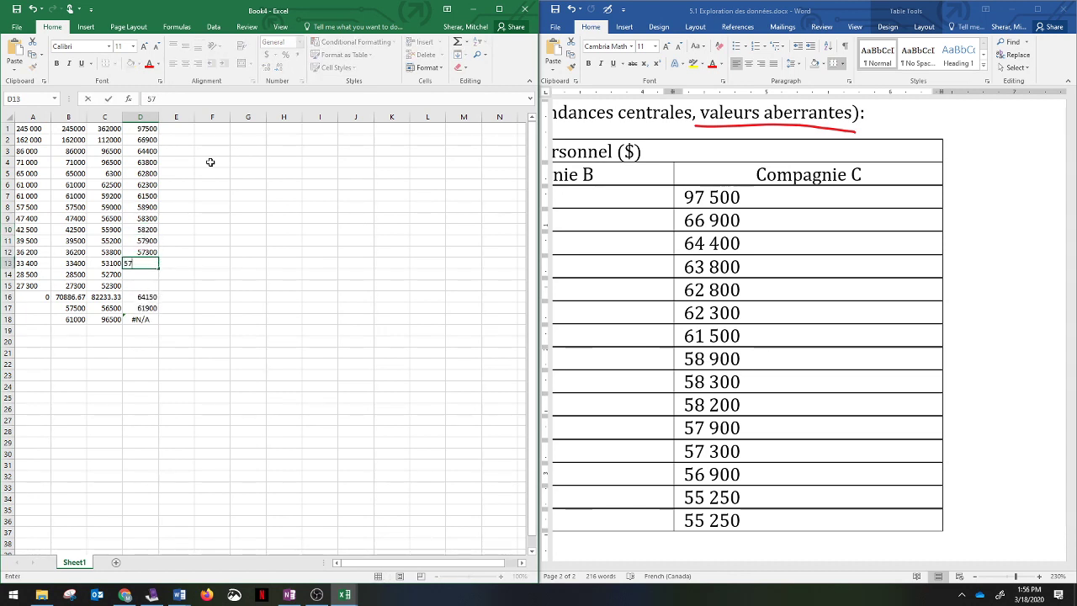
pyautogui.write('900')
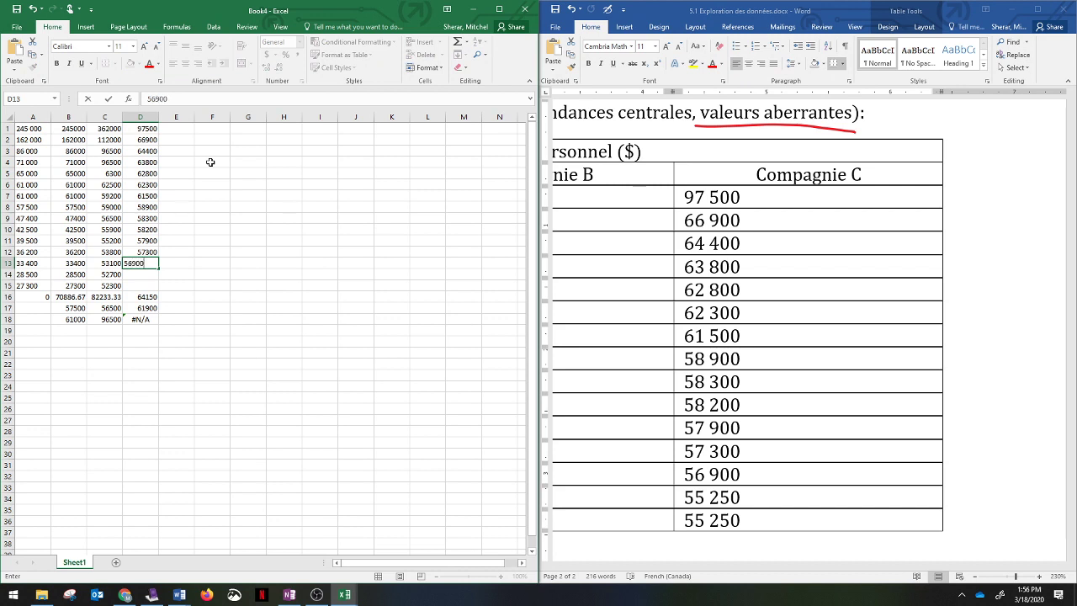
pyautogui.press('Return')
pyautogui.write('55250')
pyautogui.press('Return')
pyautogui.write('55250')
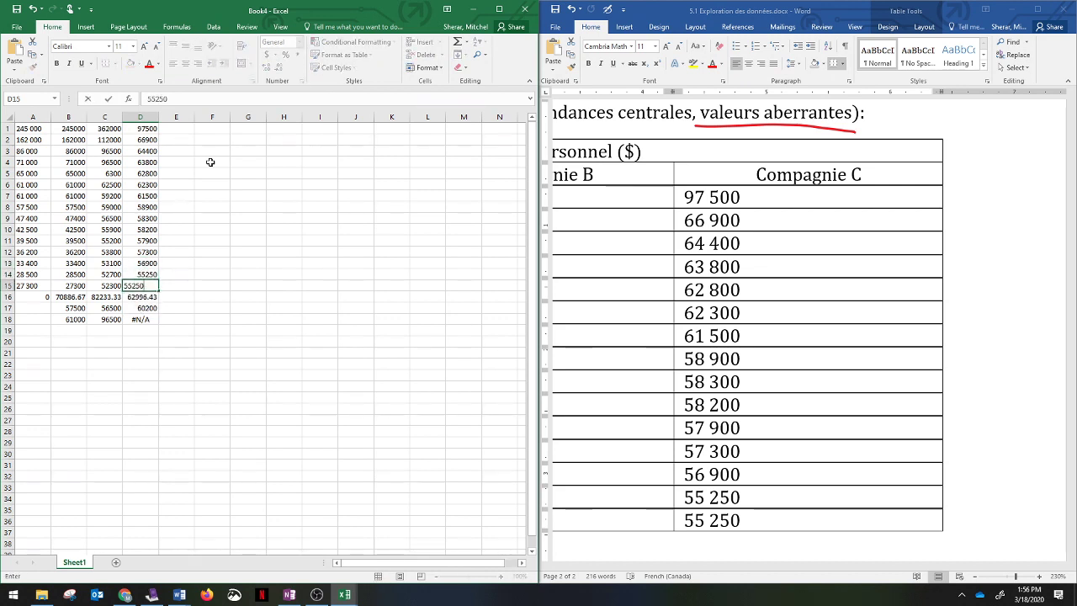
pyautogui.press('Return')
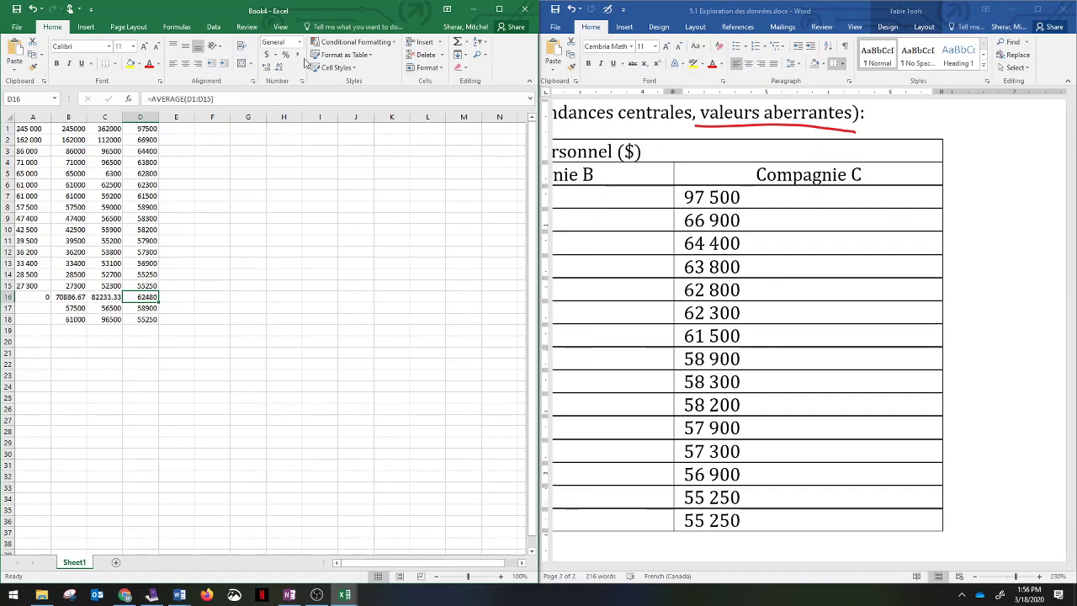
# Maximize the workbook window and clear the text-formatted salaries and the result in cells A1 to A16.
pyautogui.click(499, 10)
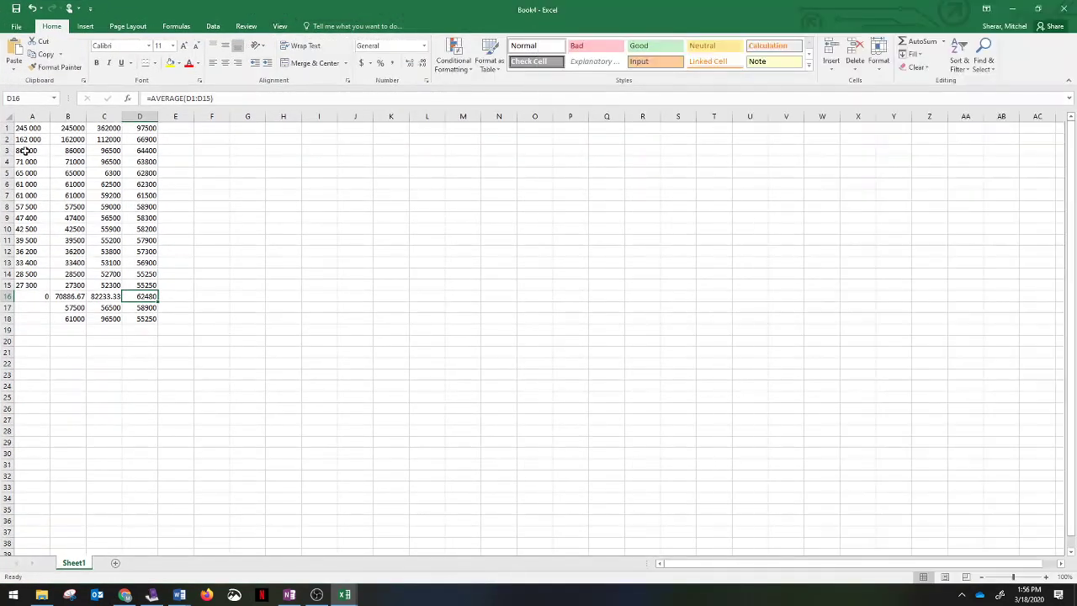
pyautogui.click(32, 128)
pyautogui.hotkey('shift', 'Down')
pyautogui.hotkey('shift', 'Down')
pyautogui.hotkey('shift', 'Down')
pyautogui.hotkey('shift', 'Down')
pyautogui.hotkey('shift', 'Down')
pyautogui.hotkey('shift', 'Down')
pyautogui.hotkey('shift', 'Down')
pyautogui.hotkey('shift', 'Down')
pyautogui.hotkey('shift', 'Down')
pyautogui.hotkey('shift', 'Down')
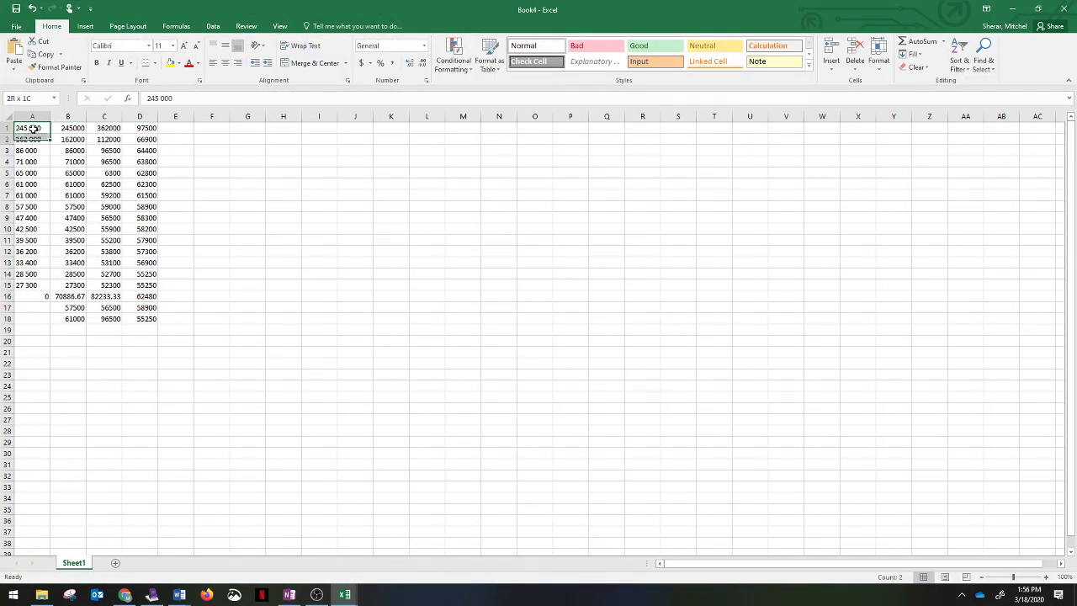
pyautogui.hotkey('shift', 'Down')
pyautogui.hotkey('shift', 'Down')
pyautogui.hotkey('shift', 'Down')
pyautogui.hotkey('shift', 'Down')
pyautogui.hotkey('shift', 'Down')
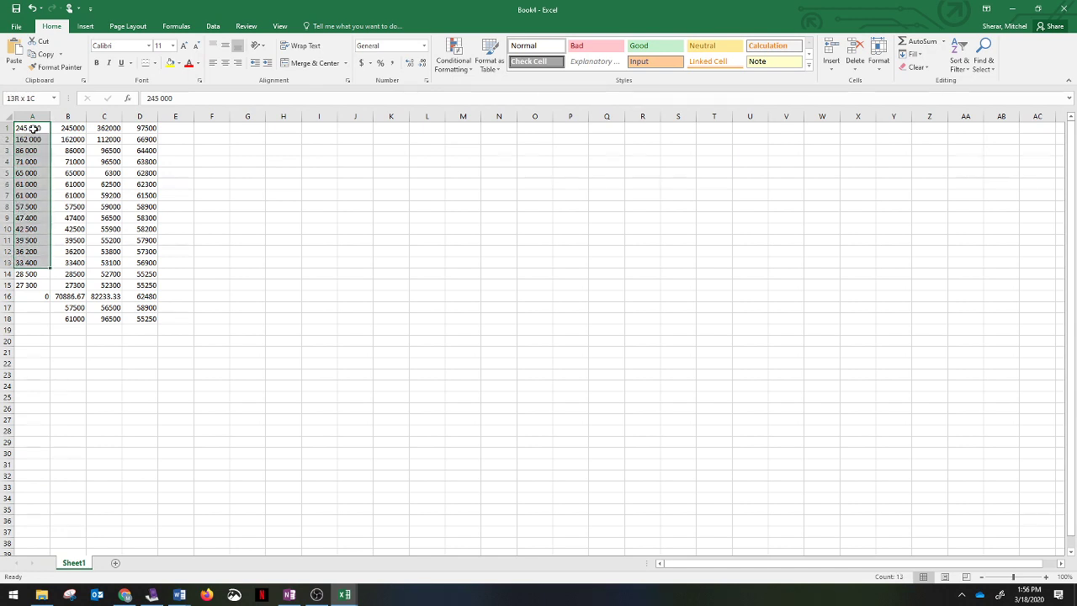
pyautogui.press('Delete')
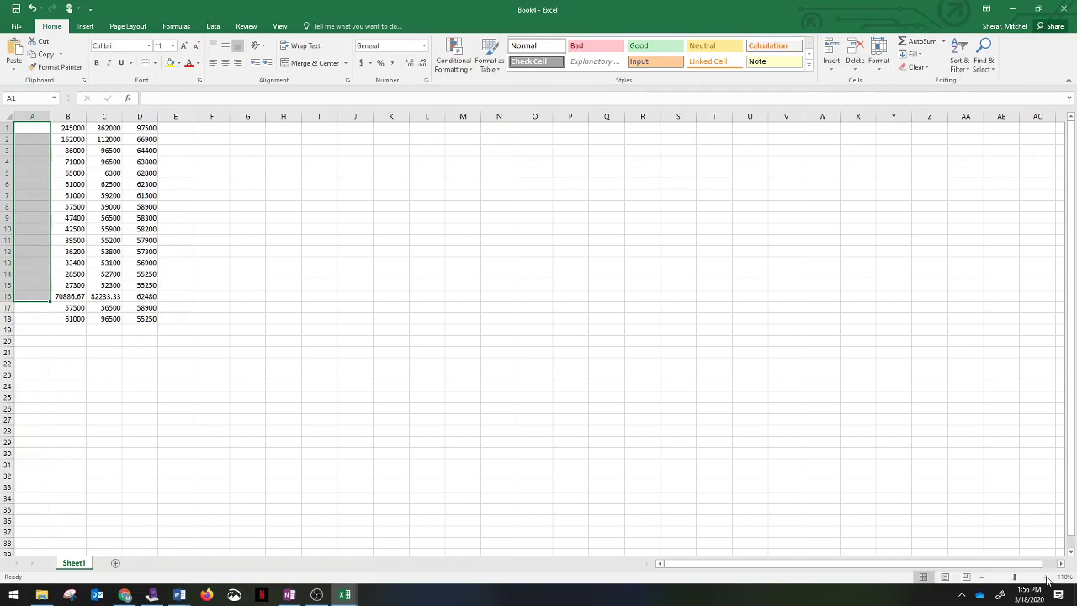
# Clear the outlier 362000 in cell C1 and check its effect on the average in C16 and the median in C17.
pyautogui.click(1045, 577)
pyautogui.click(1045, 577)
pyautogui.click(1046, 577)
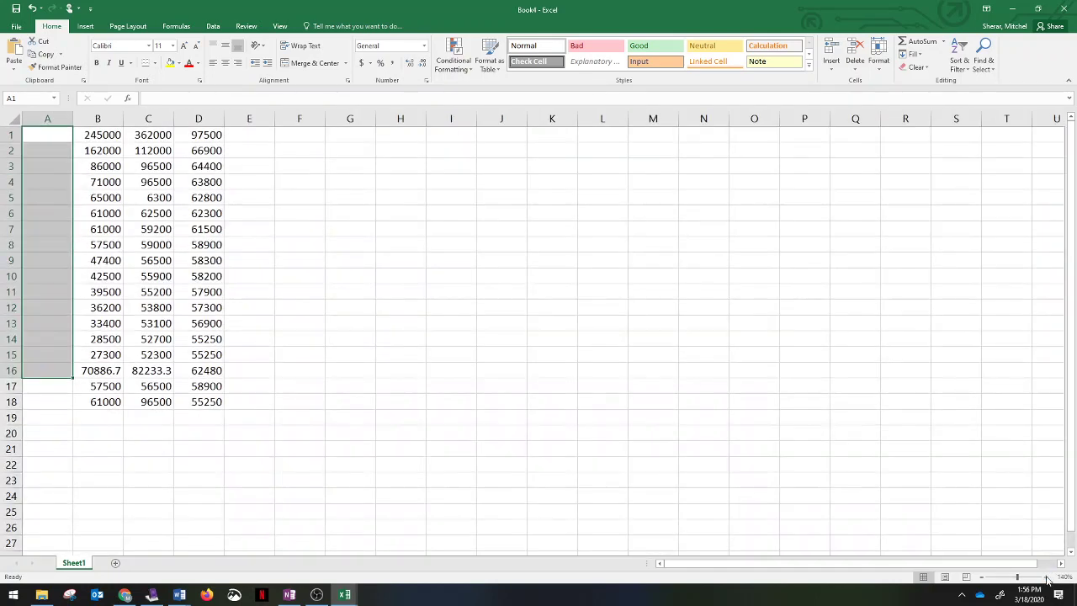
pyautogui.click(151, 372)
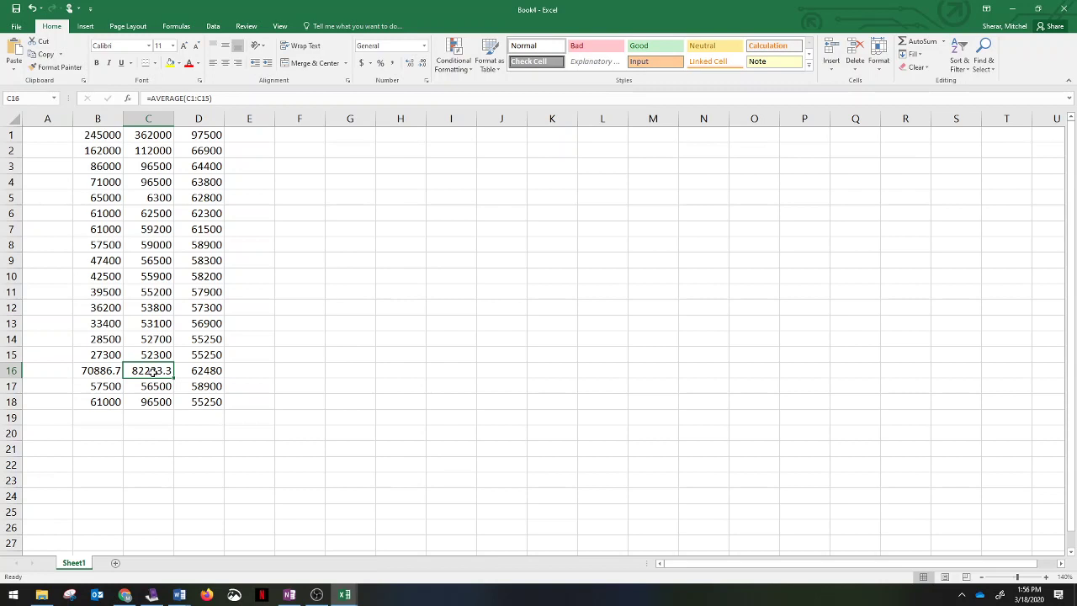
pyautogui.click(159, 138)
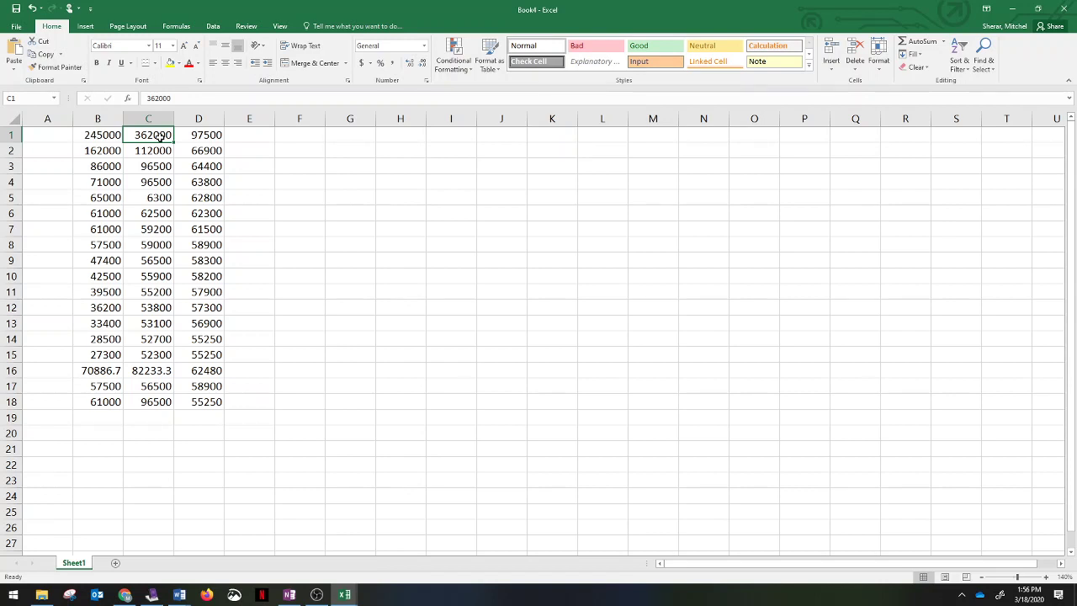
pyautogui.press('Delete')
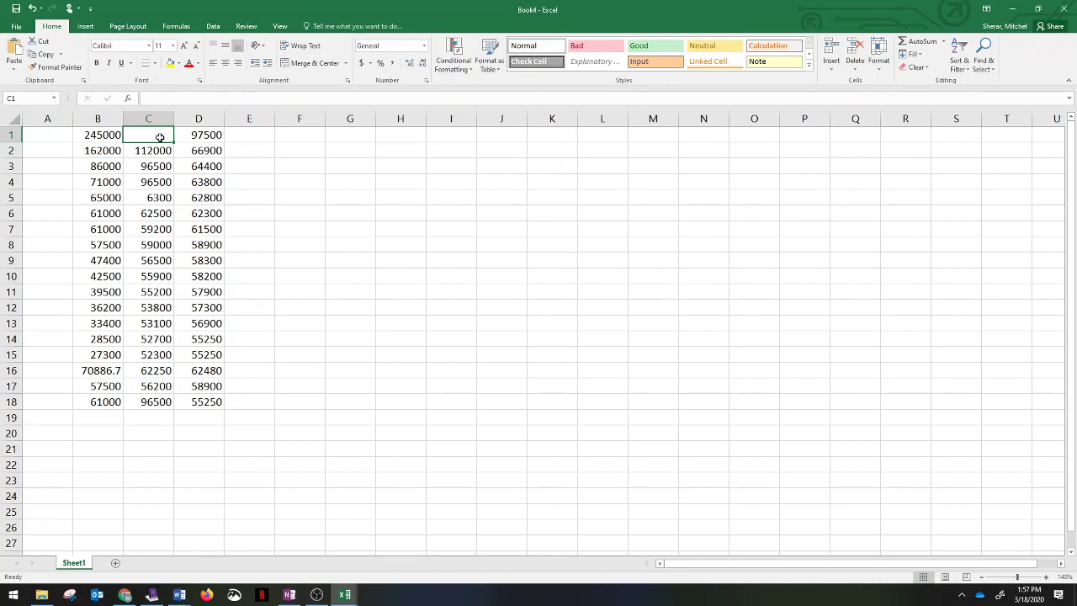
pyautogui.click(158, 370)
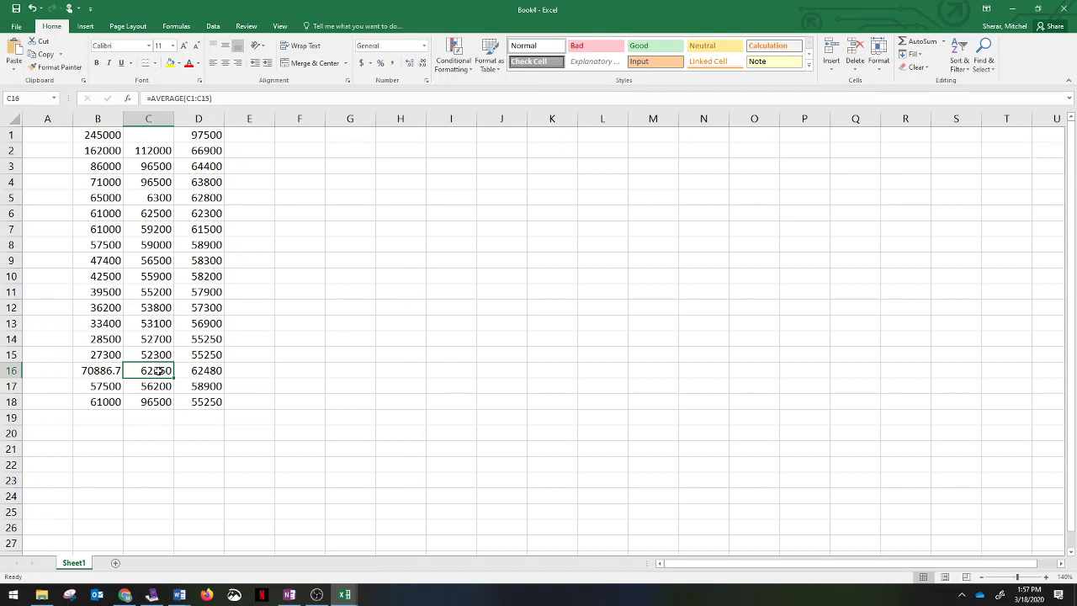
pyautogui.click(154, 386)
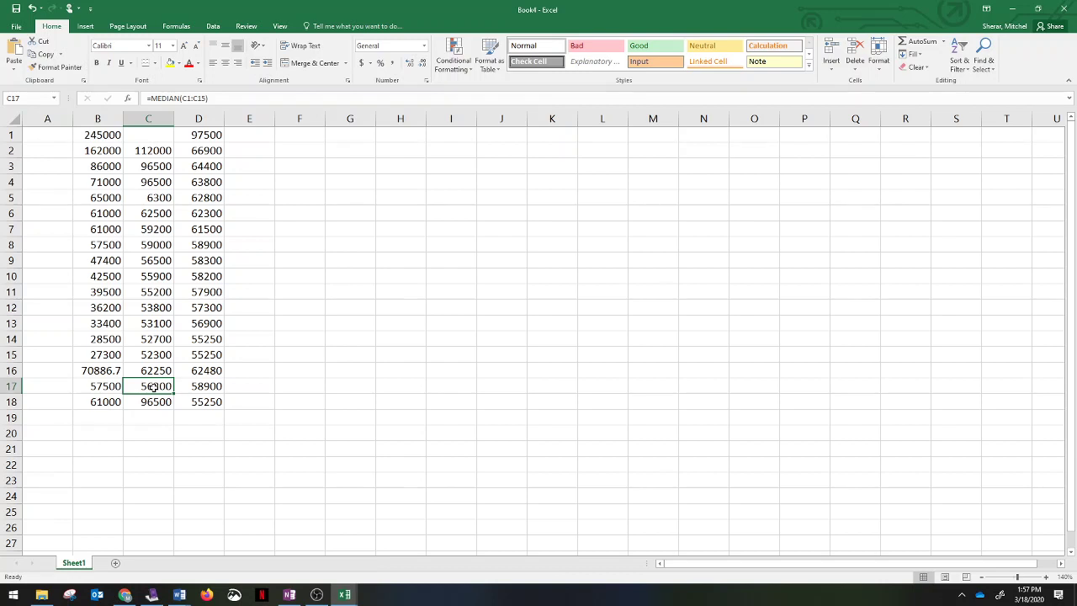
pyautogui.click(165, 258)
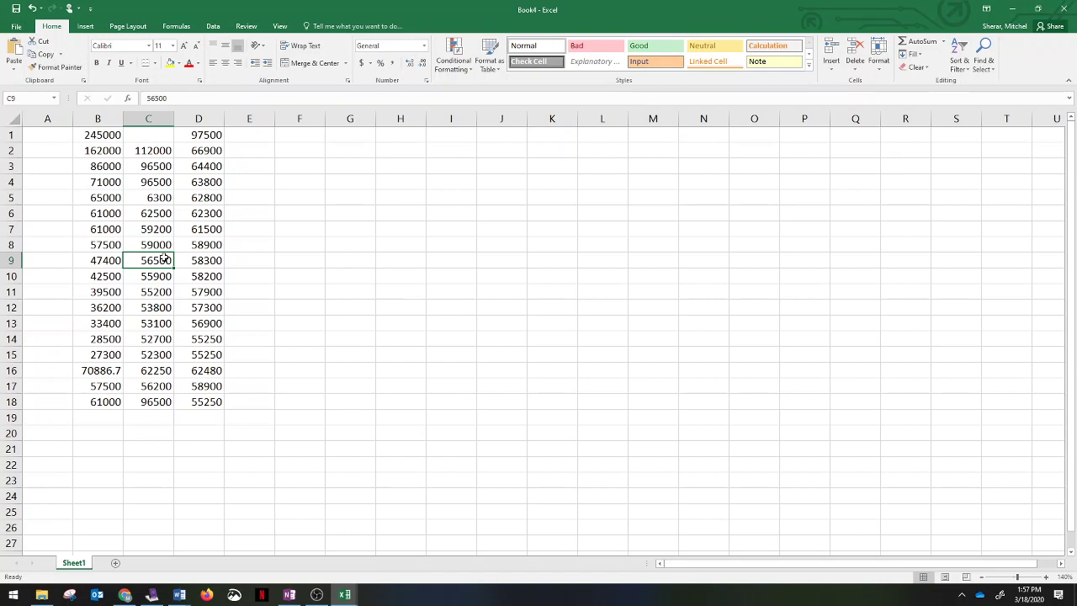
# Re-enter the salary 362000 in cell C1.
pyautogui.click(157, 138)
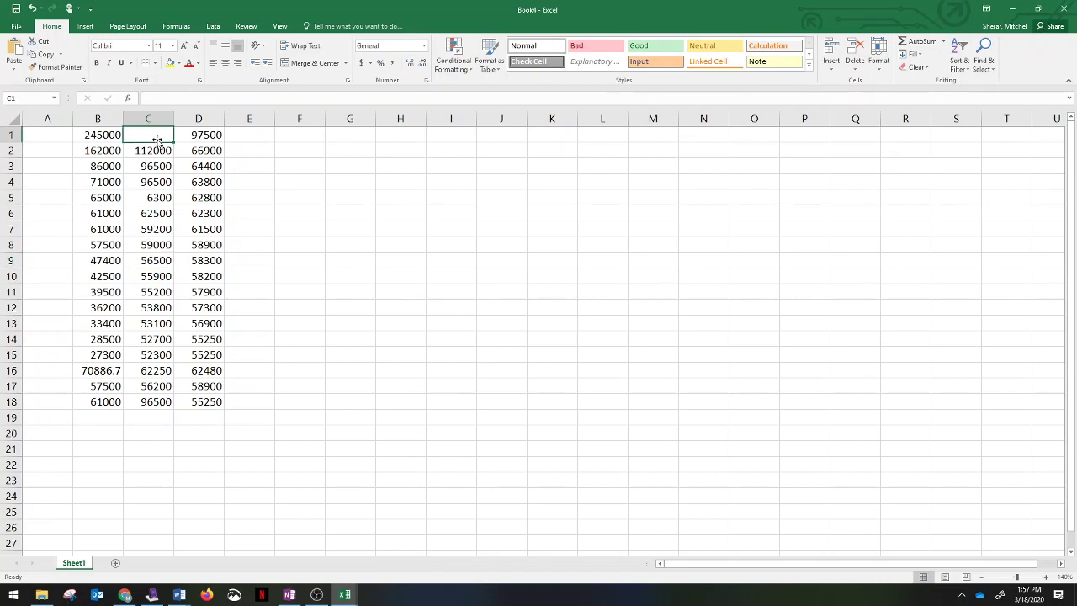
pyautogui.write('36200')
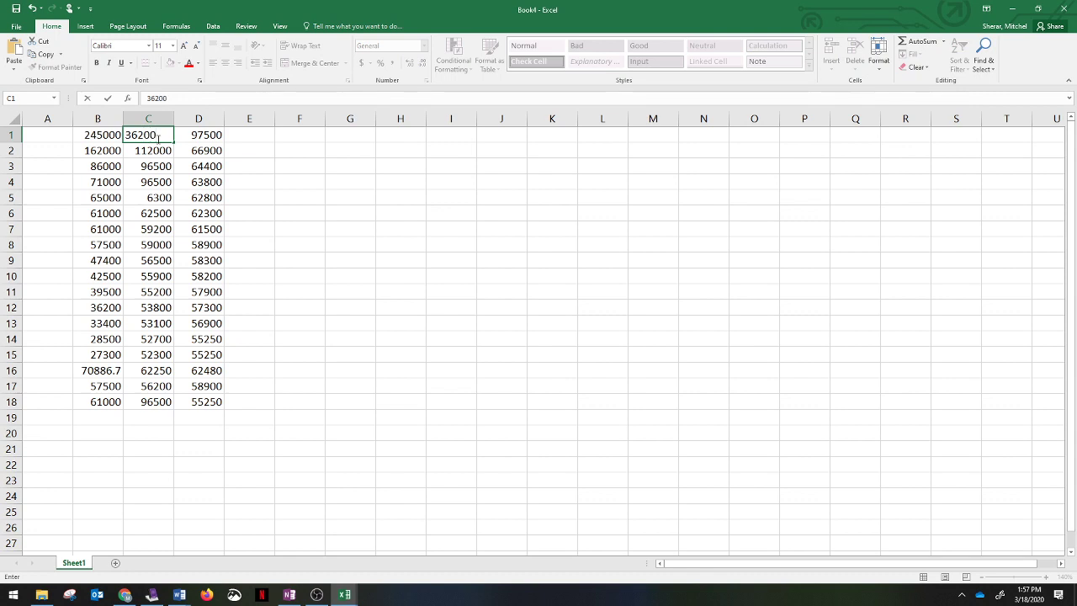
pyautogui.write('0')
pyautogui.press('Return')
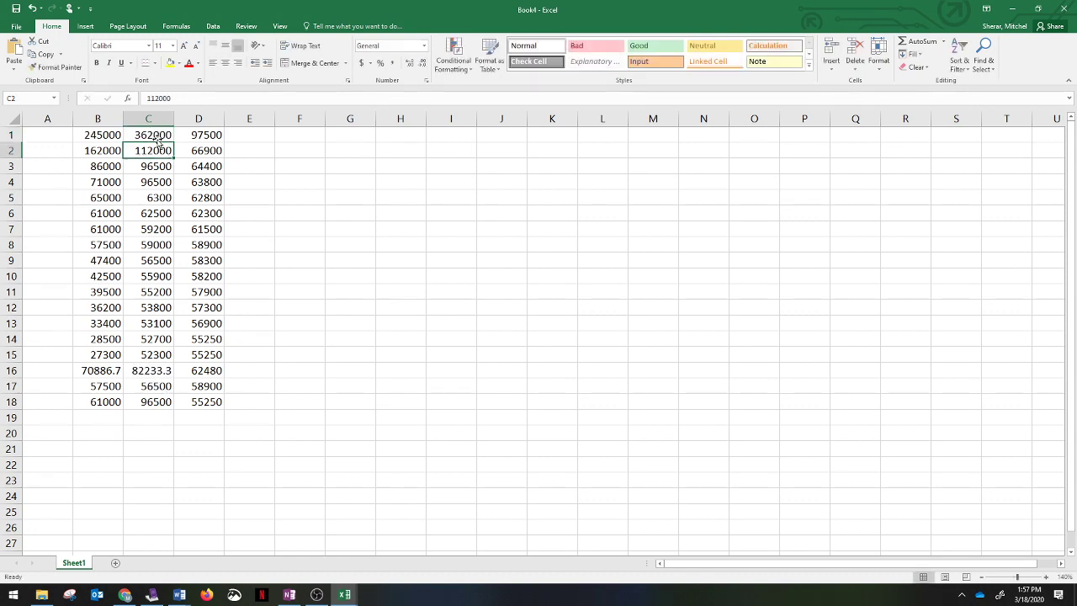
# Try clearing the two highest salaries in B1 and B2 to check the effect on column B's results, and undo the deletion.
pyautogui.click(159, 369)
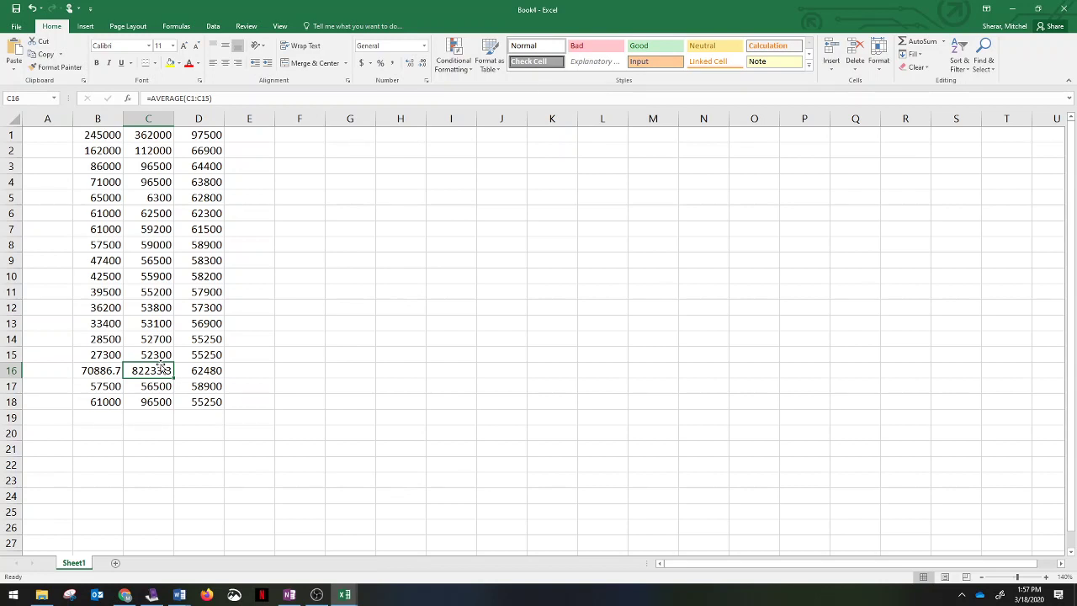
pyautogui.click(110, 140)
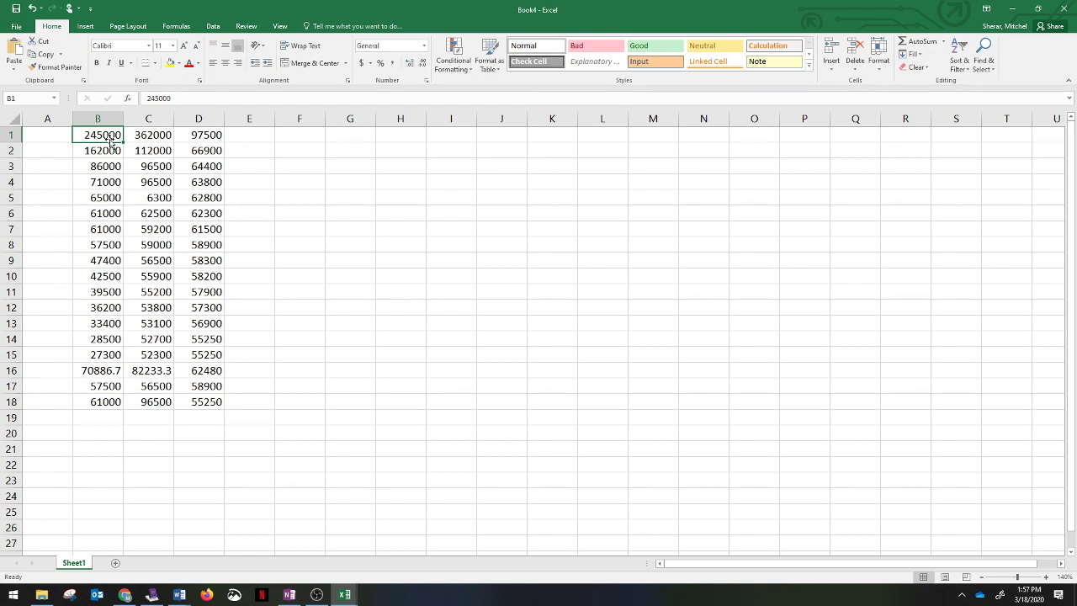
pyautogui.hotkey('shift', 'Down')
pyautogui.press('Delete')
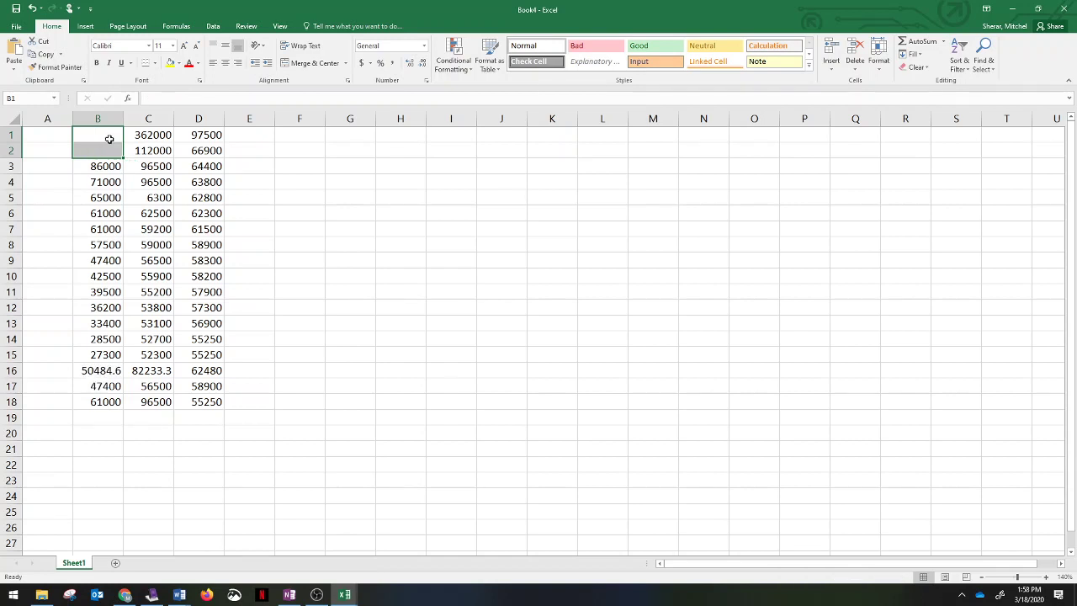
pyautogui.hotkey('ctrl', 'z')
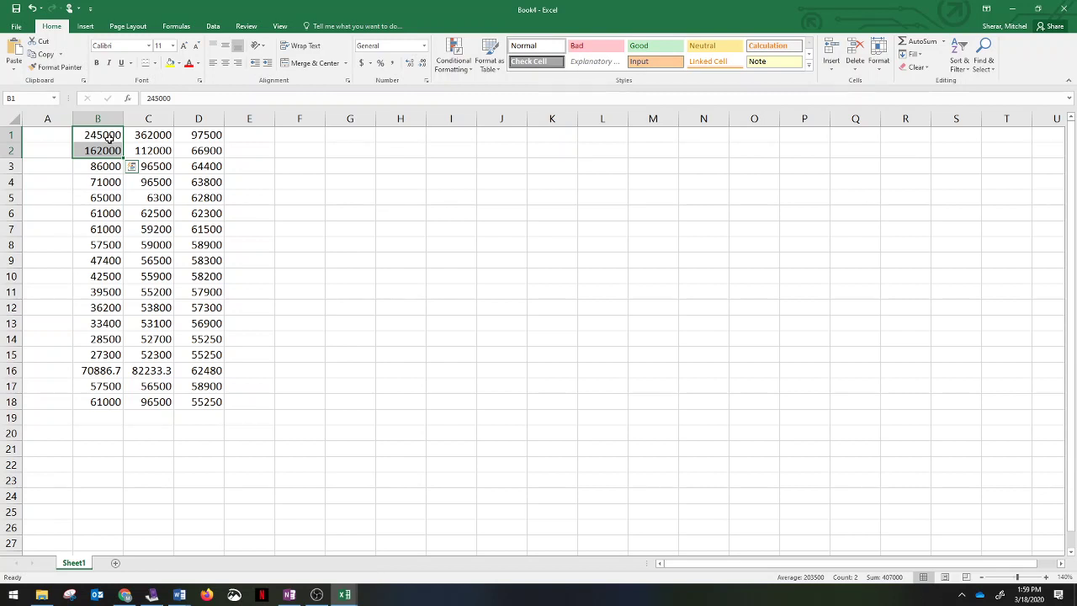
# Compare the averages in row 16 with the medians and individual salaries of the three companies.
pyautogui.click(168, 370)
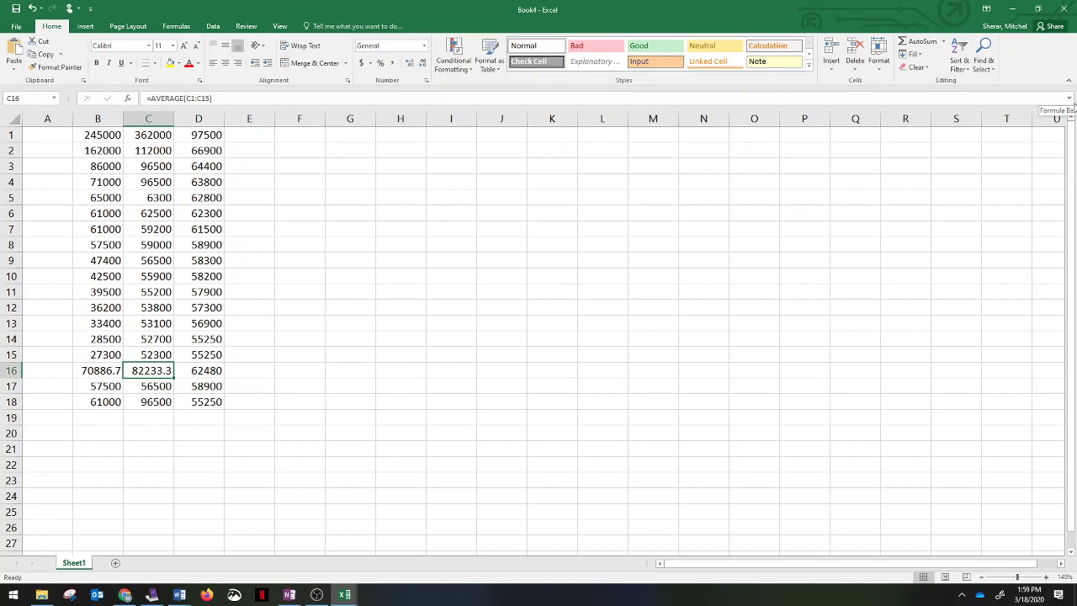
pyautogui.press('Right')
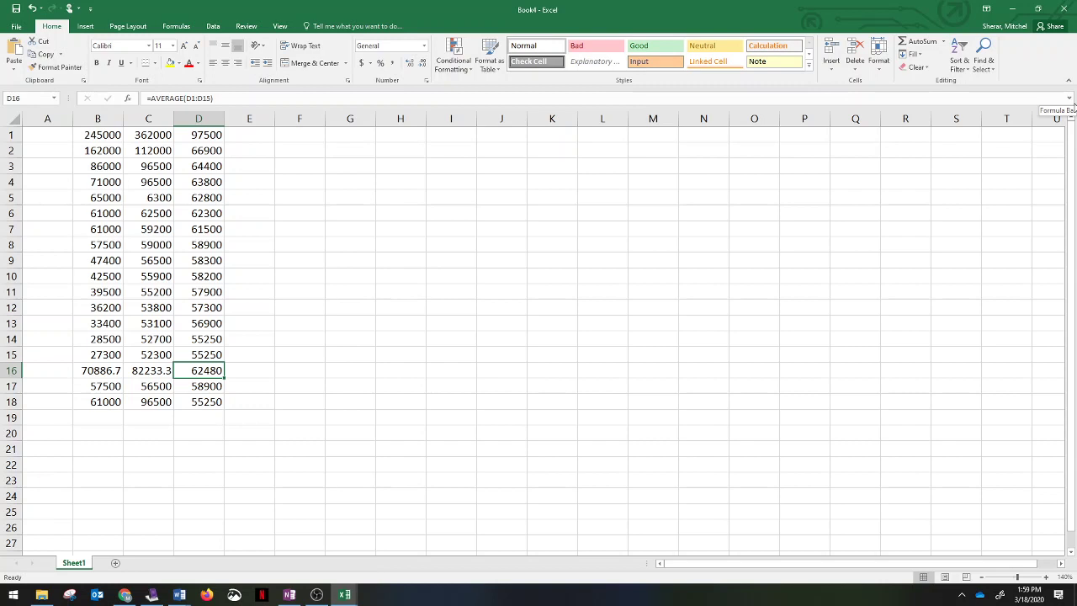
pyautogui.hotkey('shift', 'Down')
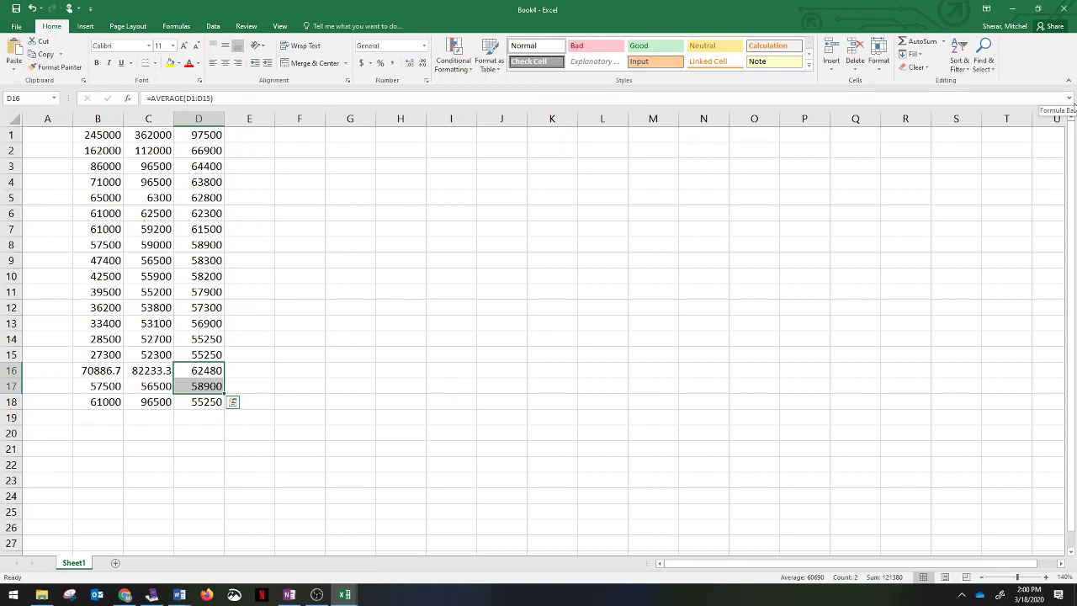
pyautogui.click(215, 369)
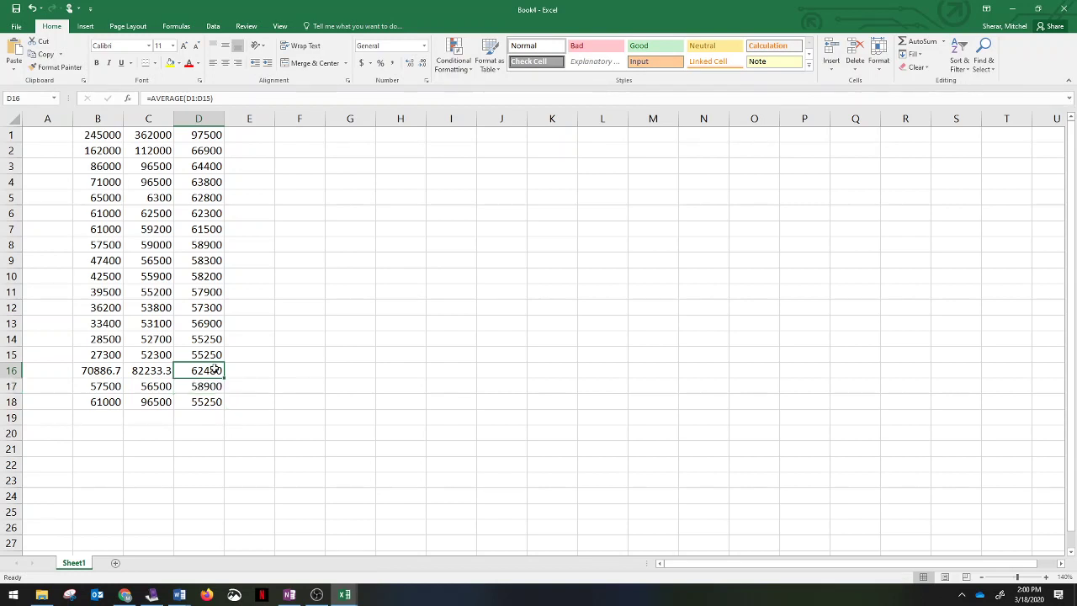
pyautogui.click(103, 373)
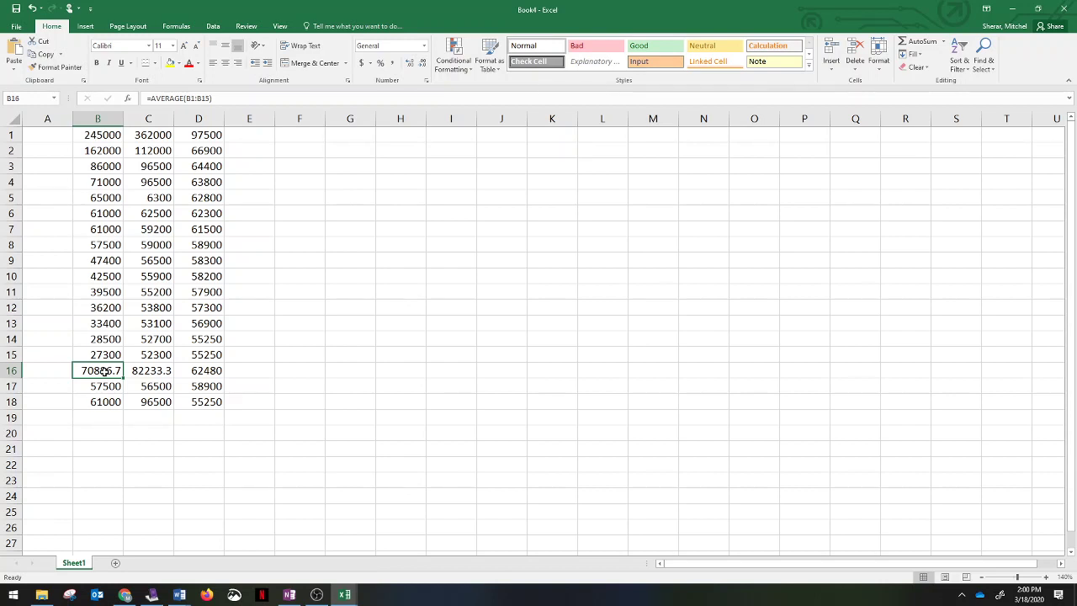
pyautogui.click(115, 185)
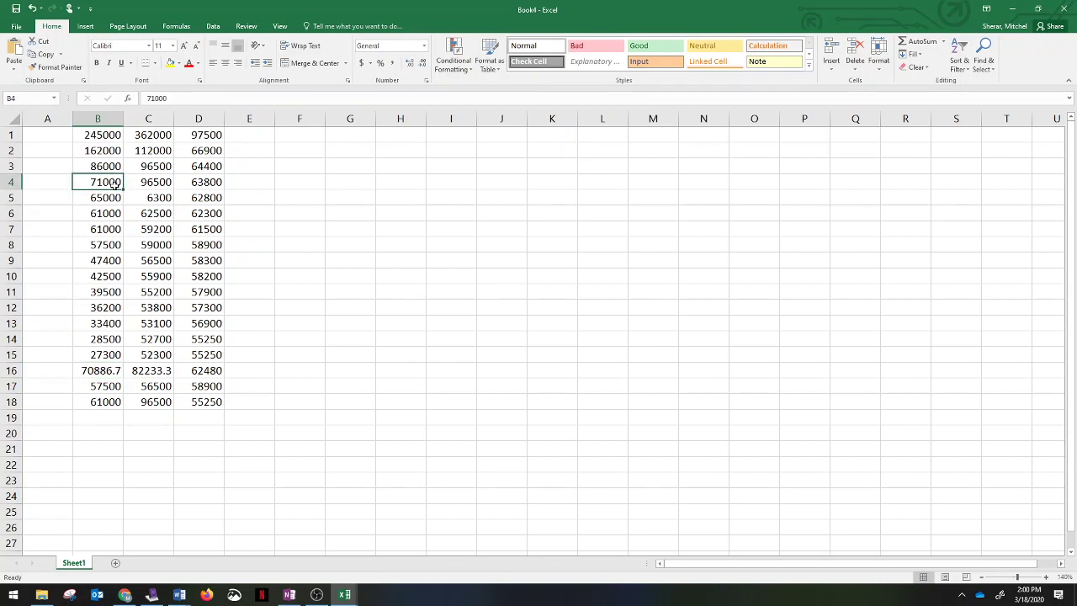
pyautogui.click(162, 365)
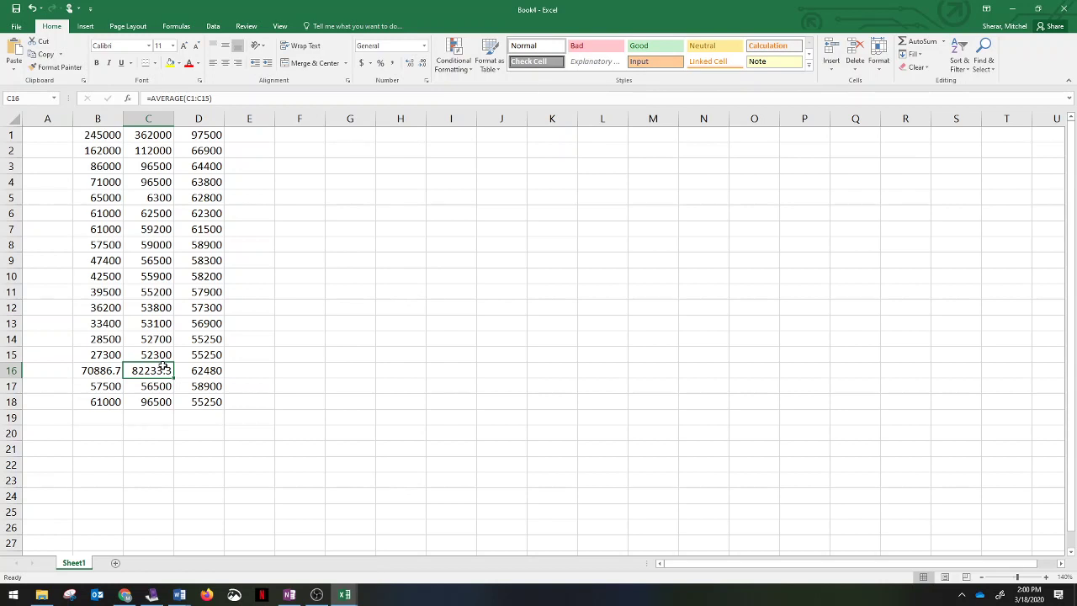
# Review the highest salaries in column C and correct the salary in cell C5 to 63000.
pyautogui.moveTo(151, 134); pyautogui.dragTo(167, 190)
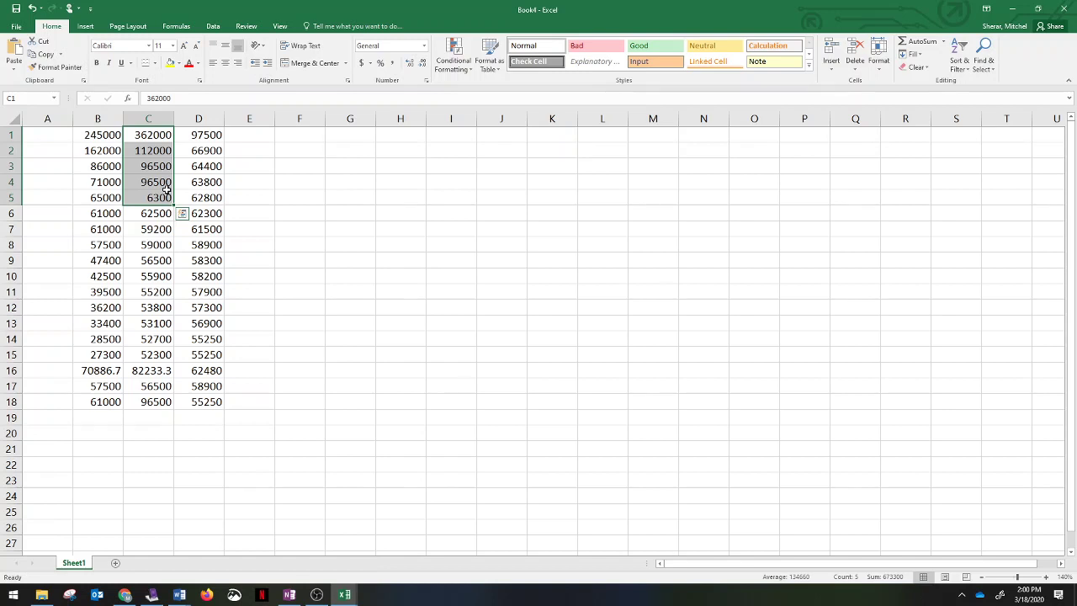
pyautogui.click(166, 188)
pyautogui.click(161, 198)
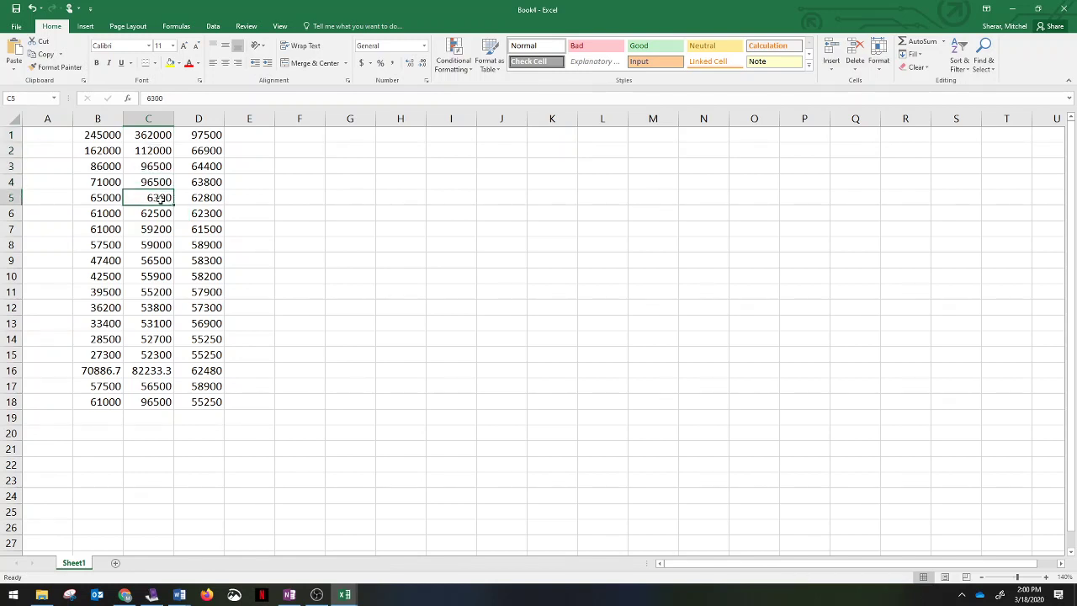
pyautogui.click(177, 97)
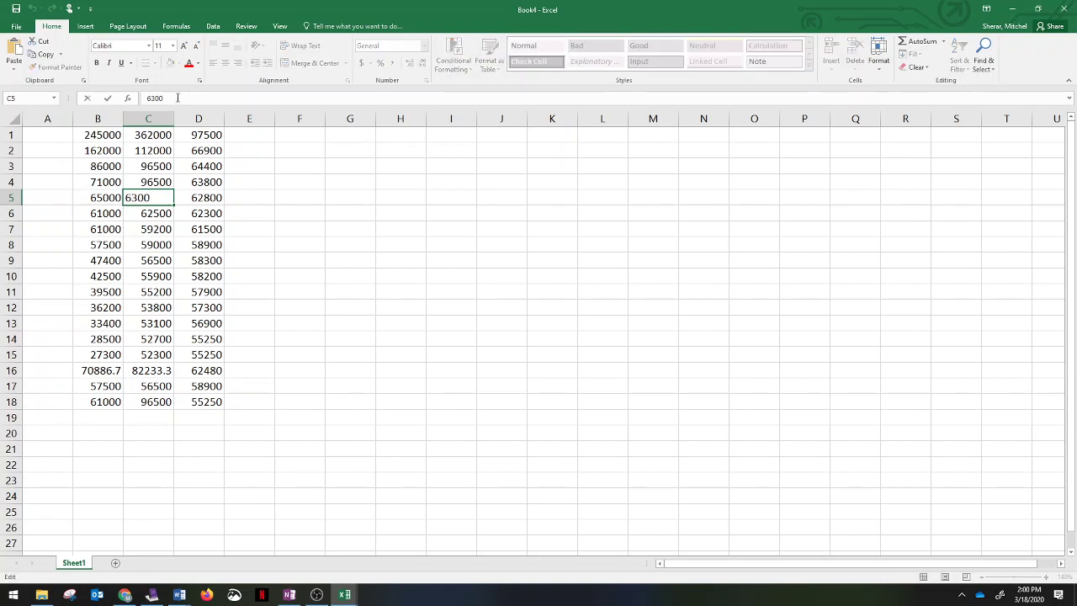
pyautogui.write('0')
pyautogui.press('Return')
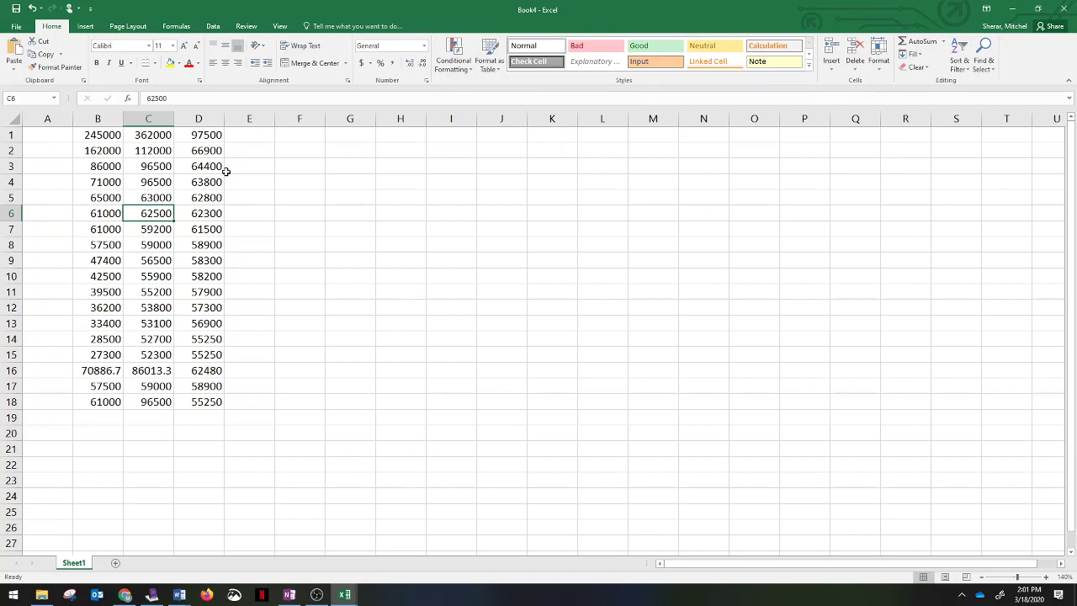
# Switch to Word and show the Plan de module document to review the exercises assigned for section 5.1.
pyautogui.click(180, 594)
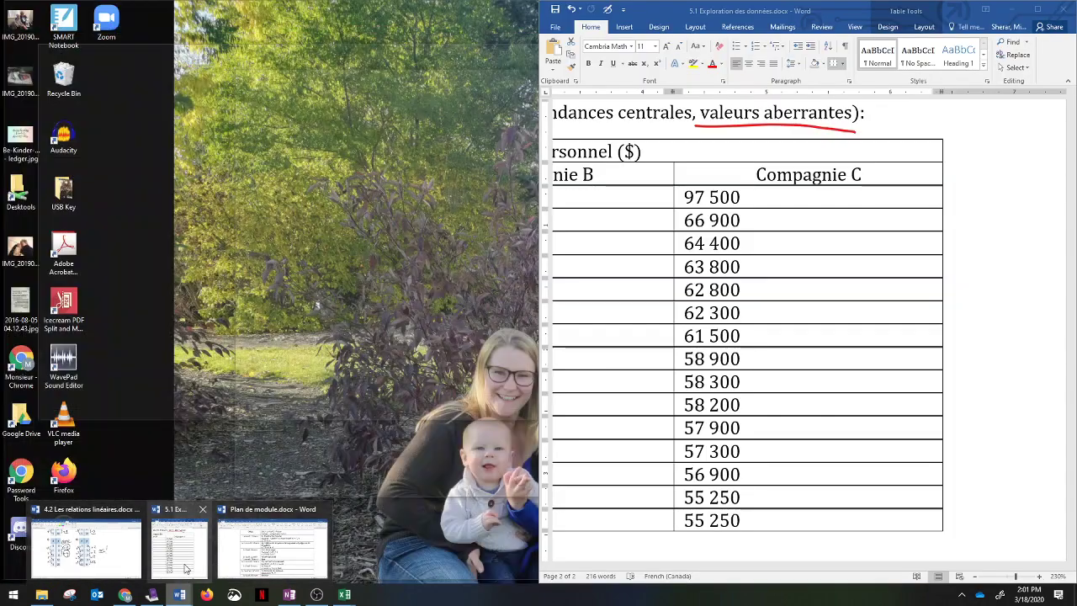
pyautogui.click(185, 579)
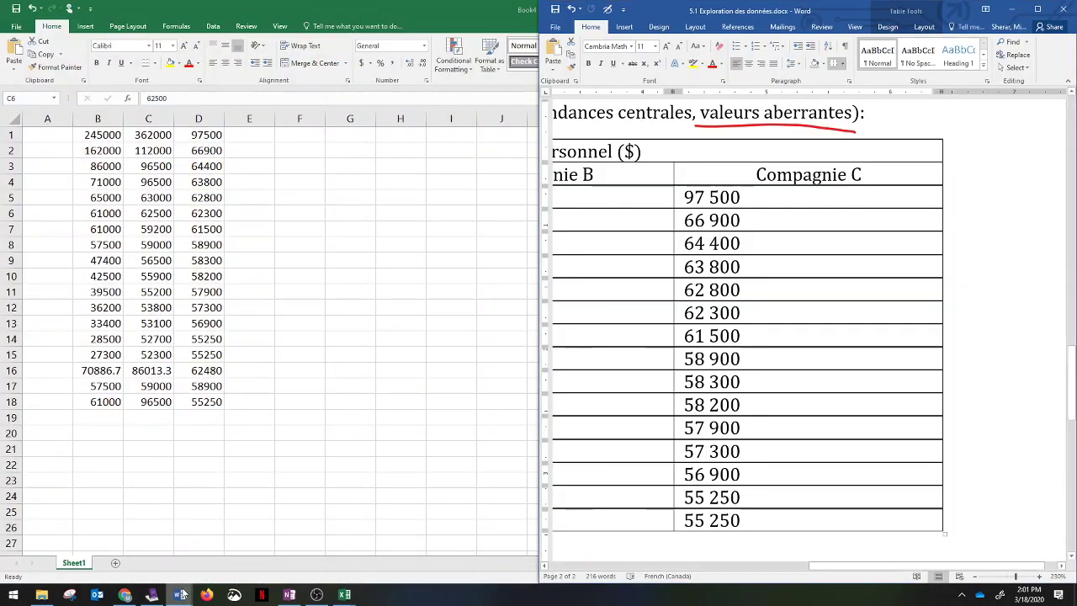
pyautogui.moveTo(182, 589)
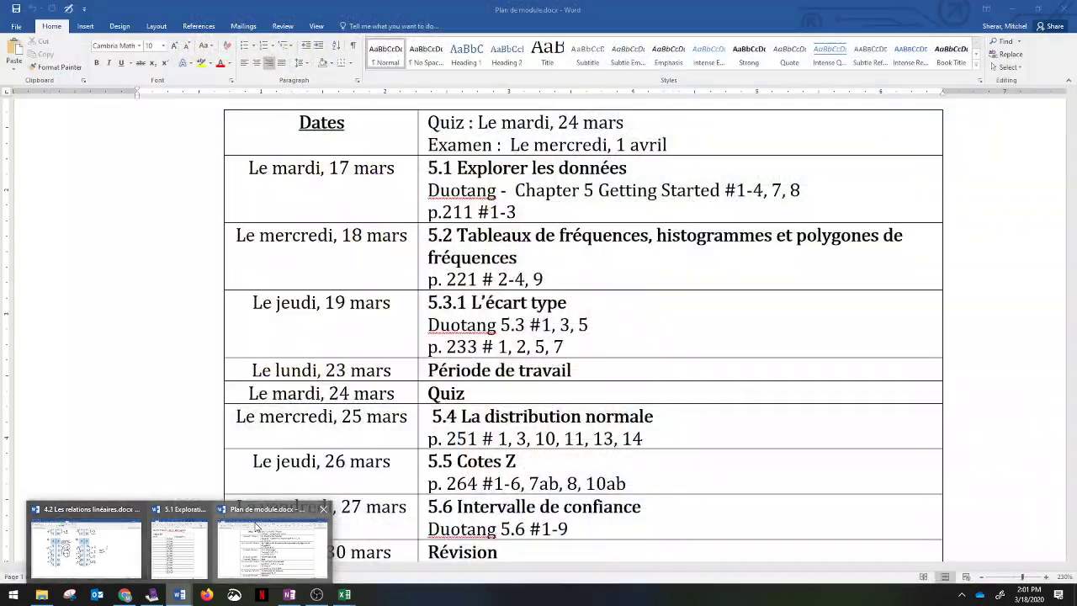
pyautogui.click(256, 526)
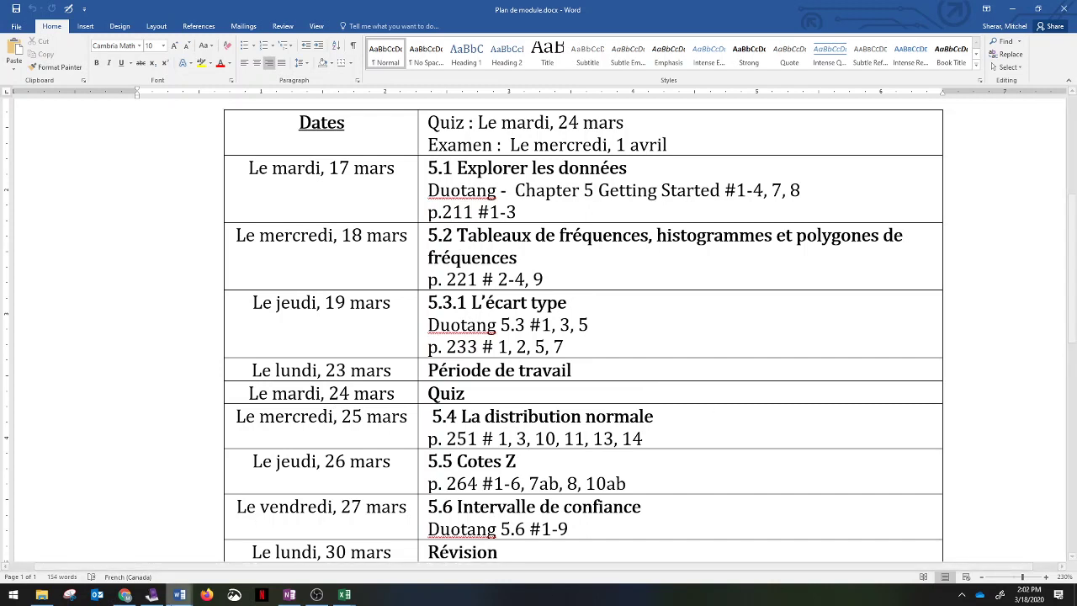
pyautogui.moveTo(179, 595)
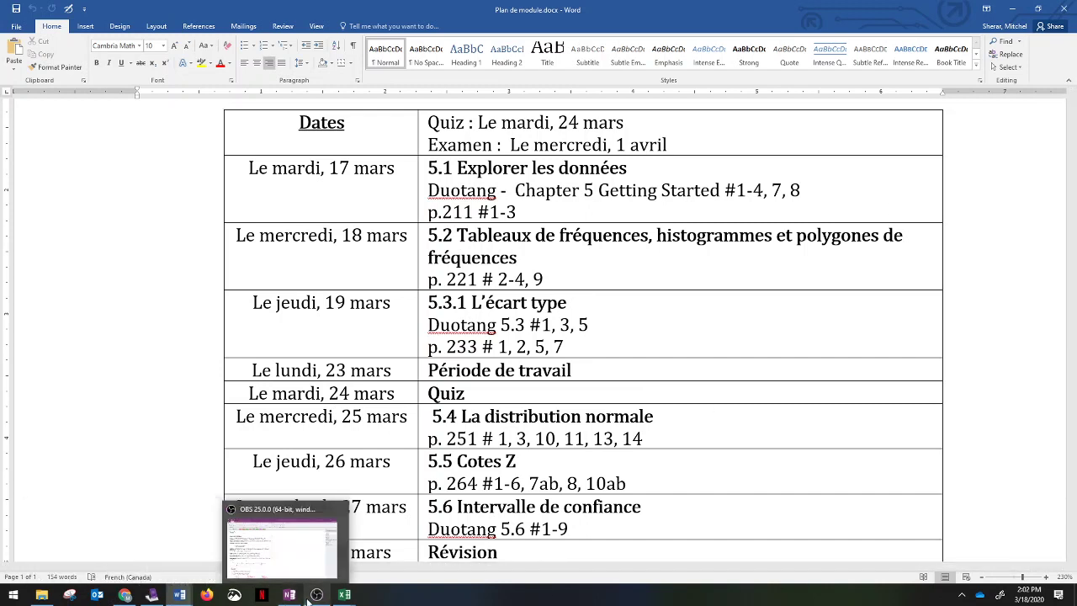